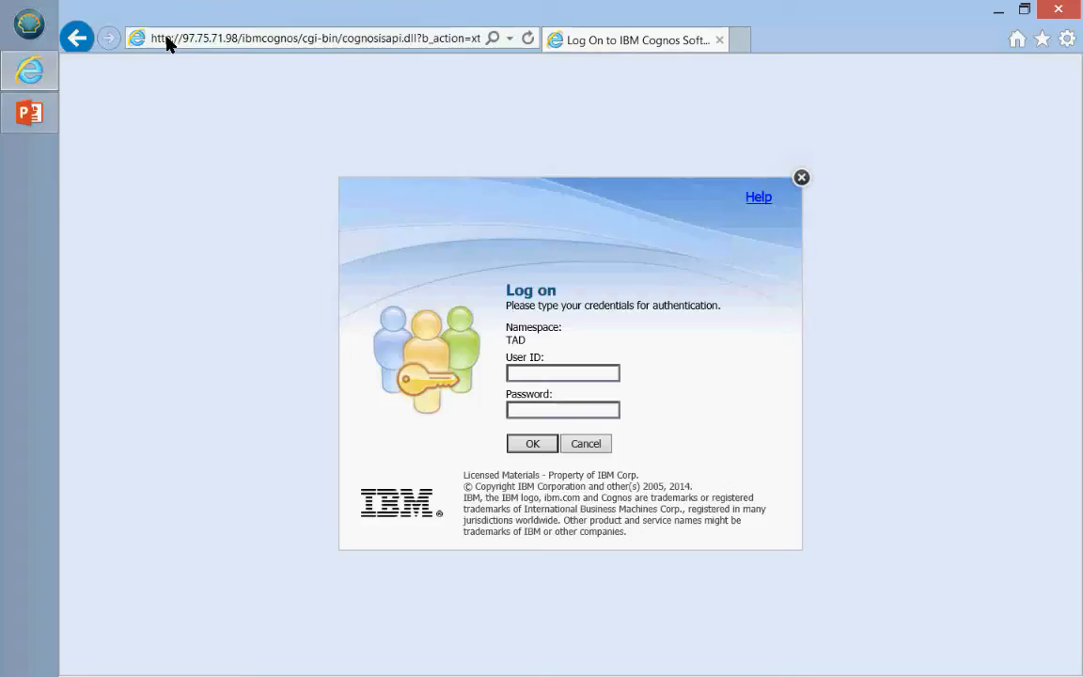
Step: Sign in to IBM Cognos with the administrator user ID and its password
{"action": "left_click", "coordinate": [543, 369]}
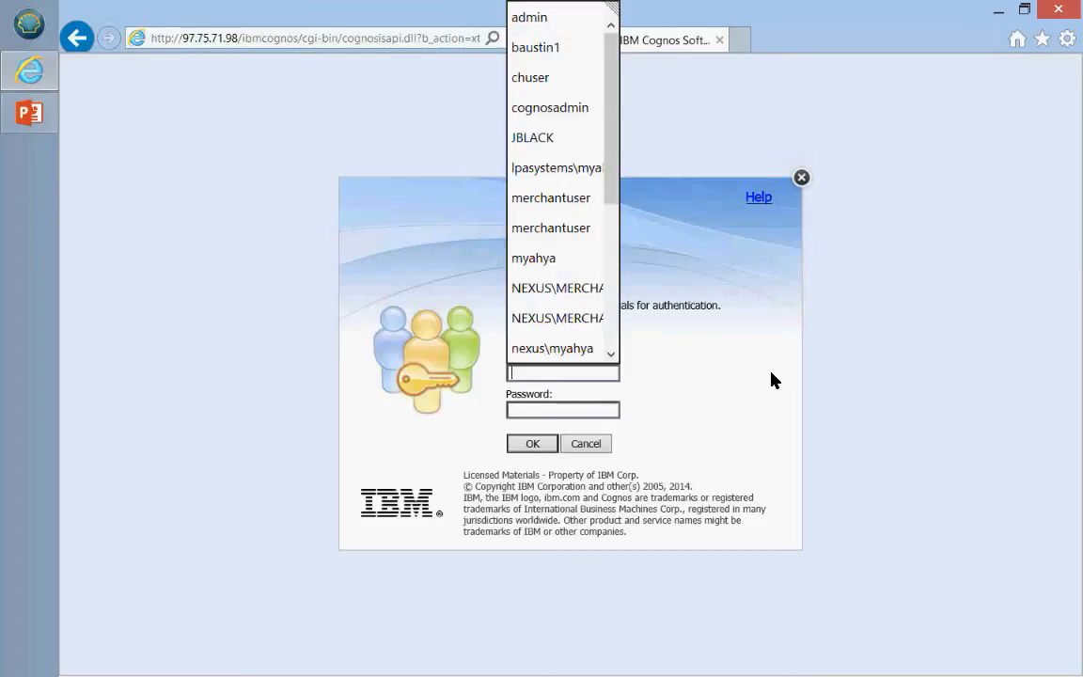
{"action": "left_click", "coordinate": [771, 372]}
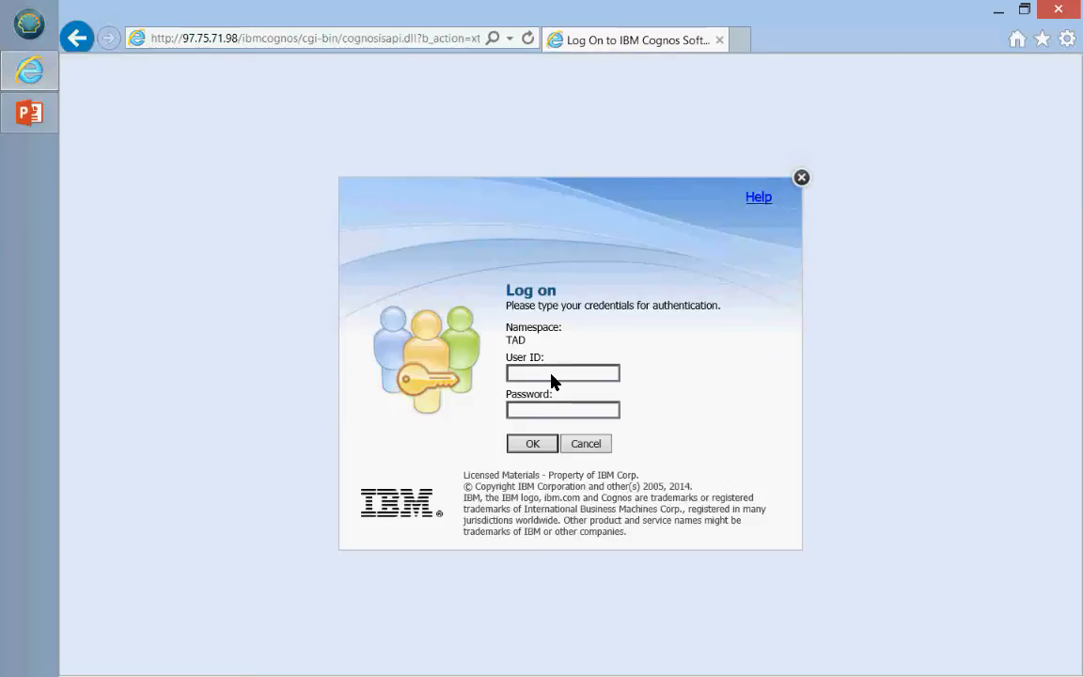
{"action": "type", "text": "ad"}
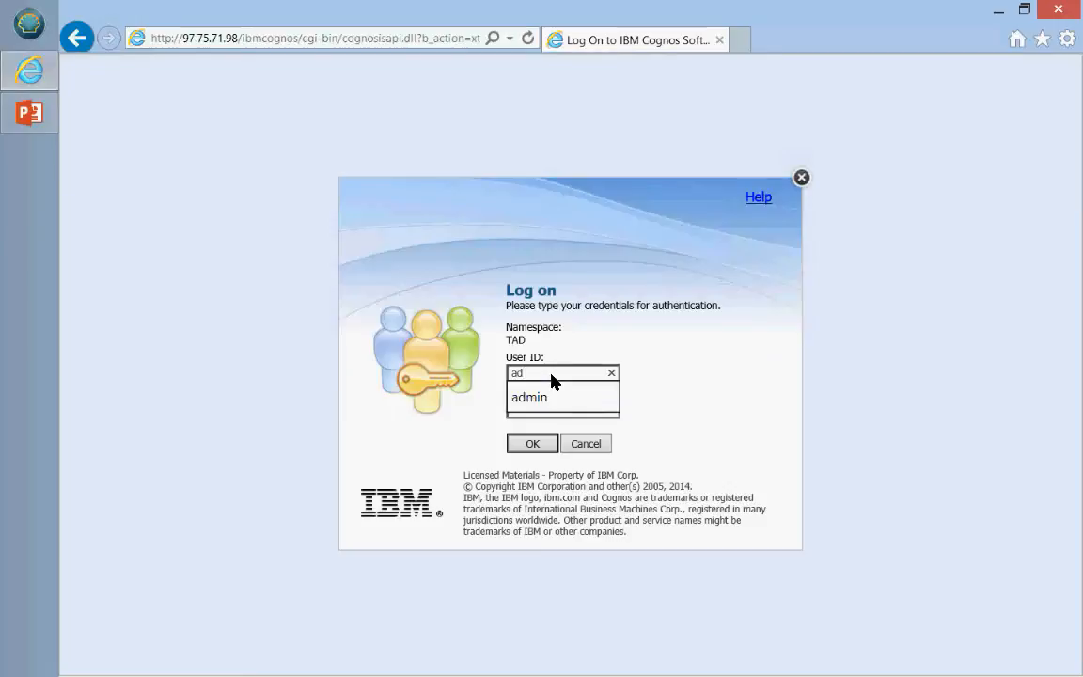
{"action": "type", "text": "min"}
{"action": "key", "text": "Tab"}
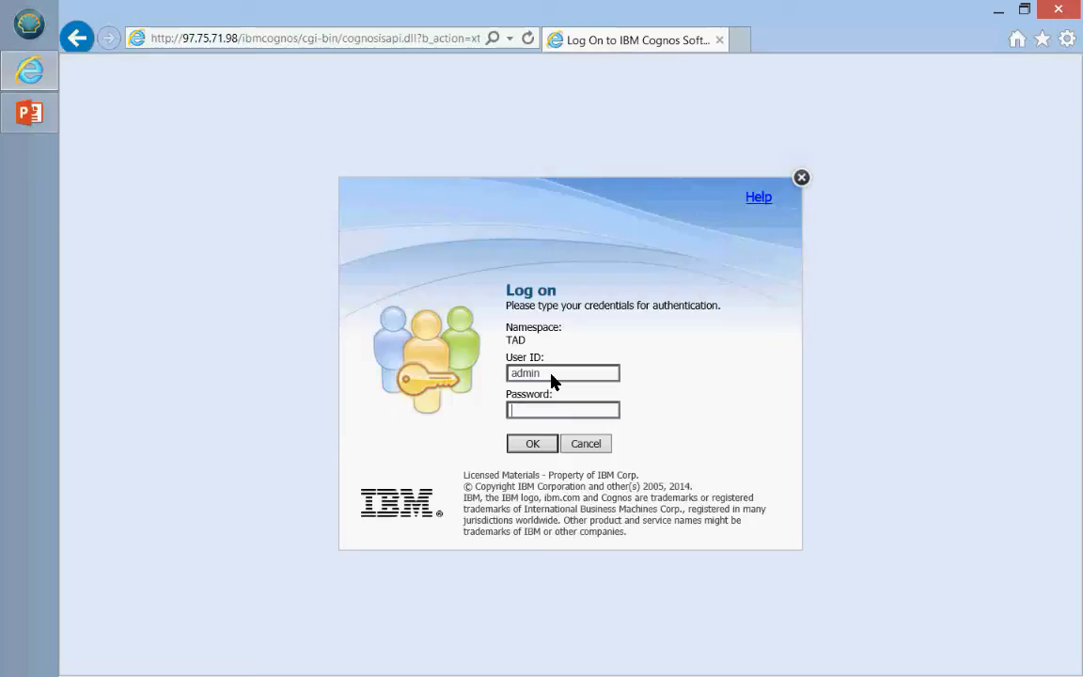
{"action": "type", "text": "admin"}
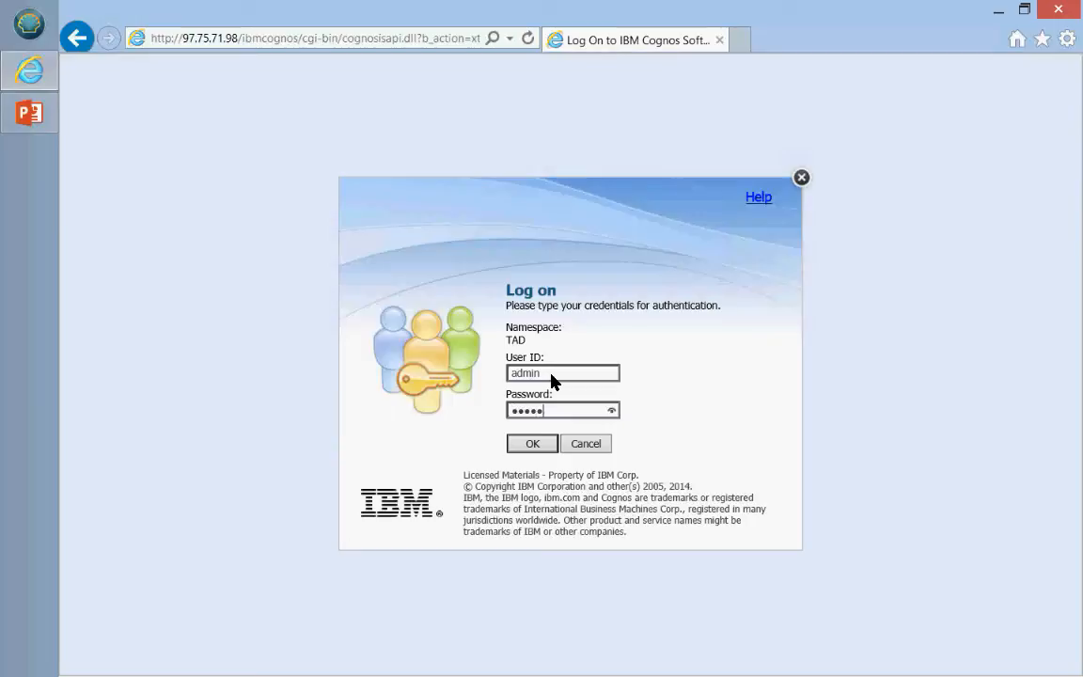
{"action": "type", "text": "*******"}
{"action": "key", "text": "Return"}
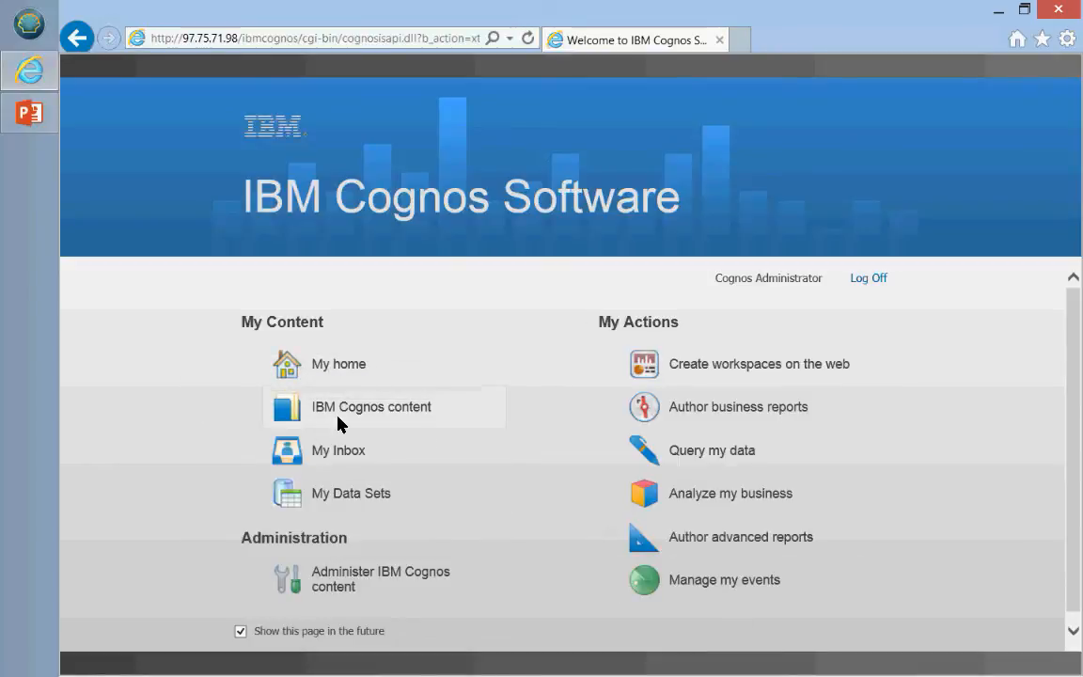
Step: Scroll down the welcome page and open IBM Cognos content to reach Public Folders
{"action": "scroll", "coordinate": [339, 423], "scroll_direction": "down", "scroll_amount": 1}
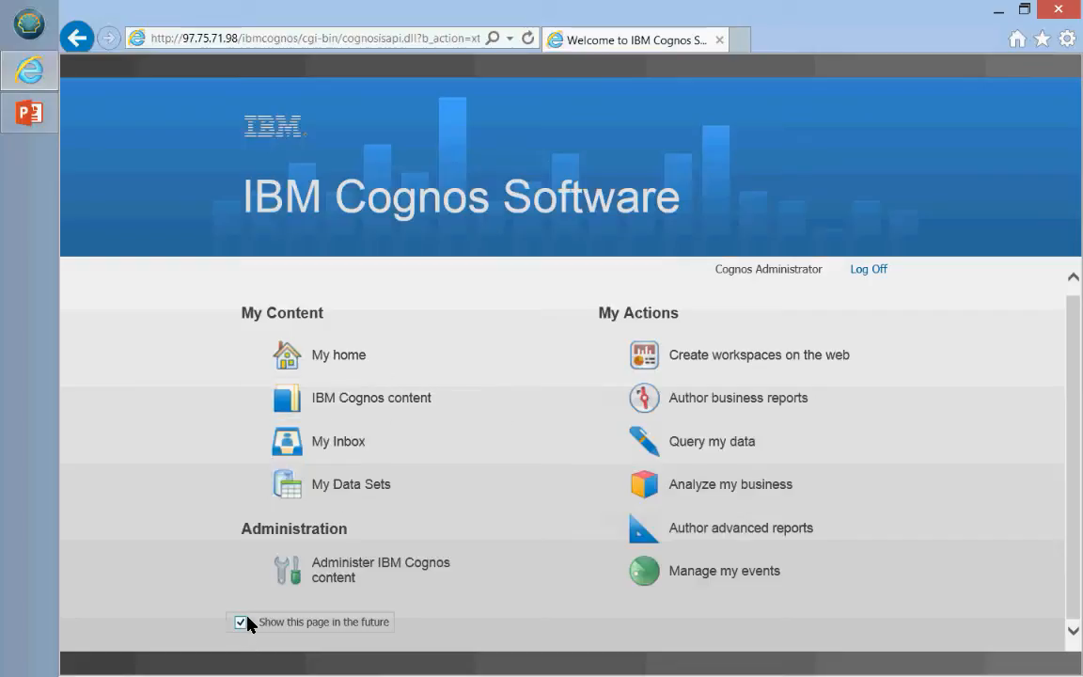
{"action": "left_click", "coordinate": [352, 402]}
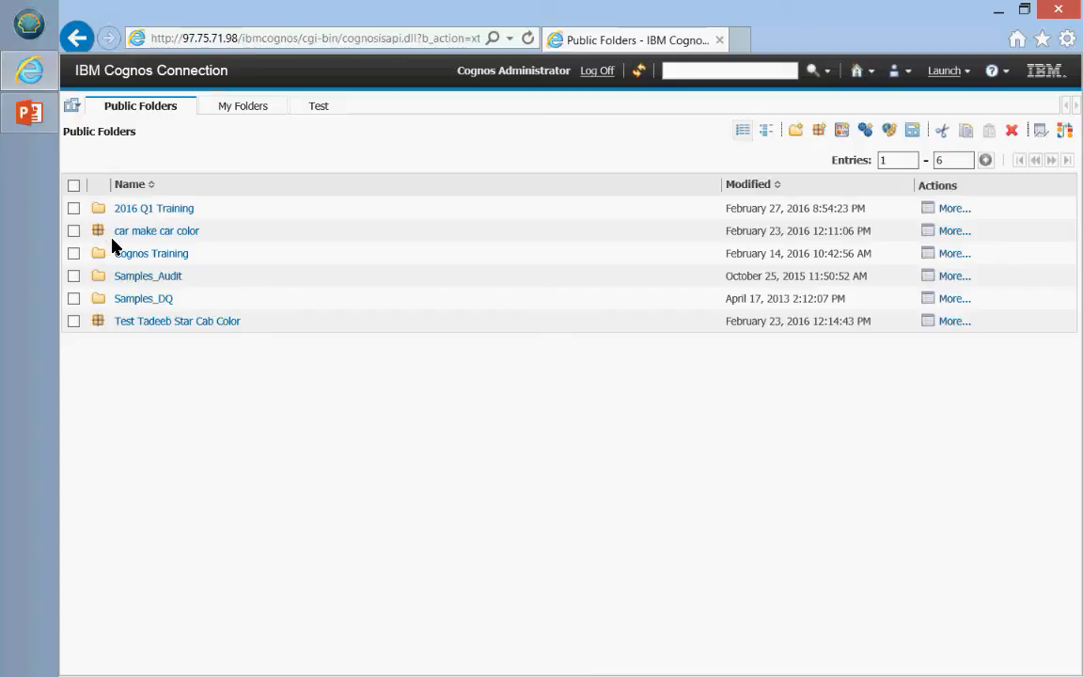
Step: Go through Samples_DQ > Models > Cognos Workspace Samples and open Sales Workspace (Interactive)_DQ
{"action": "left_click", "coordinate": [154, 299]}
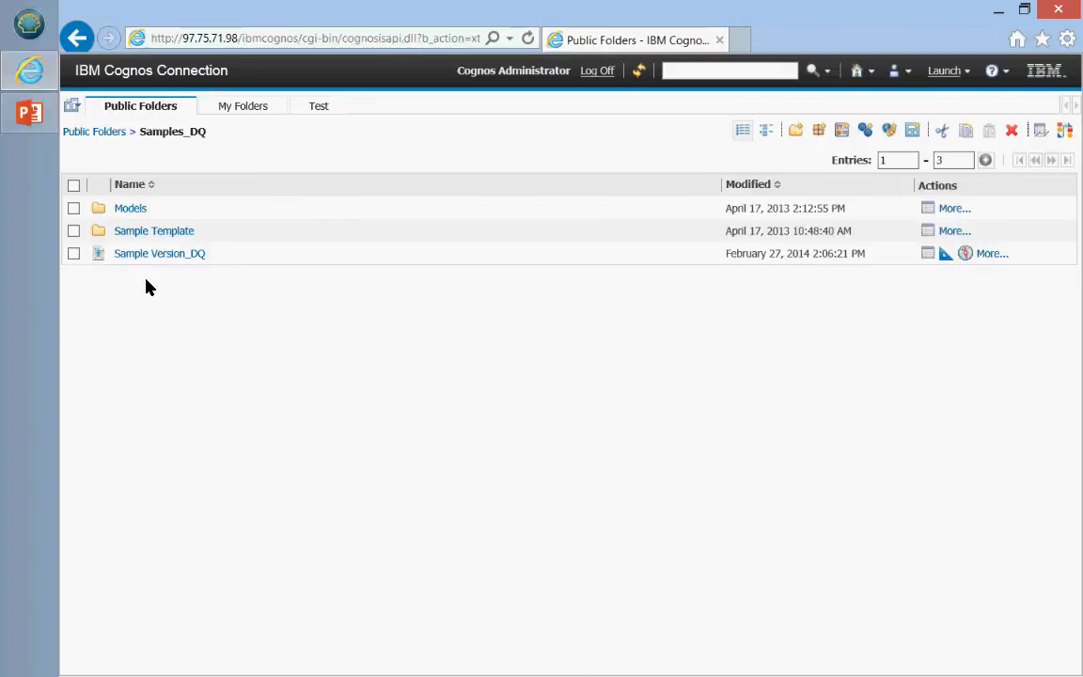
{"action": "left_click", "coordinate": [135, 208]}
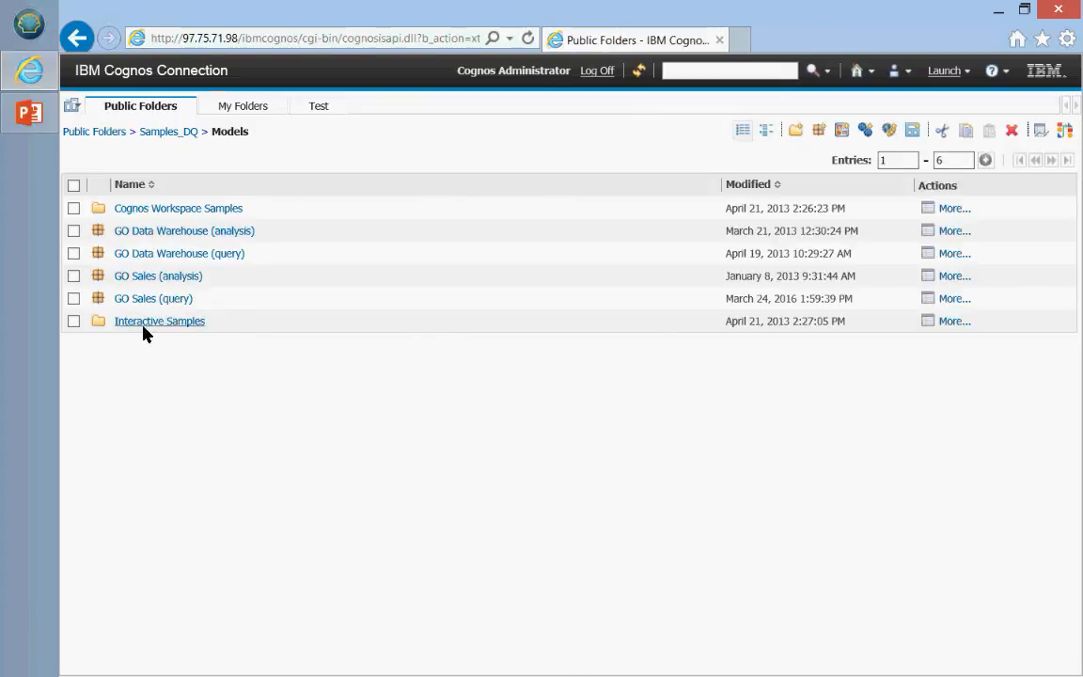
{"action": "left_click", "coordinate": [166, 211]}
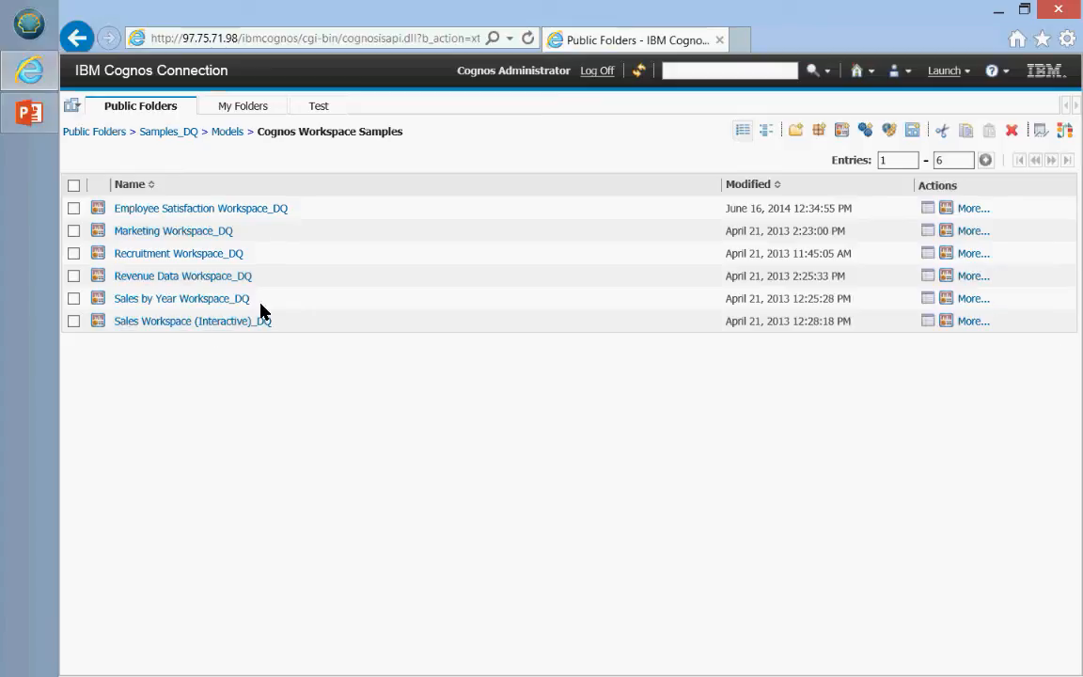
{"action": "left_click", "coordinate": [167, 322]}
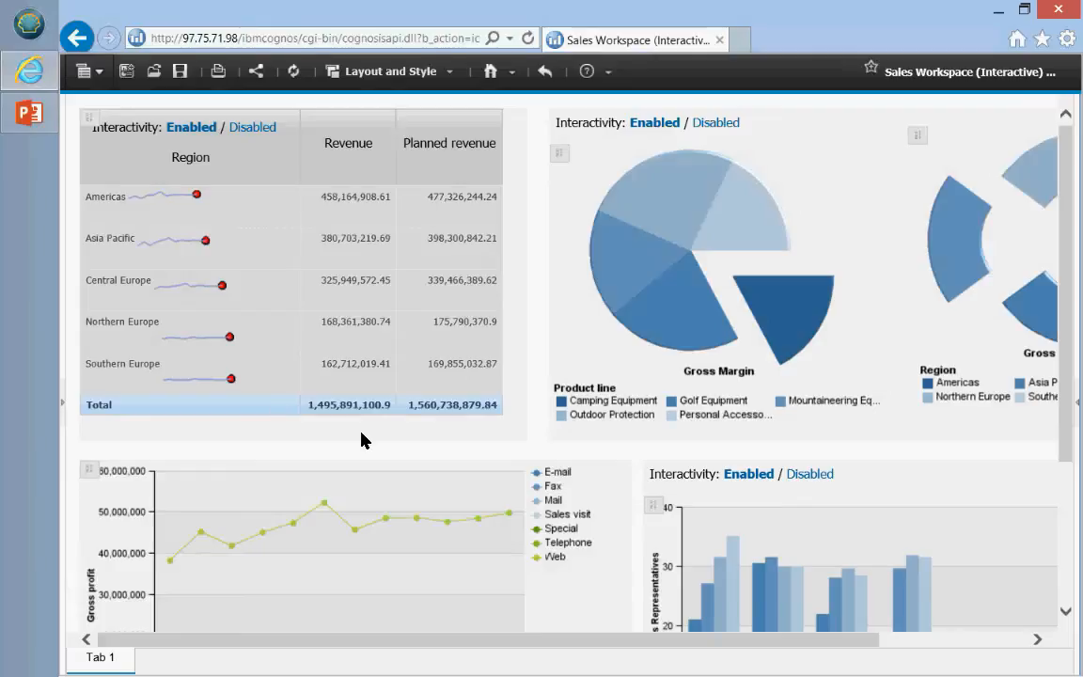
Step: Scroll the dashboard to the sales-representatives-by-organization bar chart and select that chart
{"action": "scroll", "coordinate": [363, 438], "scroll_direction": "down", "scroll_amount": 3}
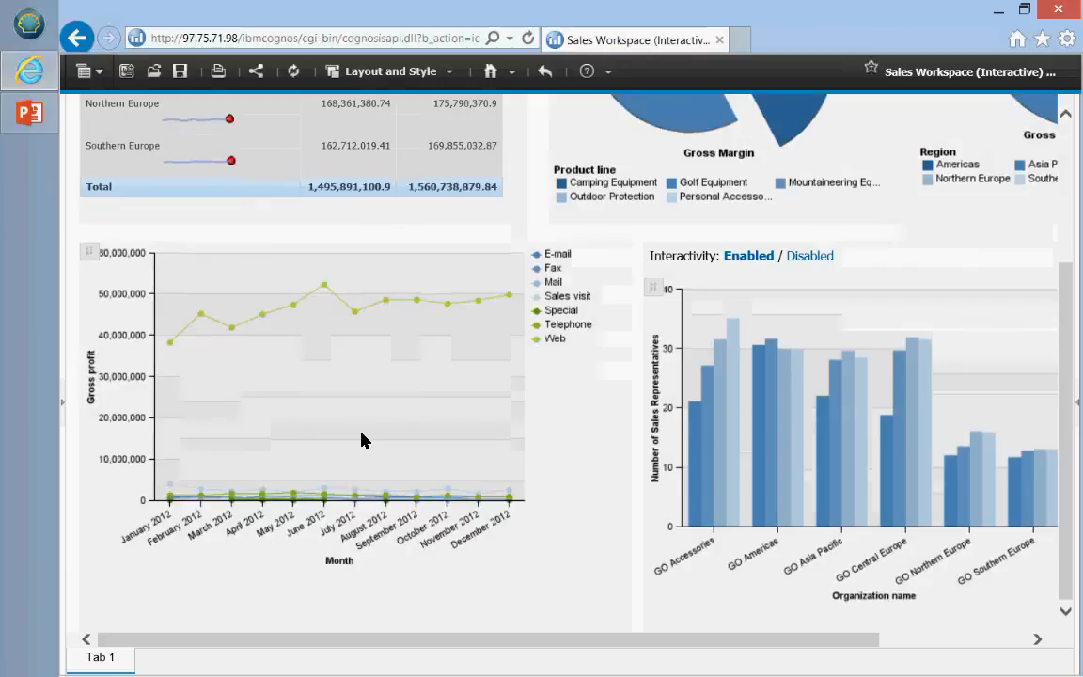
{"action": "scroll", "coordinate": [363, 438], "scroll_direction": "up", "scroll_amount": 3}
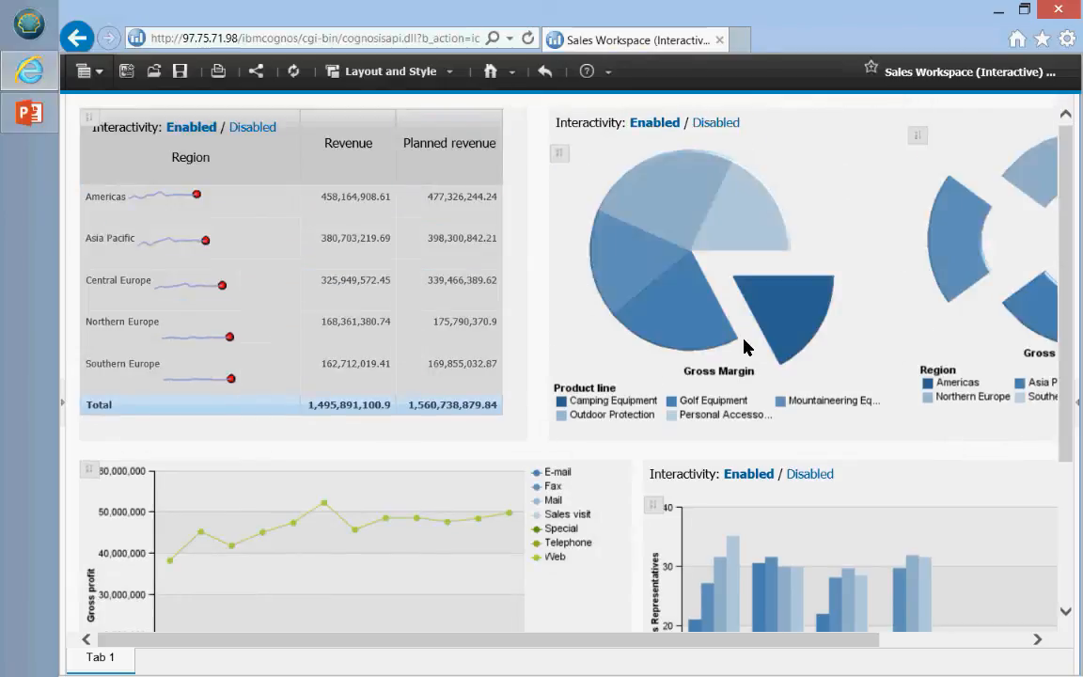
{"action": "scroll", "coordinate": [747, 346], "scroll_direction": "down", "scroll_amount": 3}
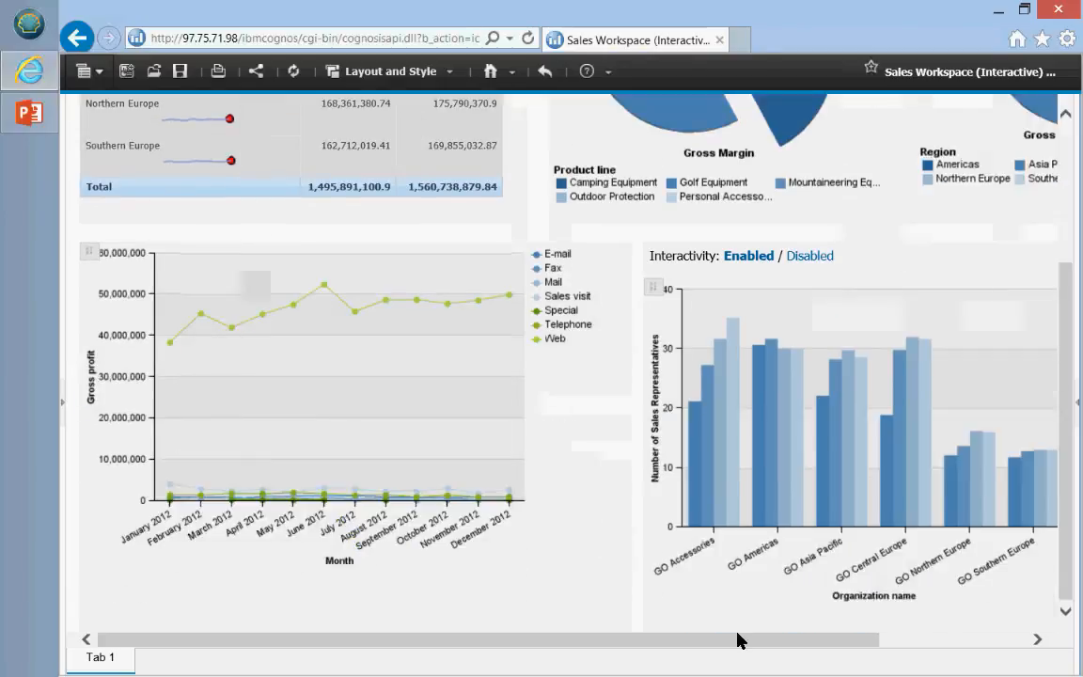
{"action": "left_click_drag", "start_coordinate": [737, 639], "coordinate": [937, 658]}
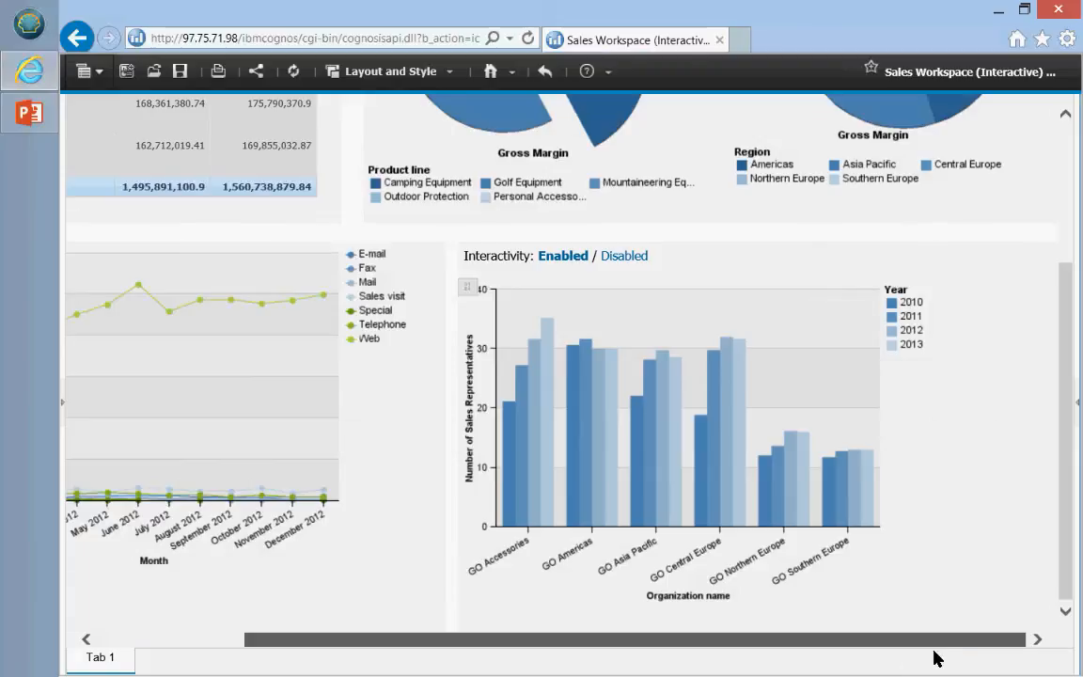
{"action": "left_click", "coordinate": [973, 509]}
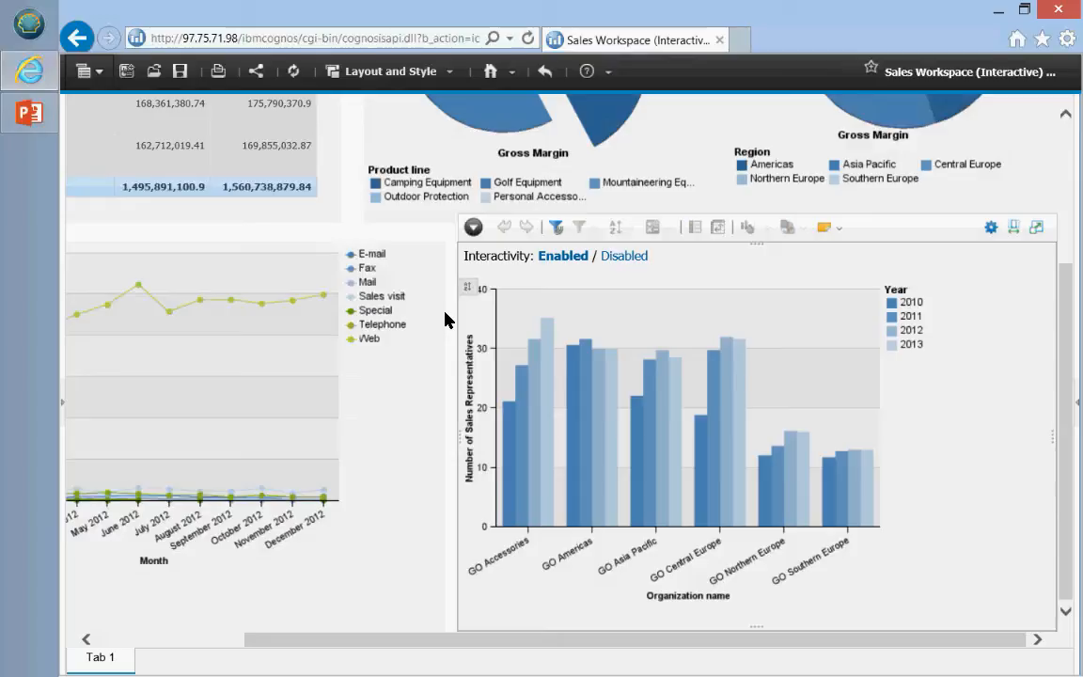
Step: Recolour the bar chart with the Dynamic palette, then the black-and-white Patterns palette
{"action": "left_click", "coordinate": [658, 319]}
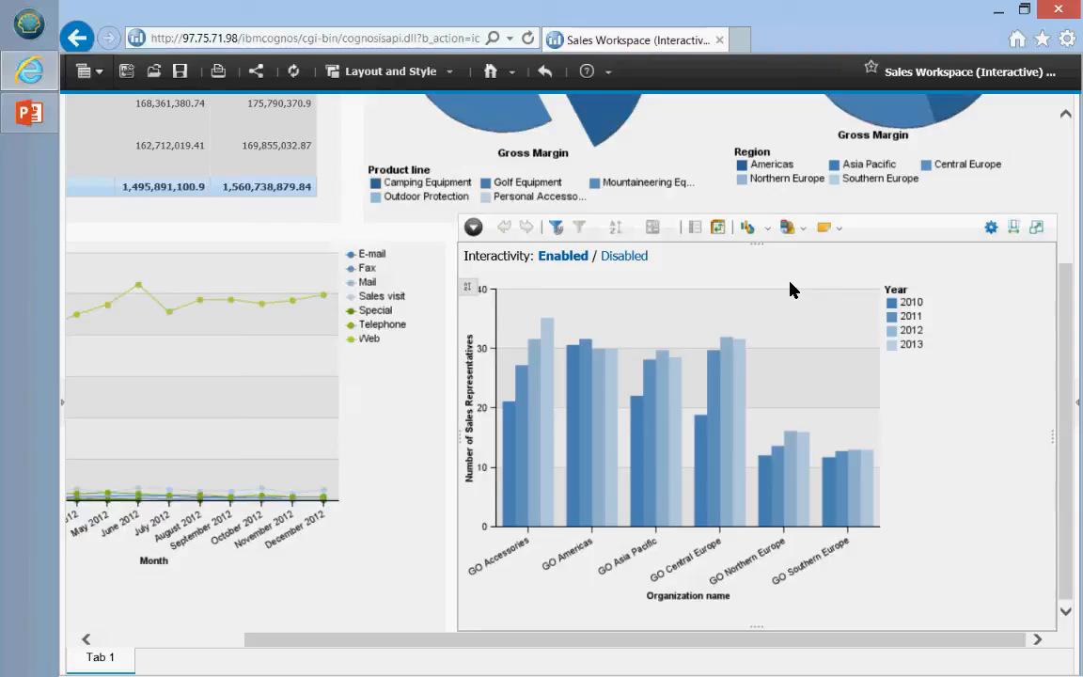
{"action": "left_click", "coordinate": [804, 228]}
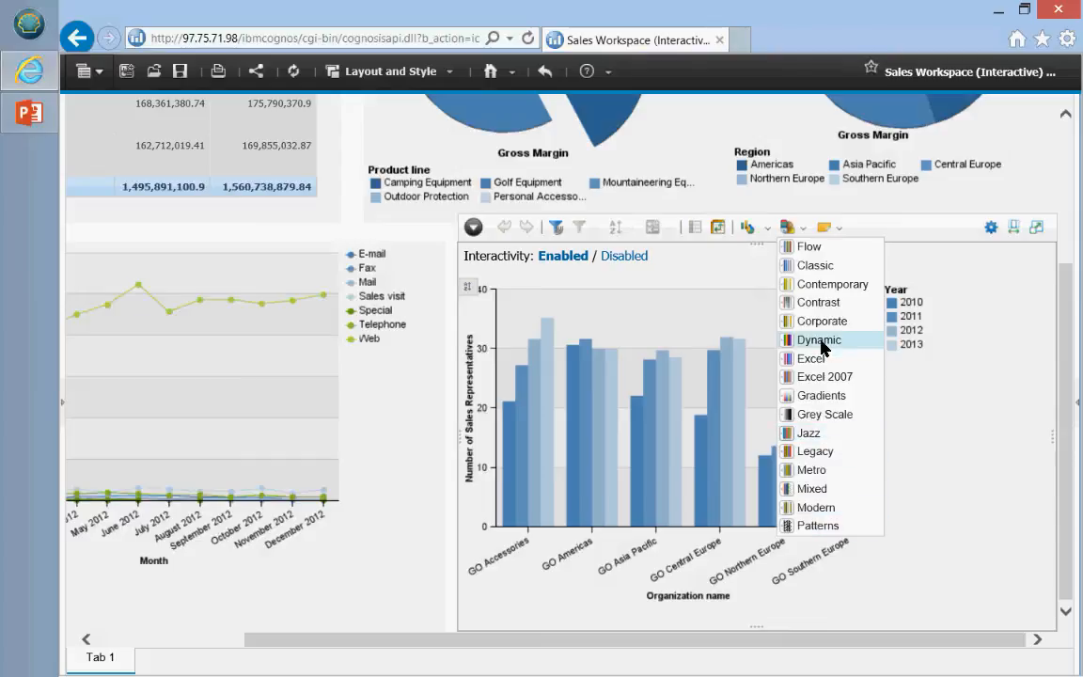
{"action": "left_click", "coordinate": [819, 340]}
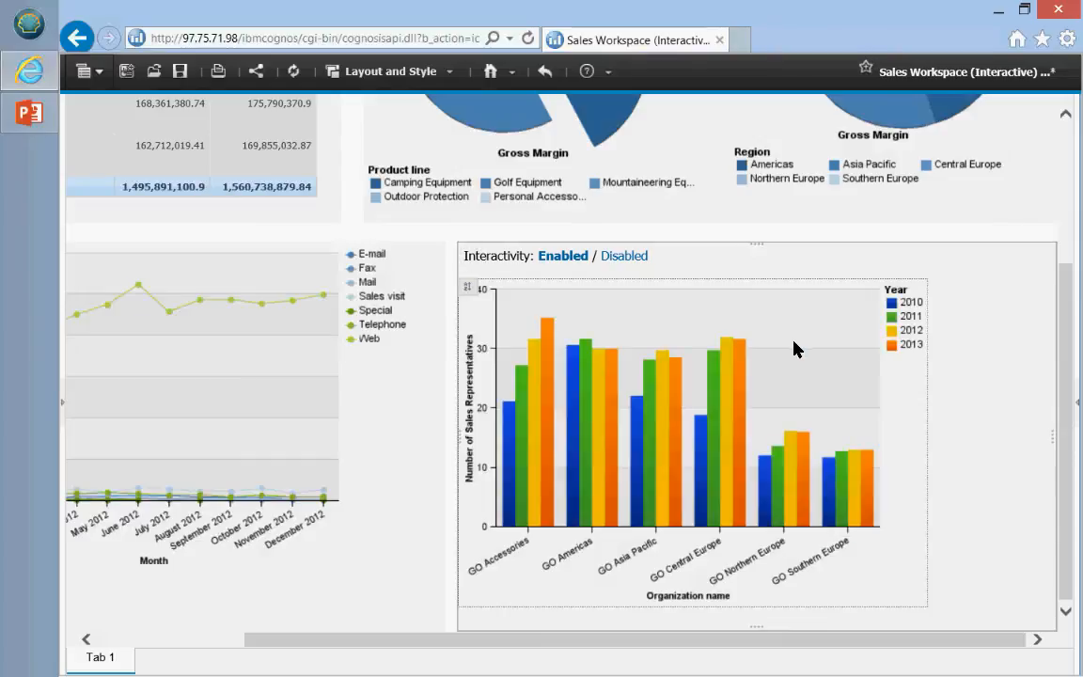
{"action": "left_click", "coordinate": [793, 341]}
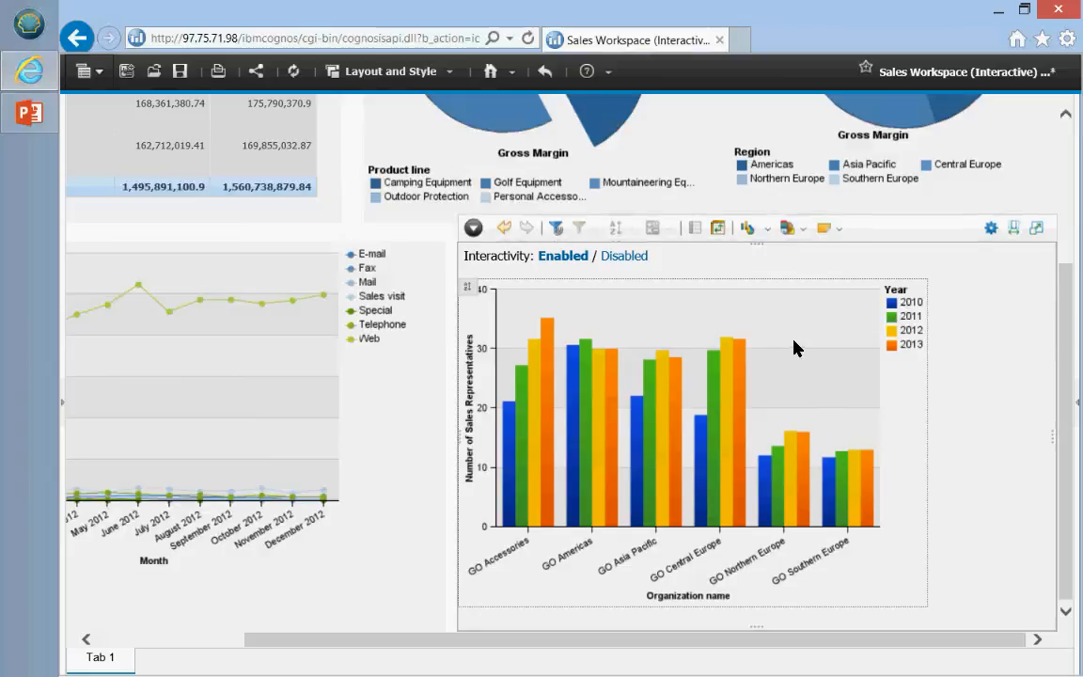
{"action": "left_click", "coordinate": [801, 227]}
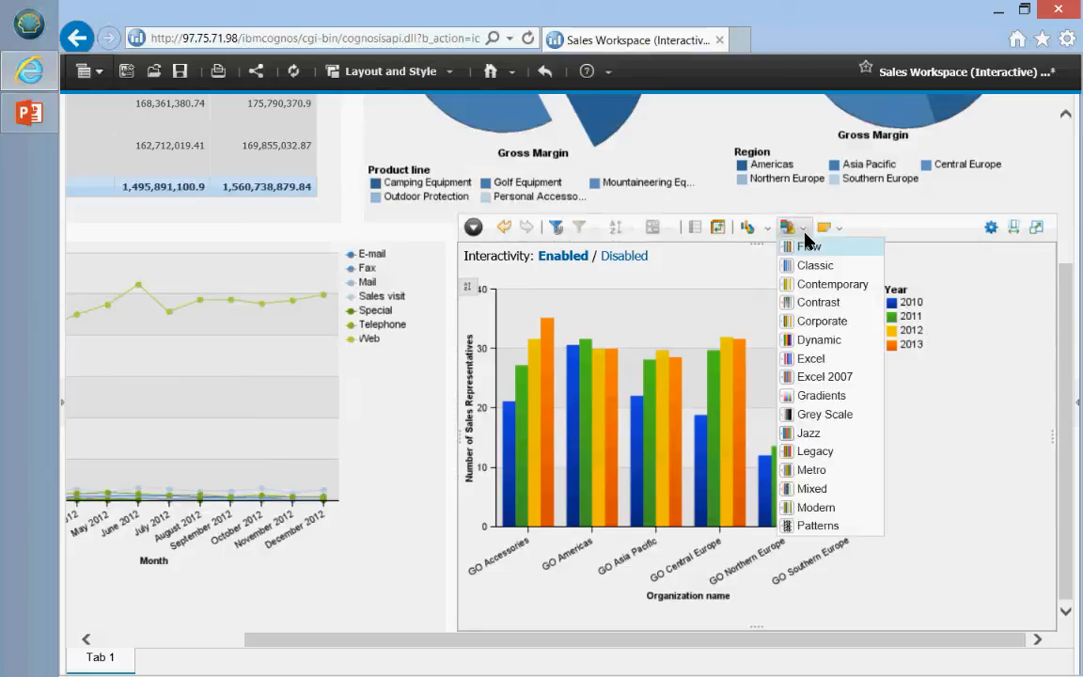
{"action": "left_click", "coordinate": [818, 525]}
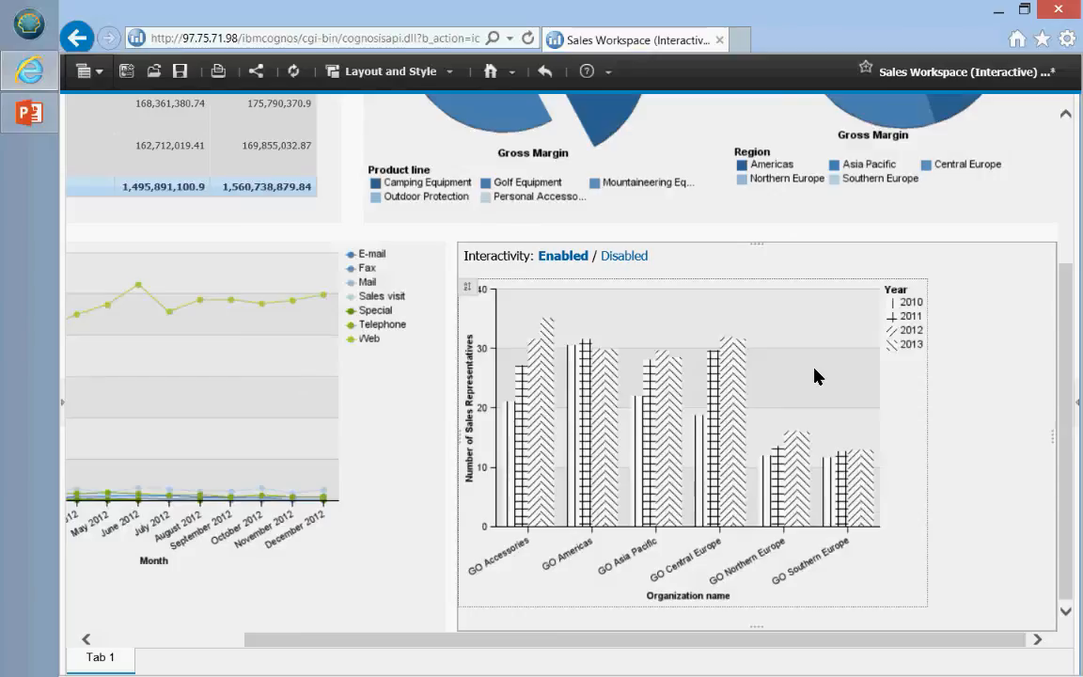
Step: Switch the chart to the Excel palette with bright blue, green, yellow and orange bars
{"action": "mouse_move", "coordinate": [788, 271]}
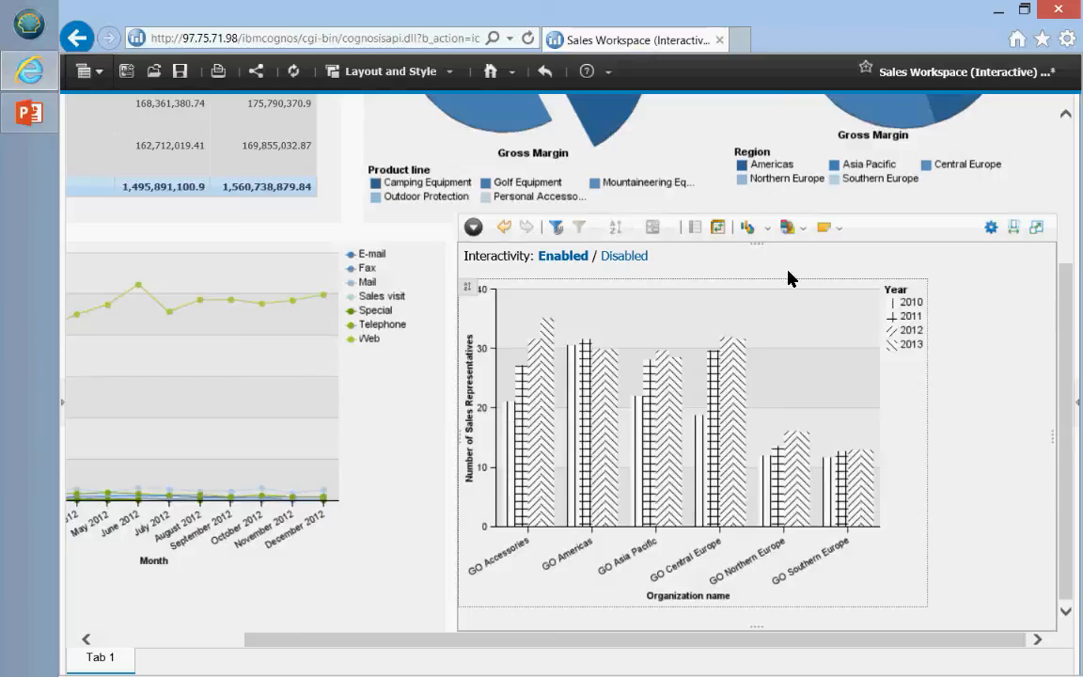
{"action": "left_click", "coordinate": [794, 228]}
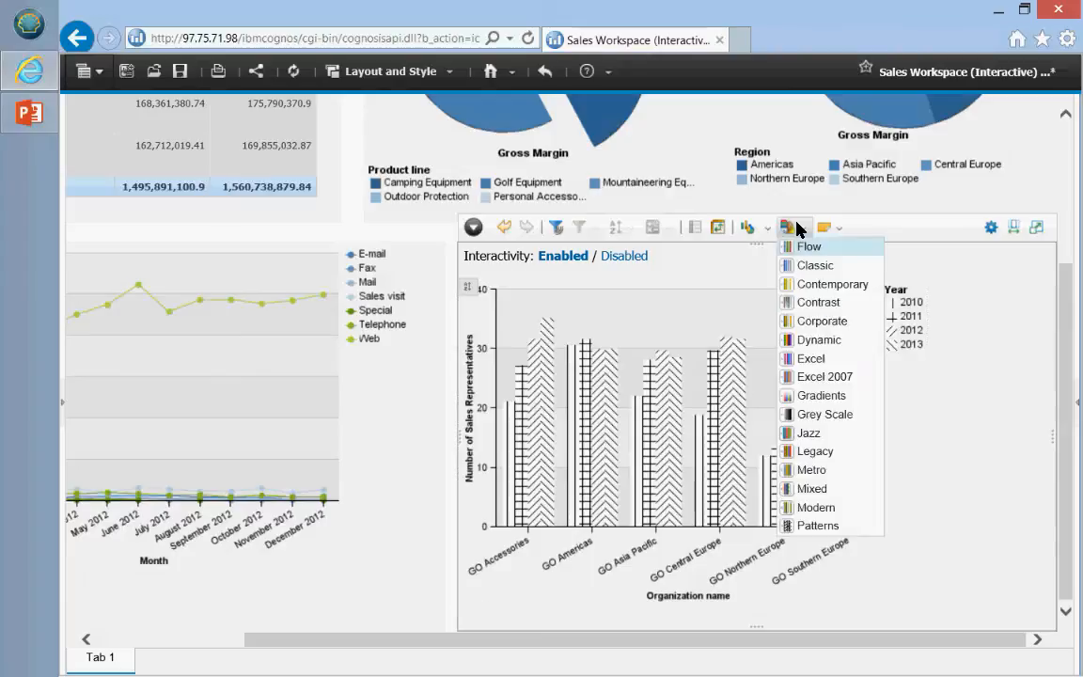
{"action": "left_click", "coordinate": [822, 352]}
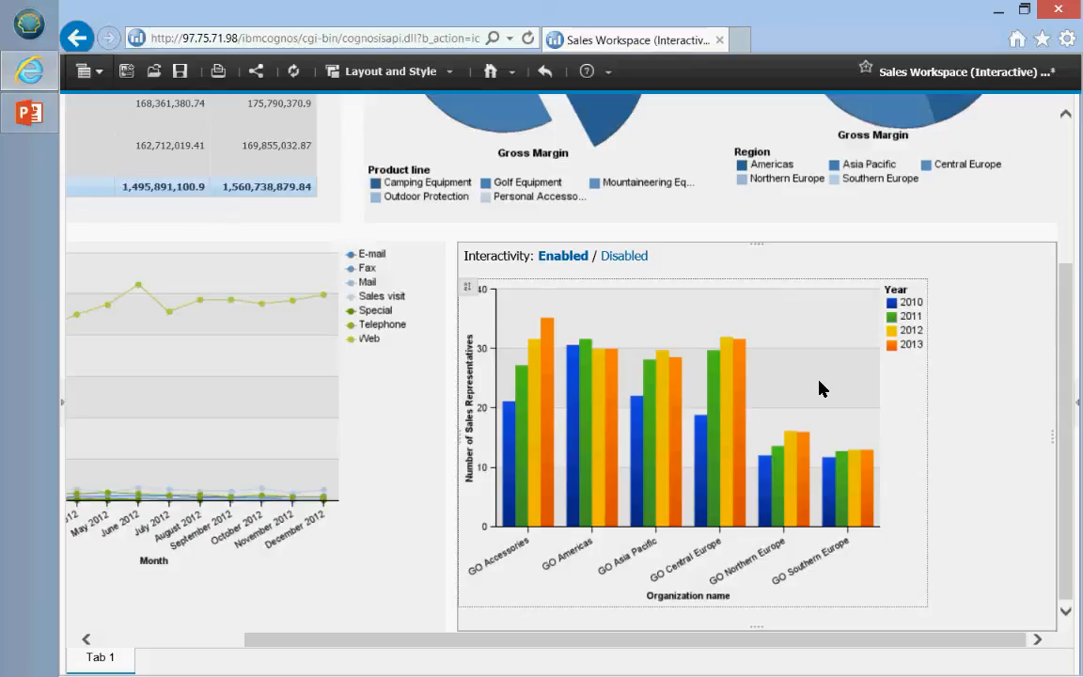
{"action": "mouse_move", "coordinate": [771, 247]}
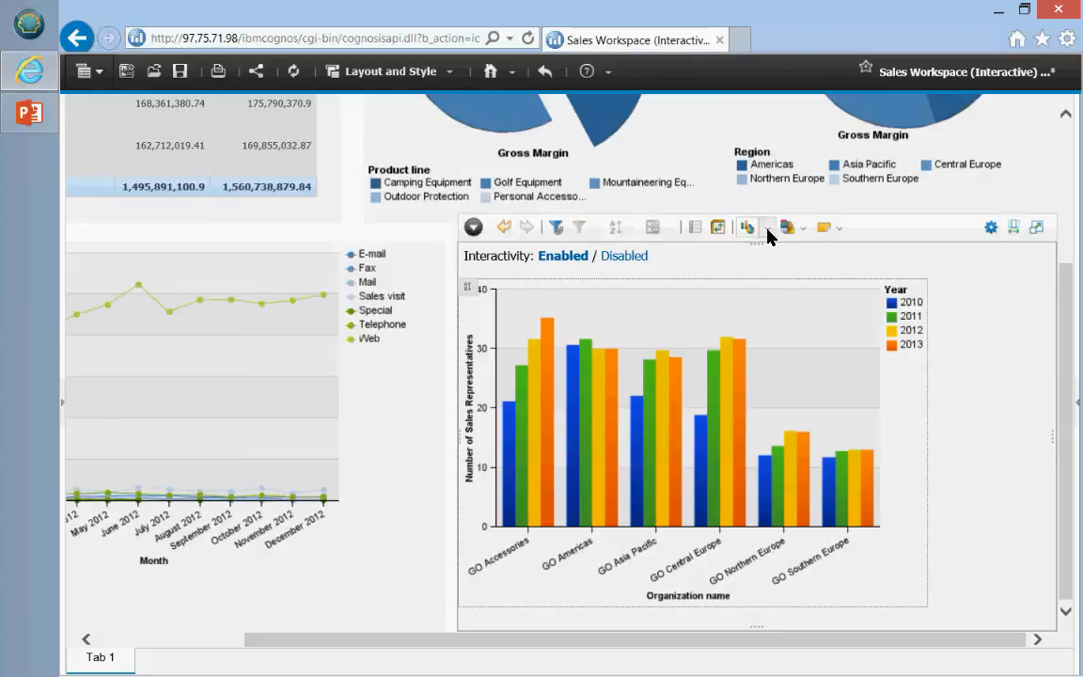
Step: Change the sales representatives chart into a line chart
{"action": "left_click", "coordinate": [766, 231]}
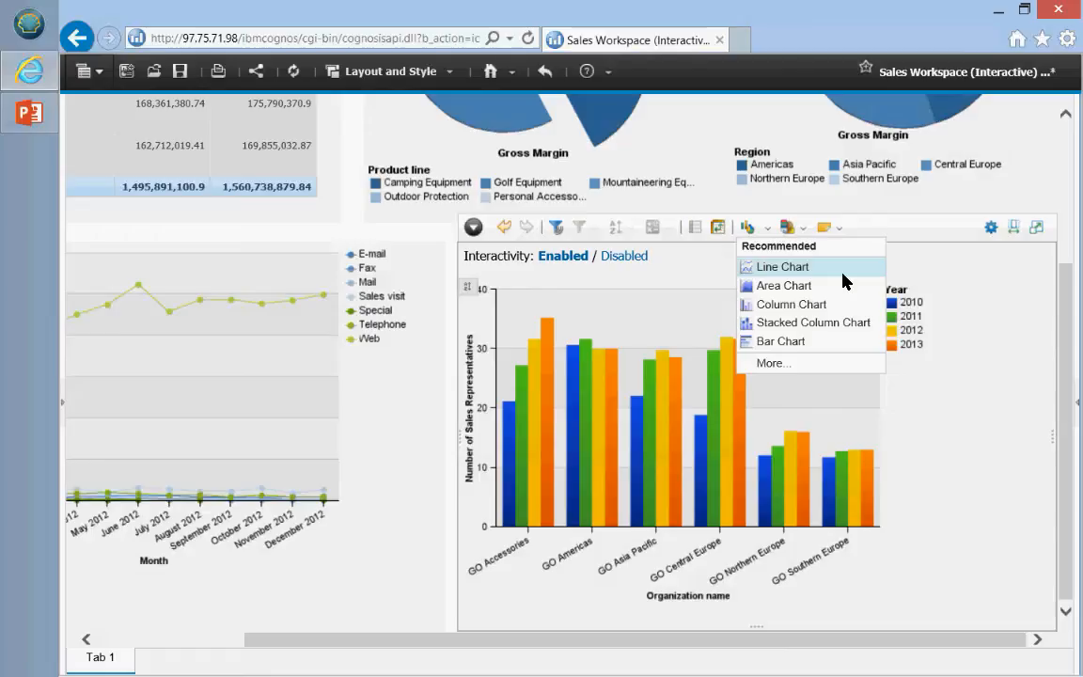
{"action": "left_click", "coordinate": [780, 341]}
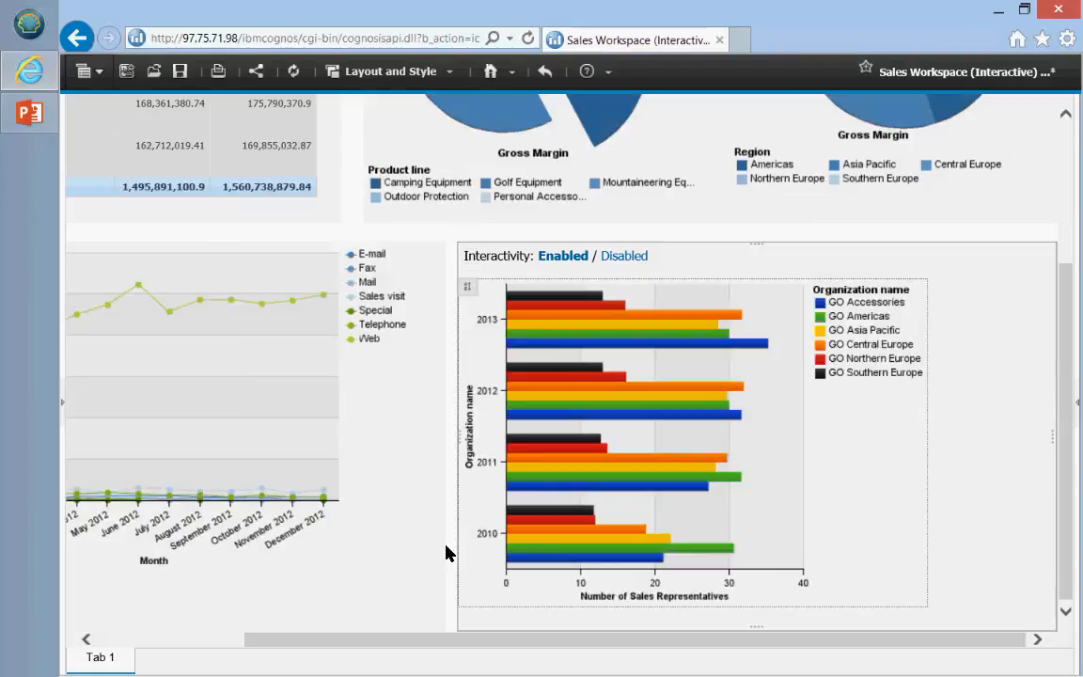
{"action": "mouse_move", "coordinate": [781, 419]}
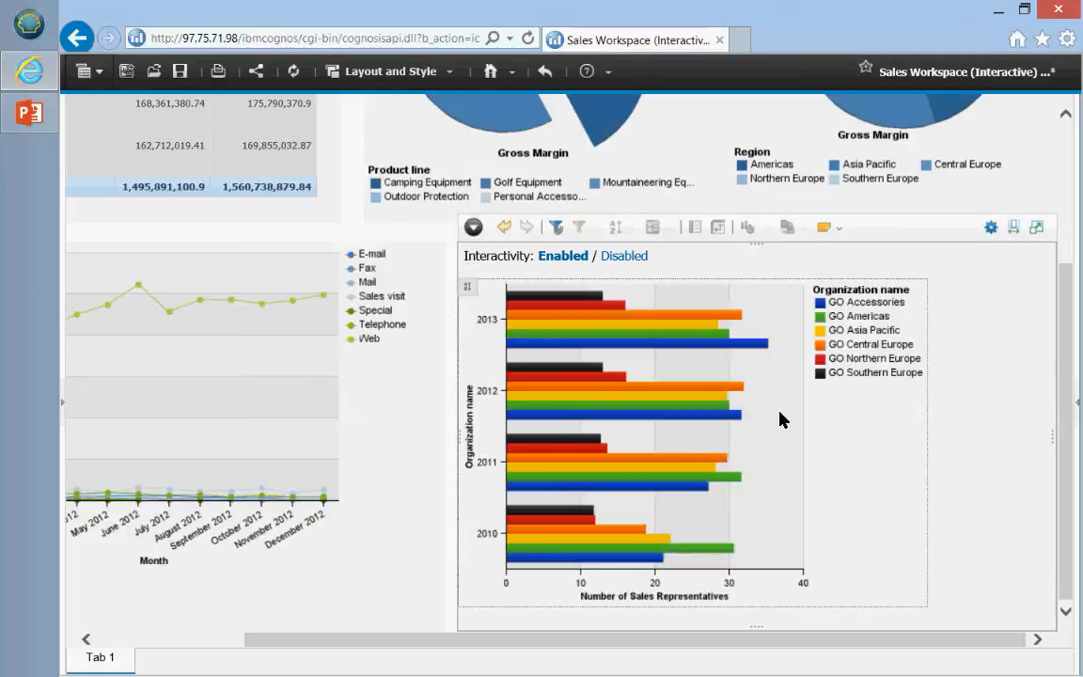
{"action": "left_click", "coordinate": [769, 229]}
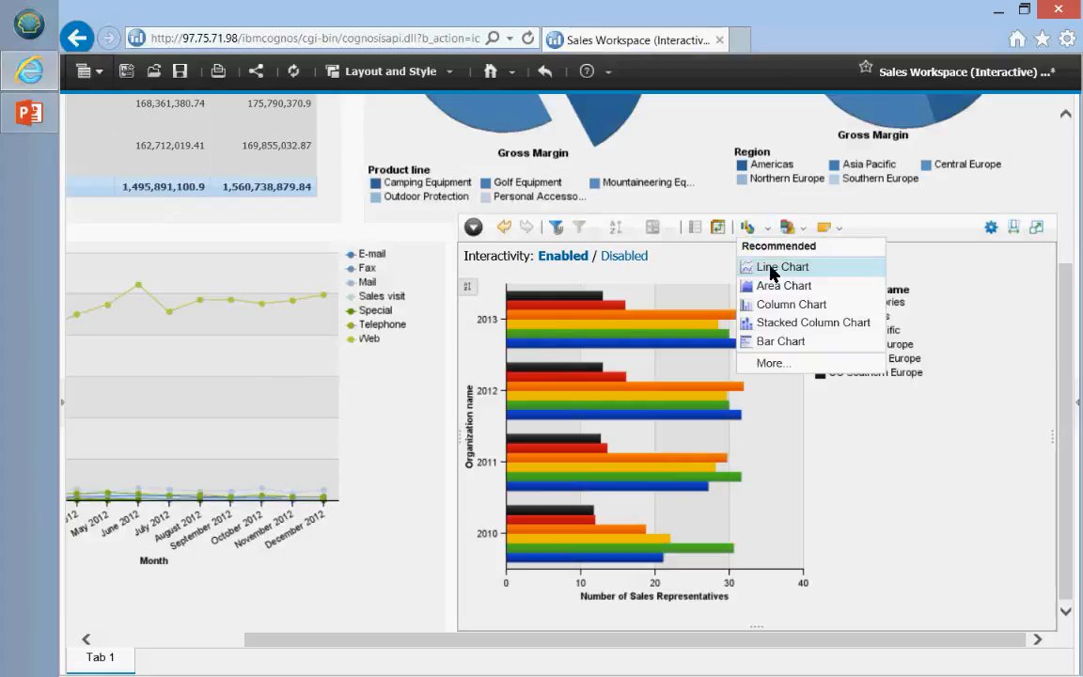
{"action": "left_click", "coordinate": [771, 269]}
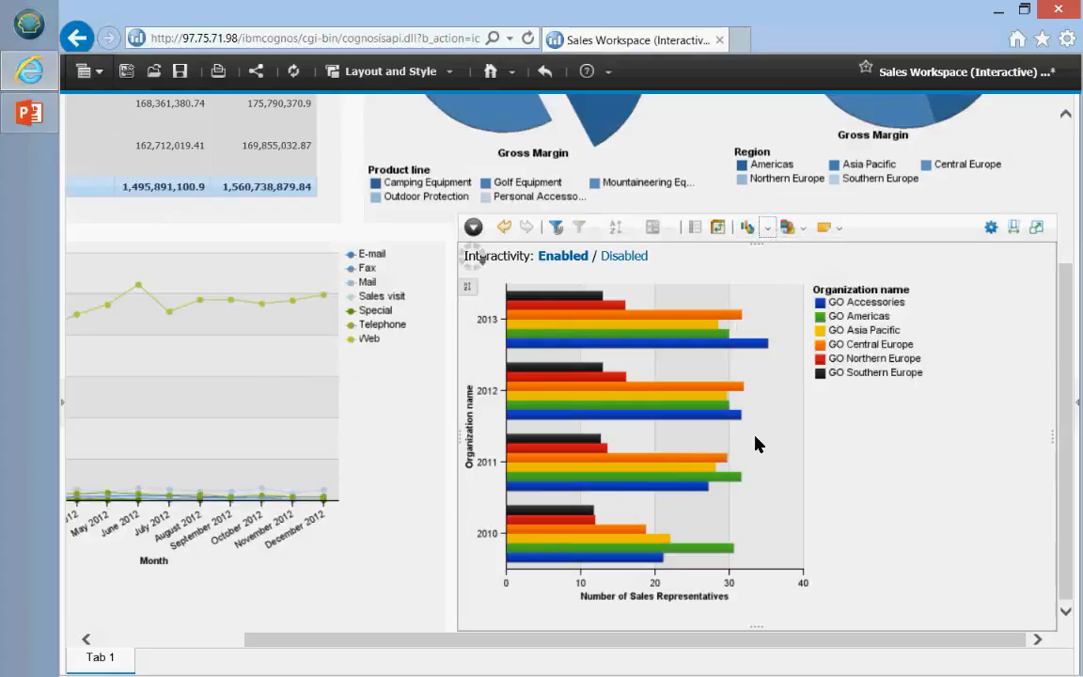
Step: Choose More... in the chart-type list to open the Change Display dialog
{"action": "mouse_move", "coordinate": [742, 540]}
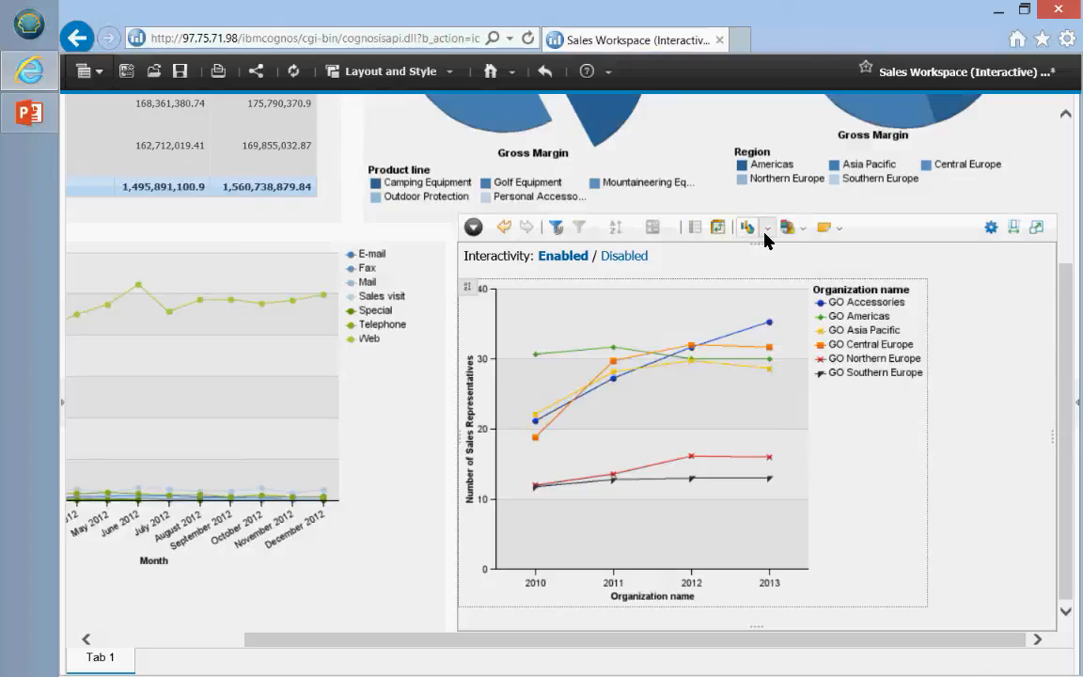
{"action": "left_click", "coordinate": [764, 234]}
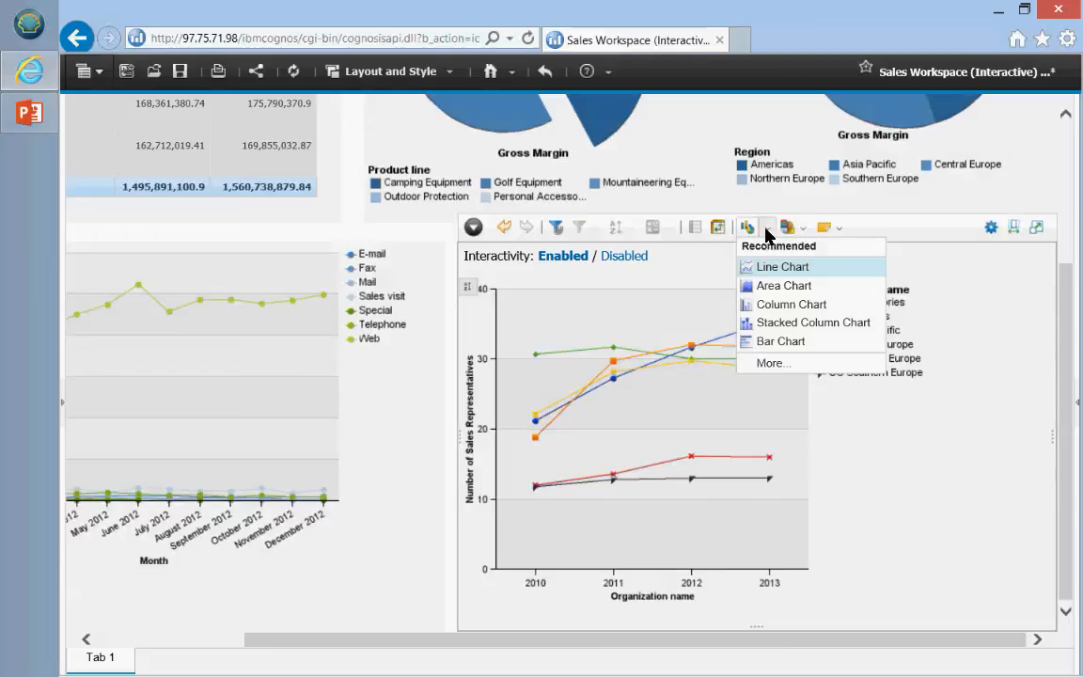
{"action": "left_click", "coordinate": [773, 364]}
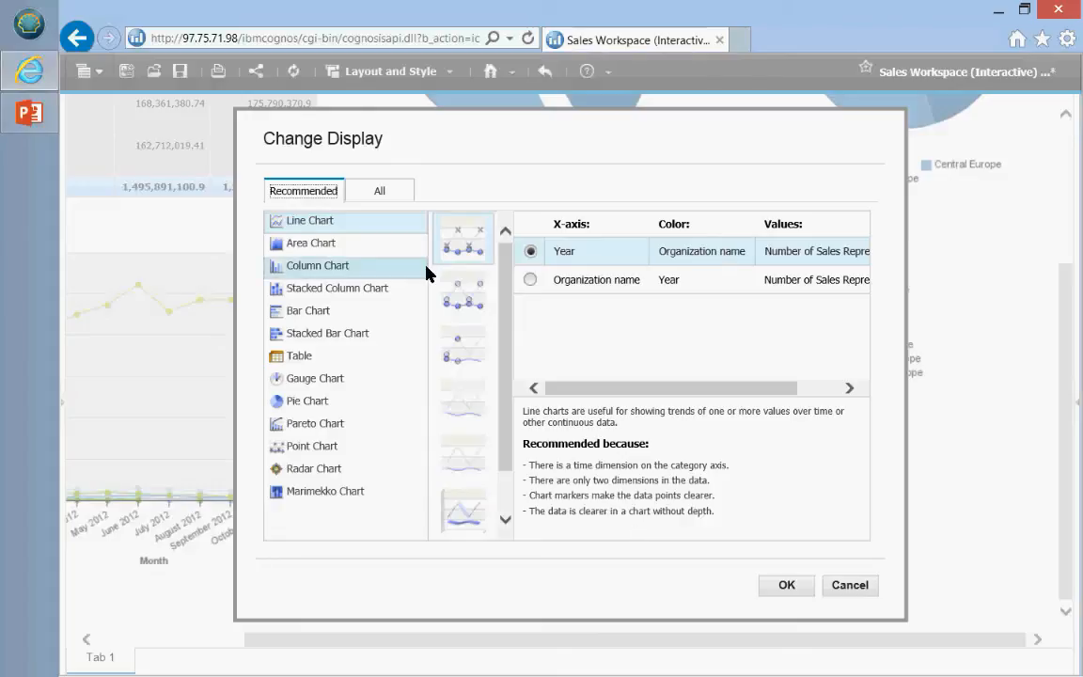
Step: Preview Area and All display types, then apply the Table list display to the widget
{"action": "left_click", "coordinate": [294, 246]}
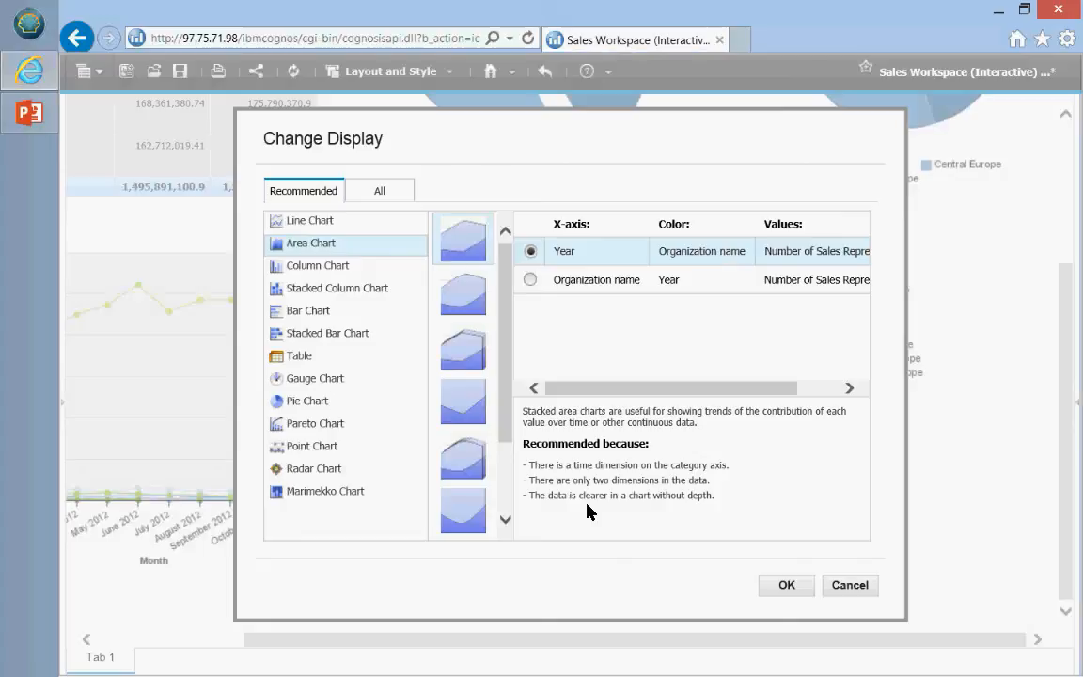
{"action": "left_click", "coordinate": [303, 223]}
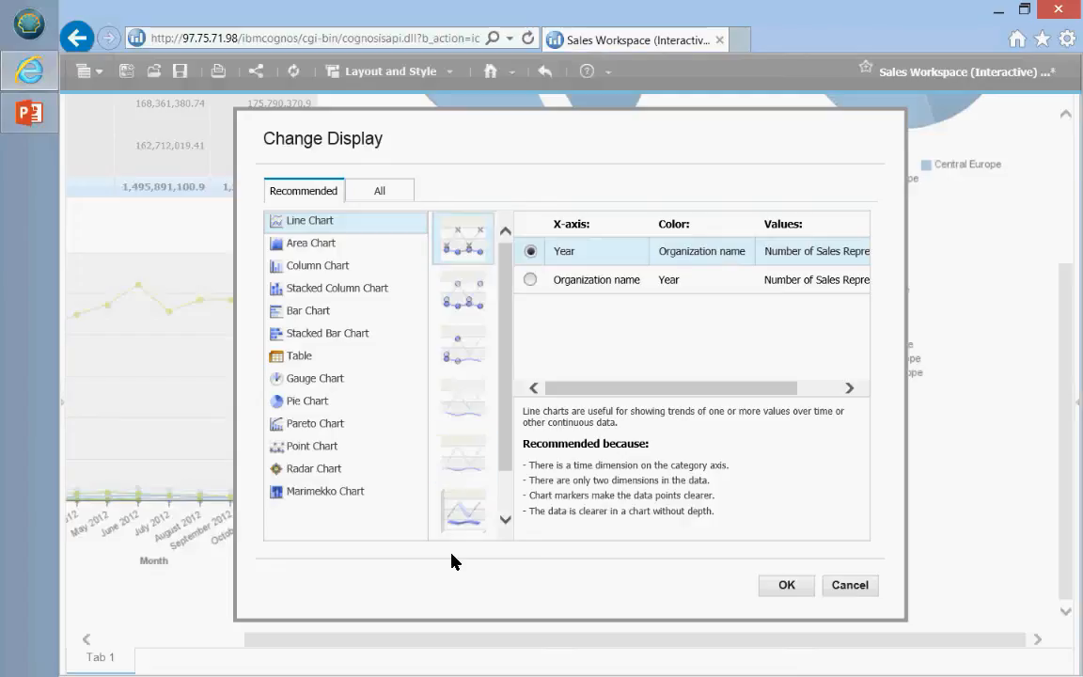
{"action": "left_click", "coordinate": [365, 193]}
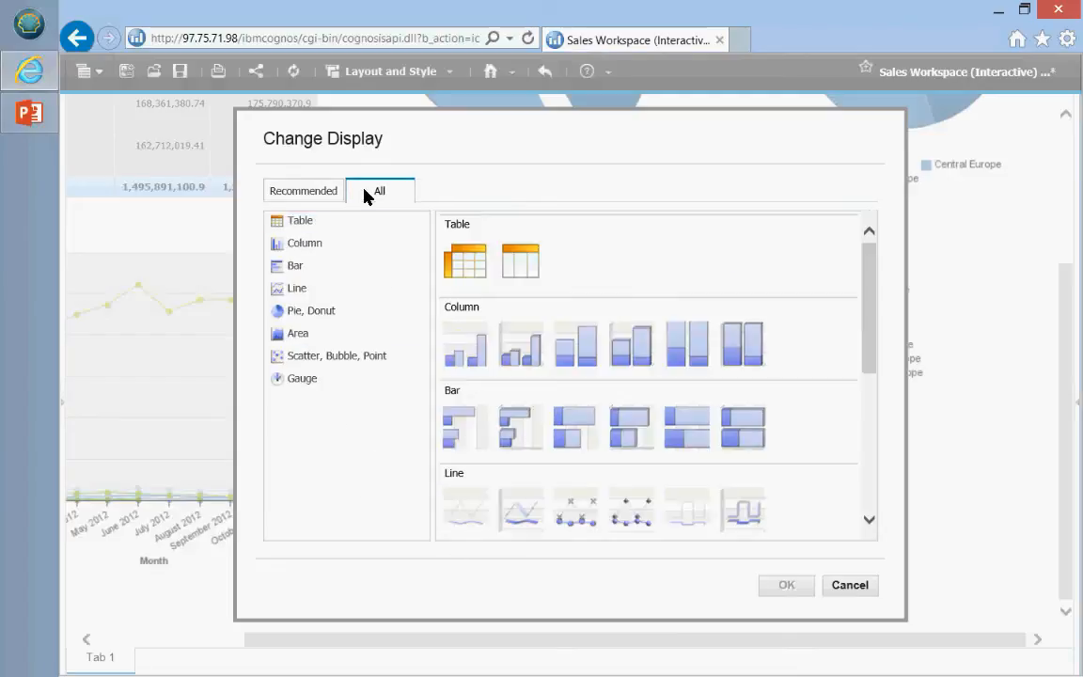
{"action": "left_click", "coordinate": [304, 194]}
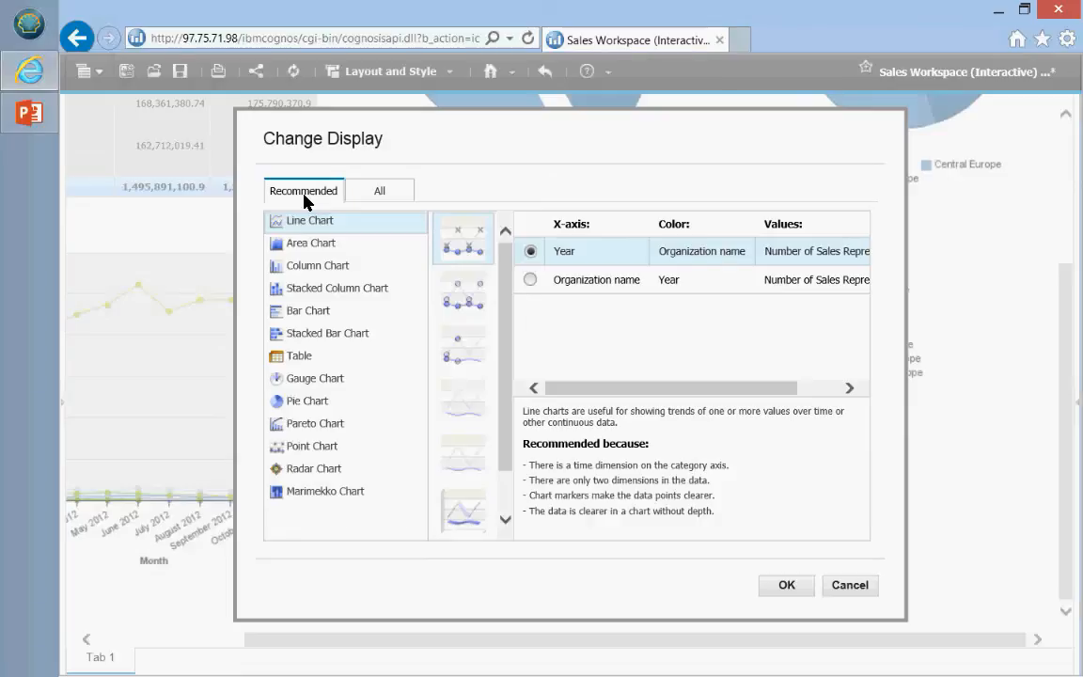
{"action": "left_click", "coordinate": [304, 195]}
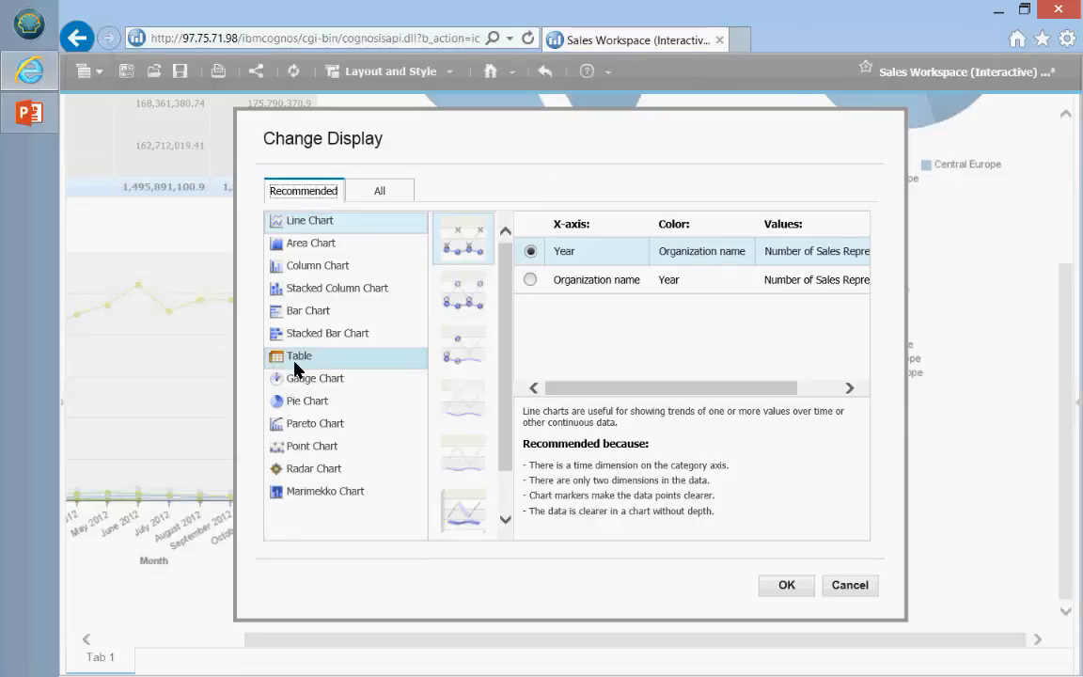
{"action": "left_click", "coordinate": [297, 364]}
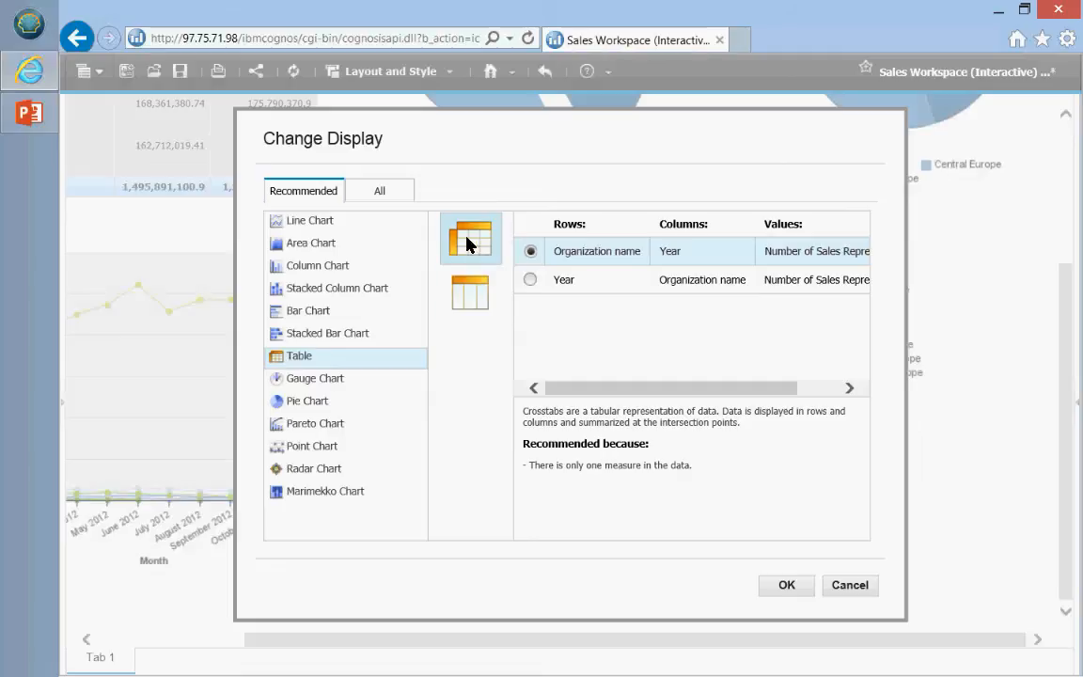
{"action": "left_click", "coordinate": [469, 290]}
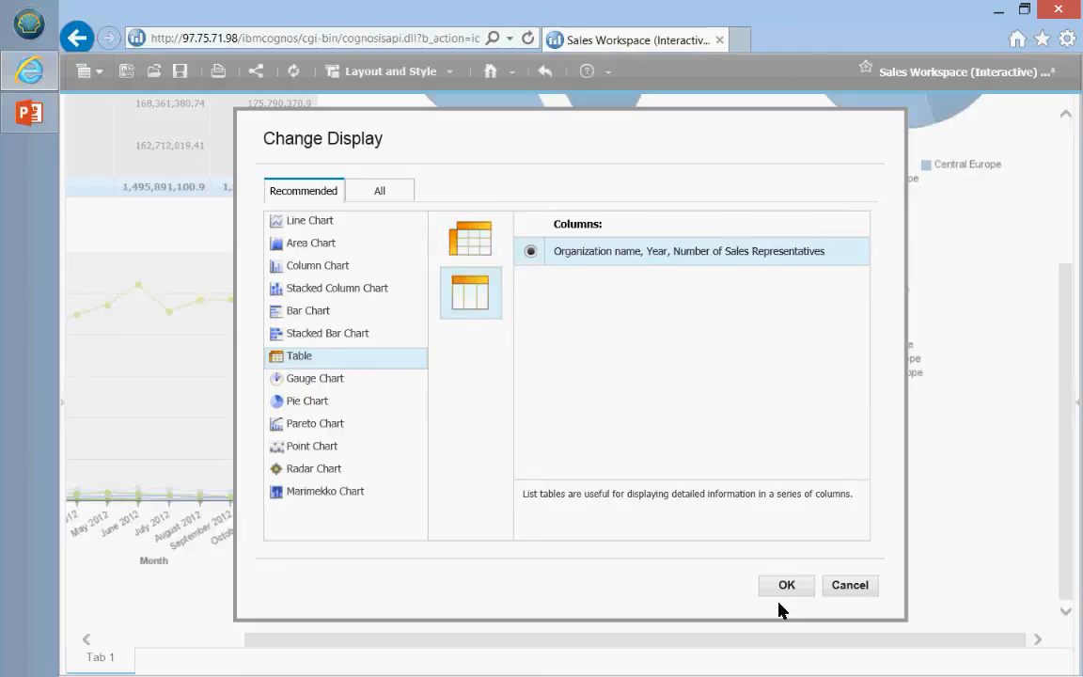
{"action": "left_click", "coordinate": [788, 585]}
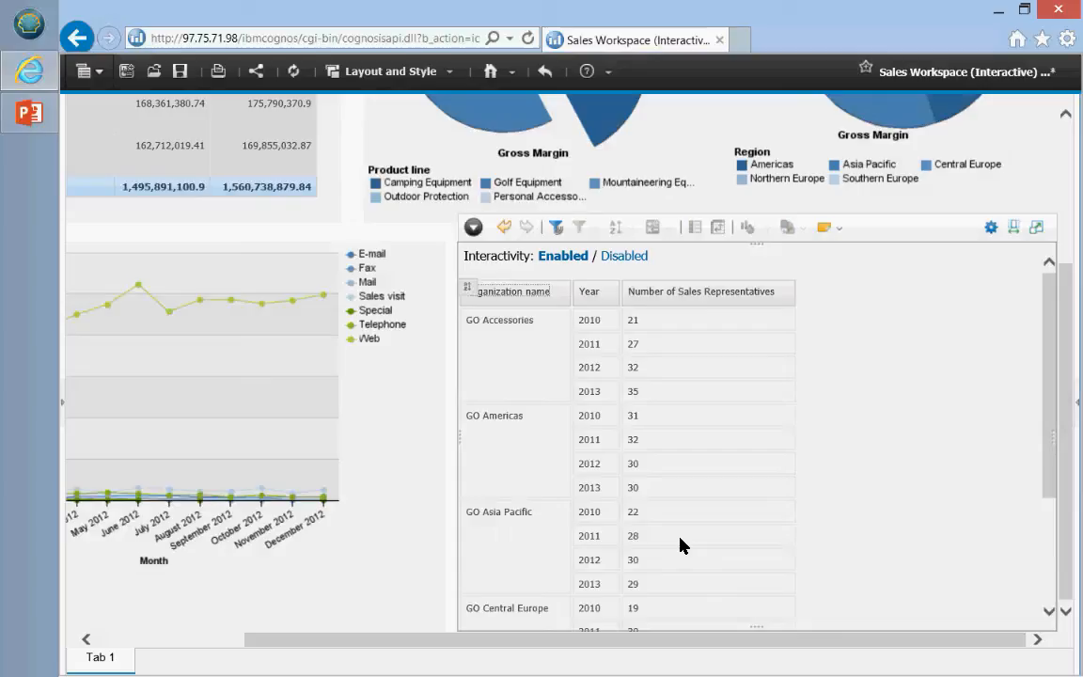
{"action": "left_click", "coordinate": [682, 545]}
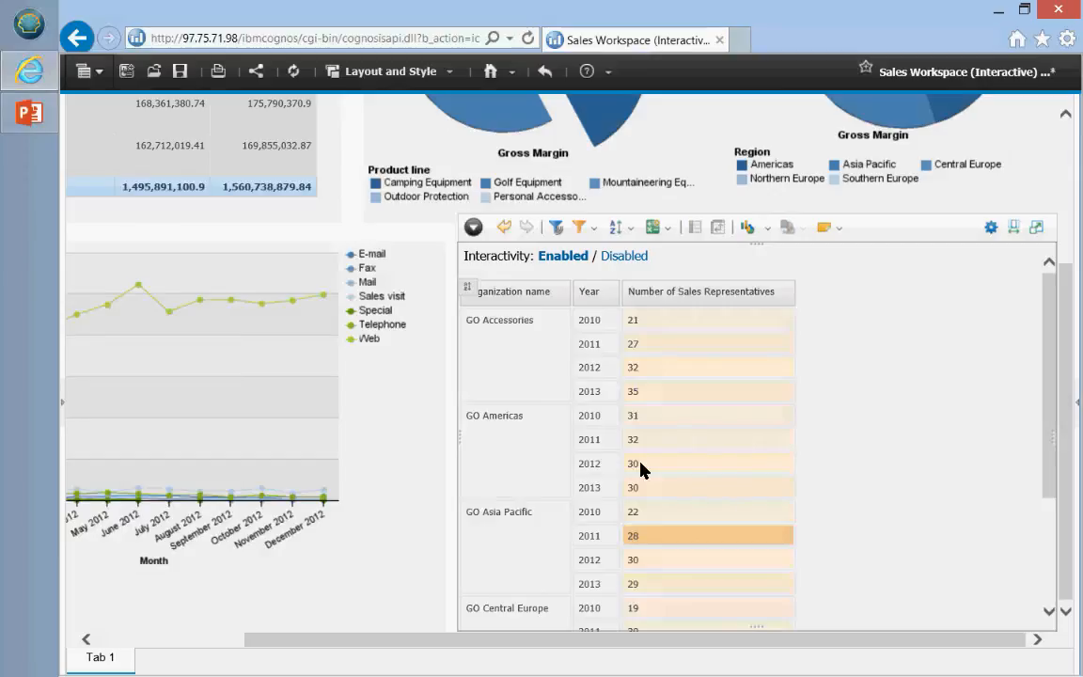
{"action": "scroll", "coordinate": [641, 470], "scroll_direction": "up", "scroll_amount": 2}
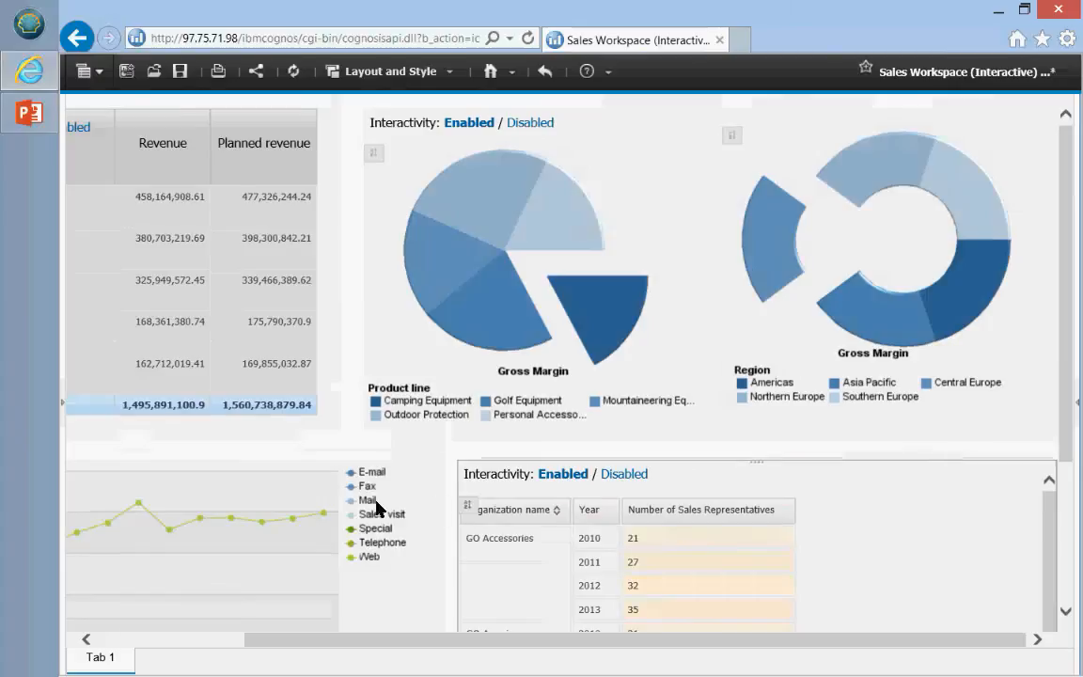
{"action": "scroll", "coordinate": [658, 542], "scroll_direction": "down", "scroll_amount": 3}
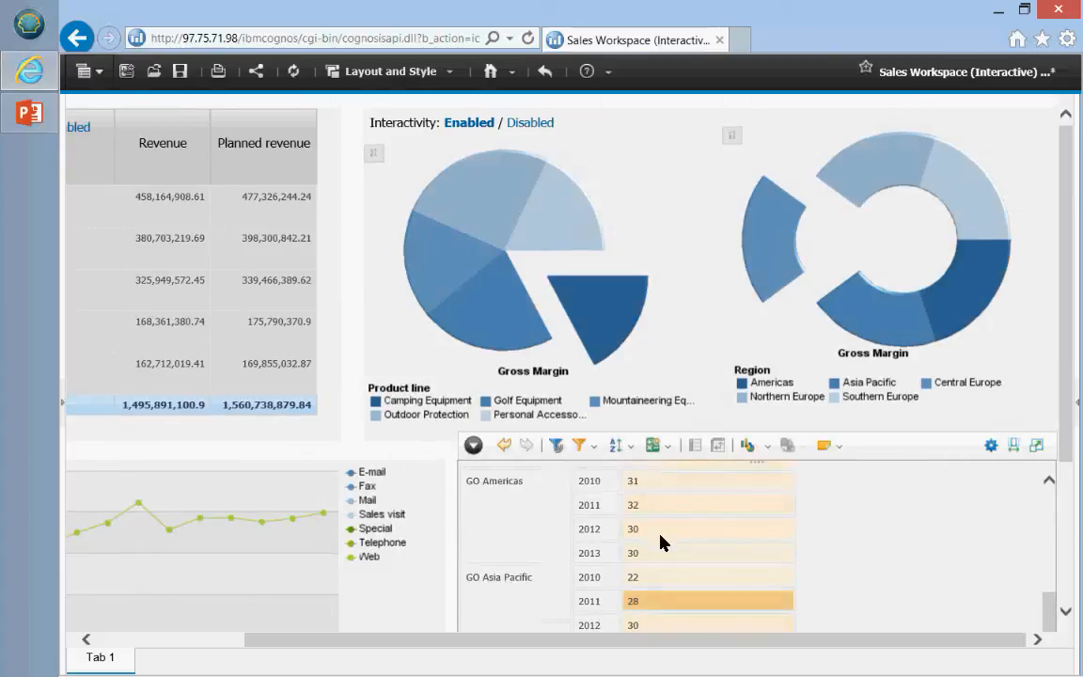
{"action": "scroll", "coordinate": [660, 543], "scroll_direction": "up", "scroll_amount": 5}
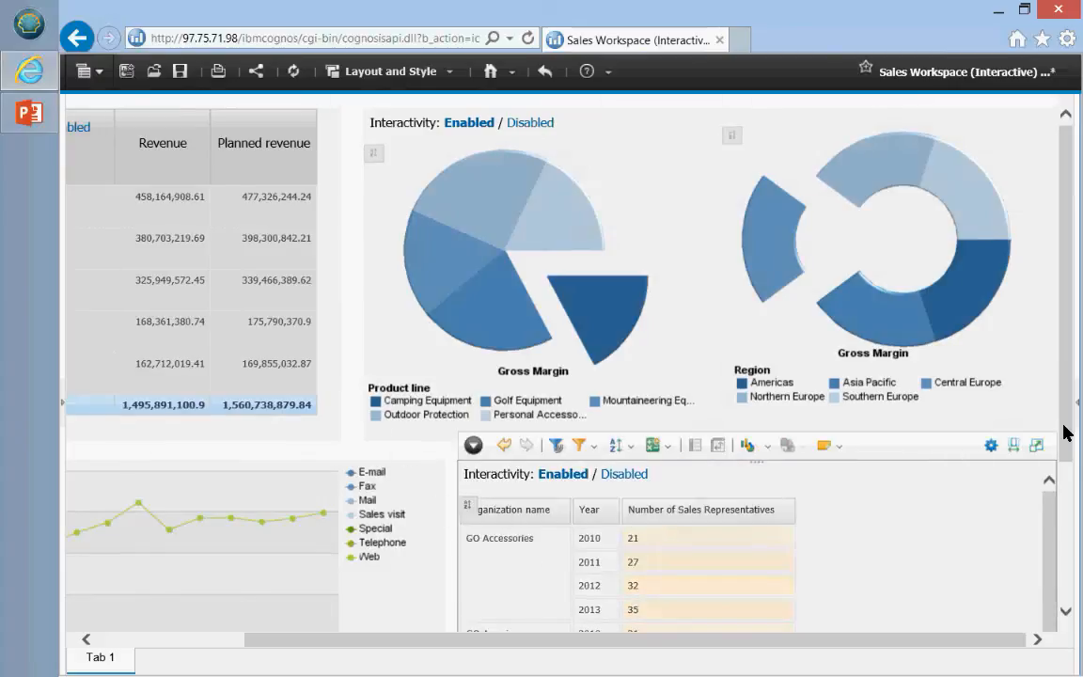
{"action": "left_click_drag", "start_coordinate": [1066, 432], "coordinate": [1059, 589]}
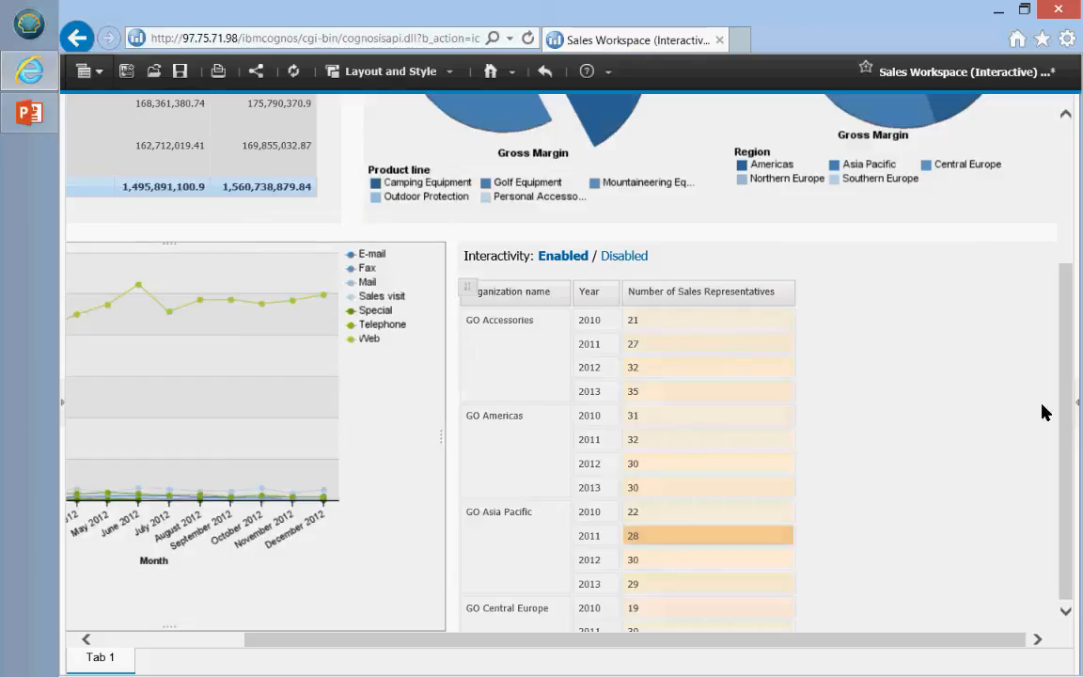
Step: In the Content pane, expand Public Folders > Samples_DQ > Models > GO Data Warehouse (analysis)
{"action": "left_click", "coordinate": [1076, 401]}
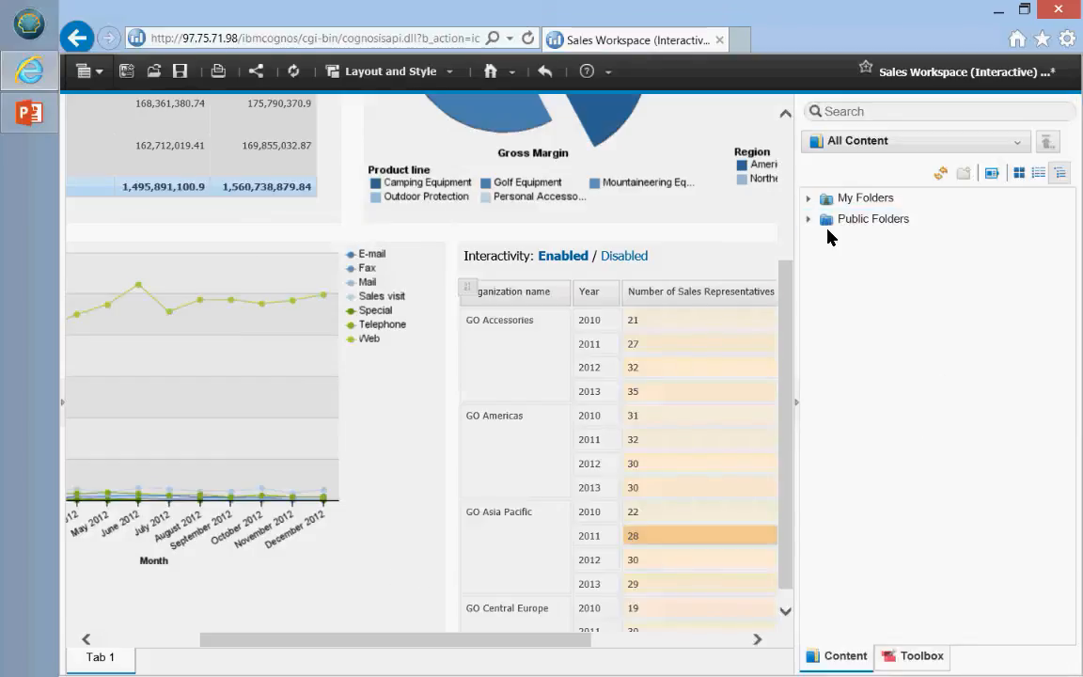
{"action": "left_click", "coordinate": [810, 222]}
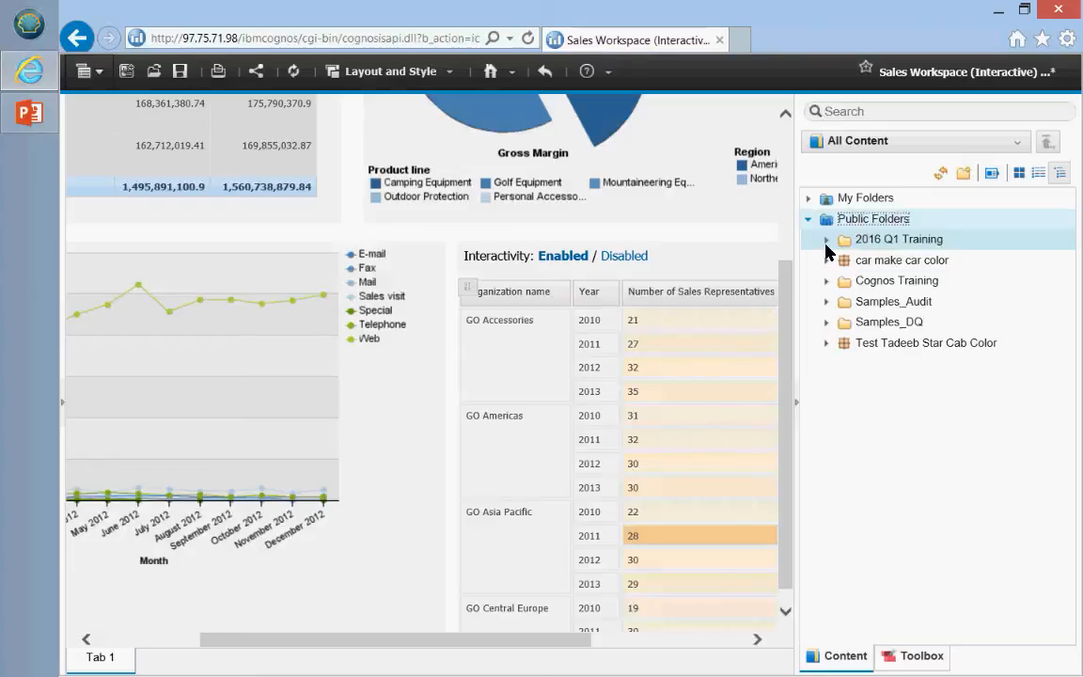
{"action": "left_click", "coordinate": [826, 321]}
{"action": "left_click", "coordinate": [846, 344]}
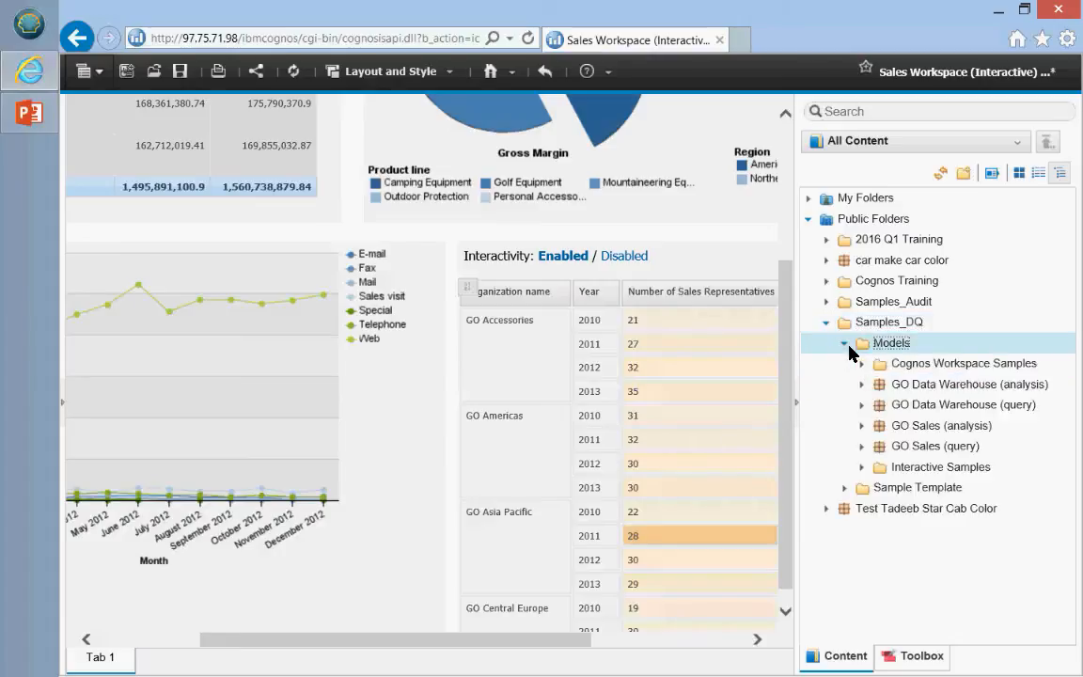
{"action": "left_click", "coordinate": [857, 364]}
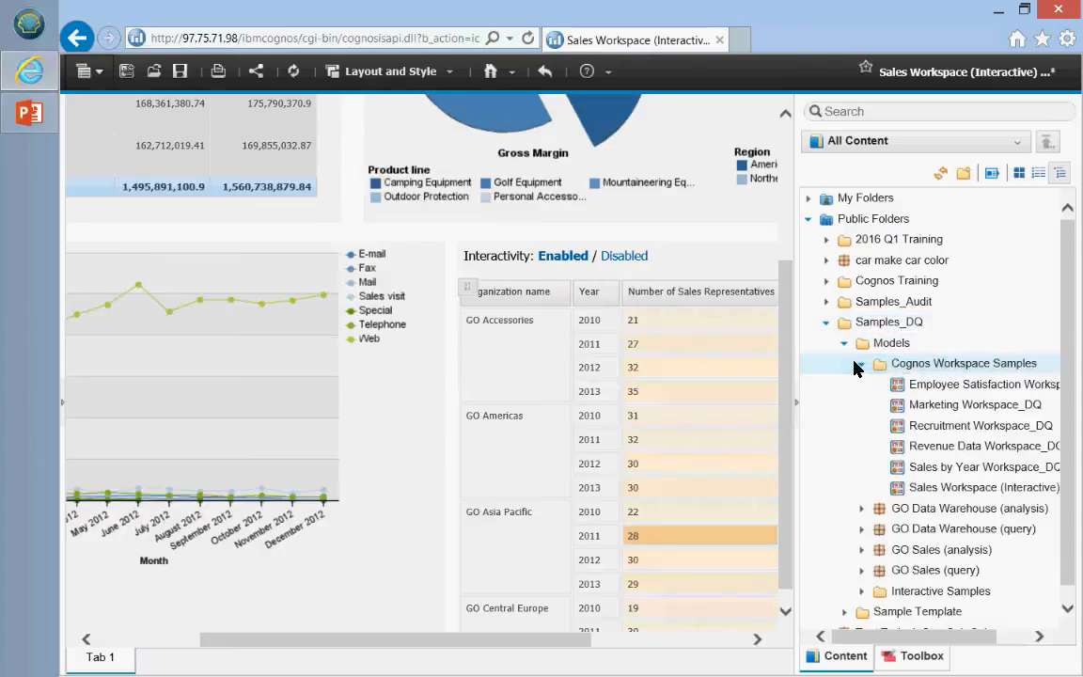
{"action": "left_click", "coordinate": [858, 365]}
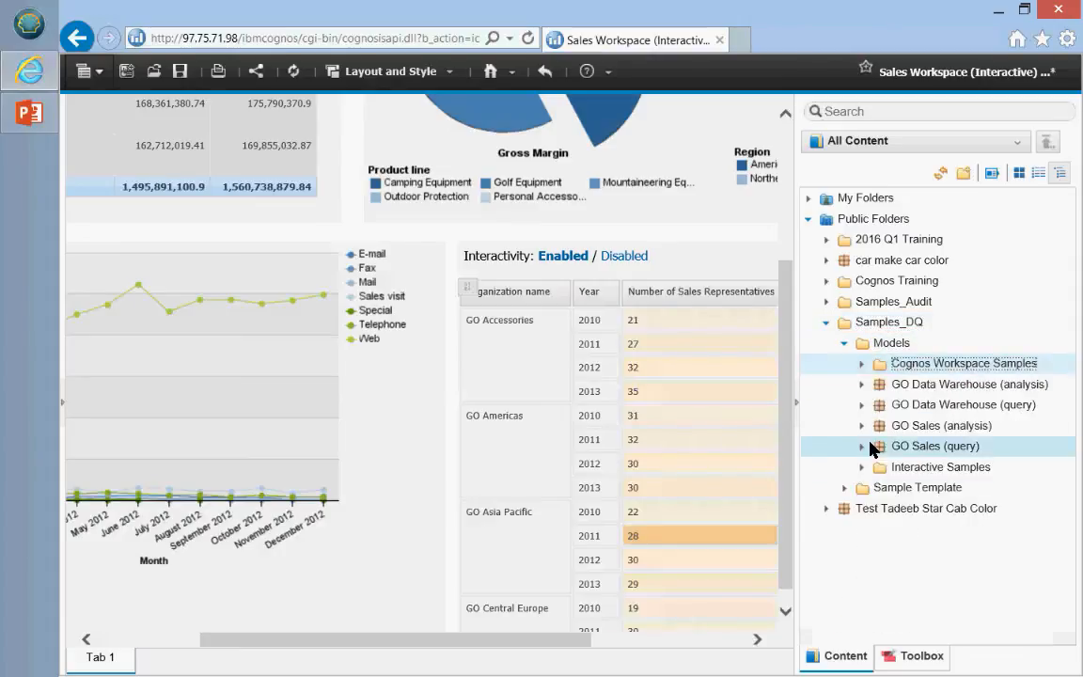
{"action": "left_click", "coordinate": [861, 385]}
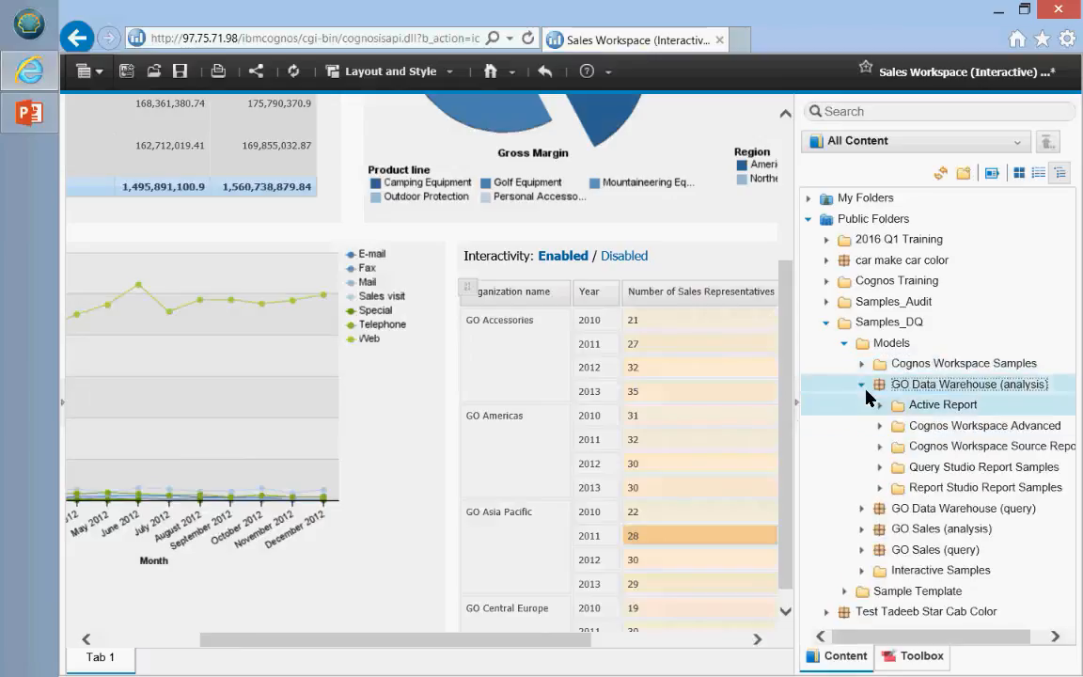
Step: Open Report Studio Report Samples > Customer Returns and Satisfaction_DQ and drag Combination Chart211111 onto the workspace
{"action": "left_click", "coordinate": [881, 488]}
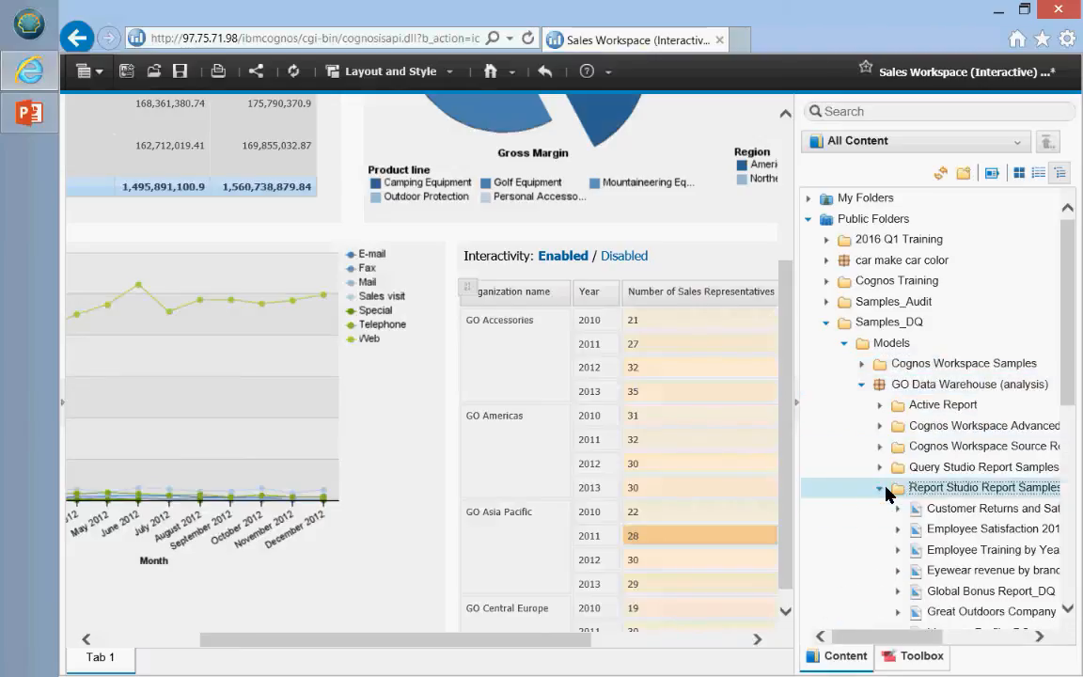
{"action": "scroll", "coordinate": [921, 527], "scroll_direction": "down", "scroll_amount": 1}
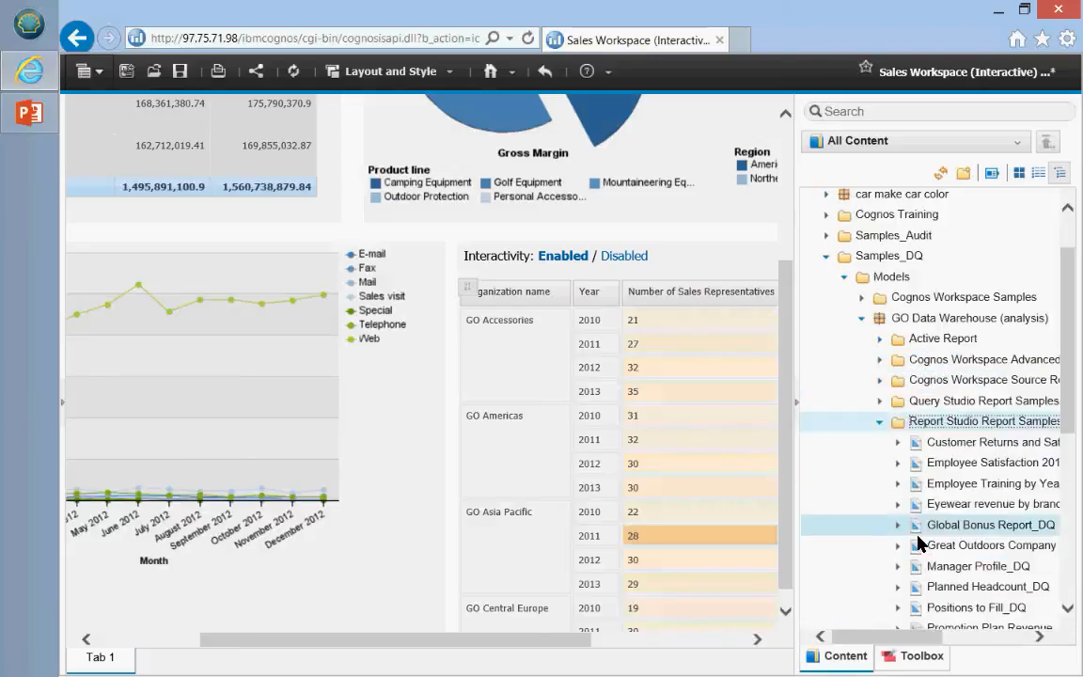
{"action": "left_click", "coordinate": [899, 446]}
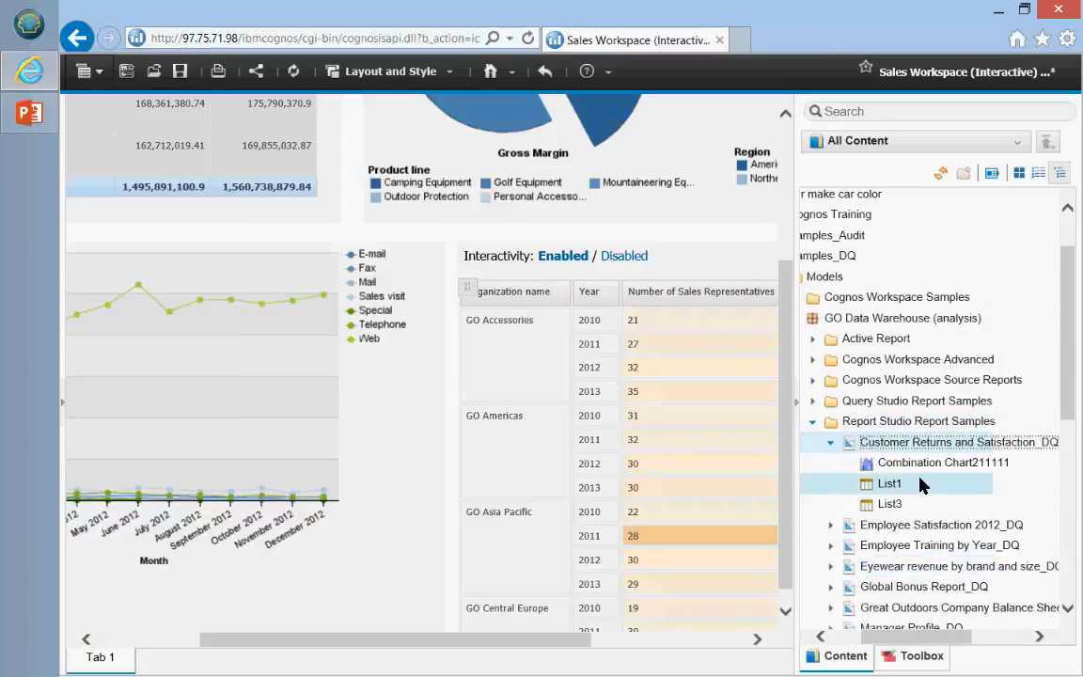
{"action": "left_click_drag", "start_coordinate": [954, 465], "coordinate": [370, 617]}
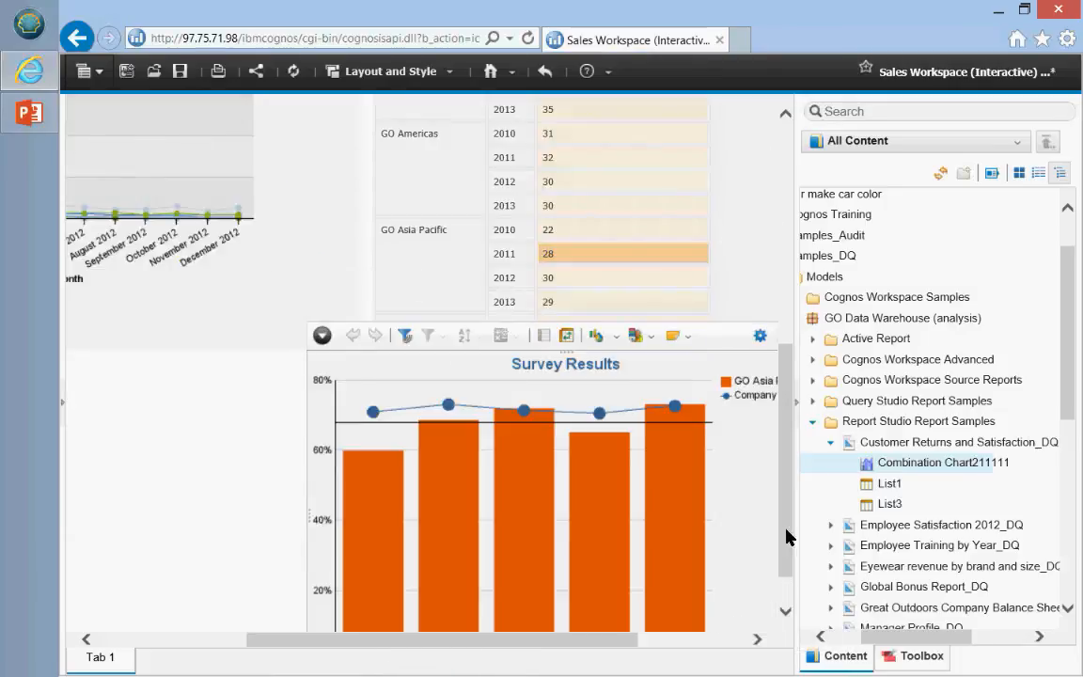
Step: Scroll down and drag the Survey Results chart widget lower and to the left
{"action": "scroll", "coordinate": [787, 537], "scroll_direction": "down", "scroll_amount": 1}
{"action": "left_click_drag", "start_coordinate": [611, 641], "coordinate": [680, 647]}
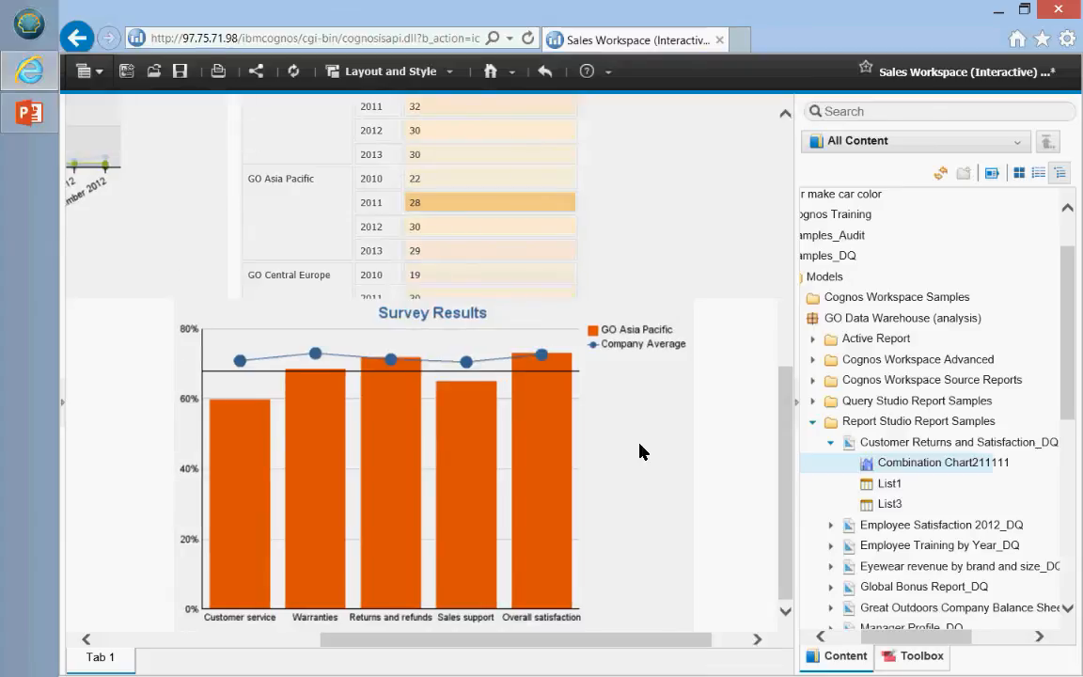
{"action": "mouse_move", "coordinate": [671, 430]}
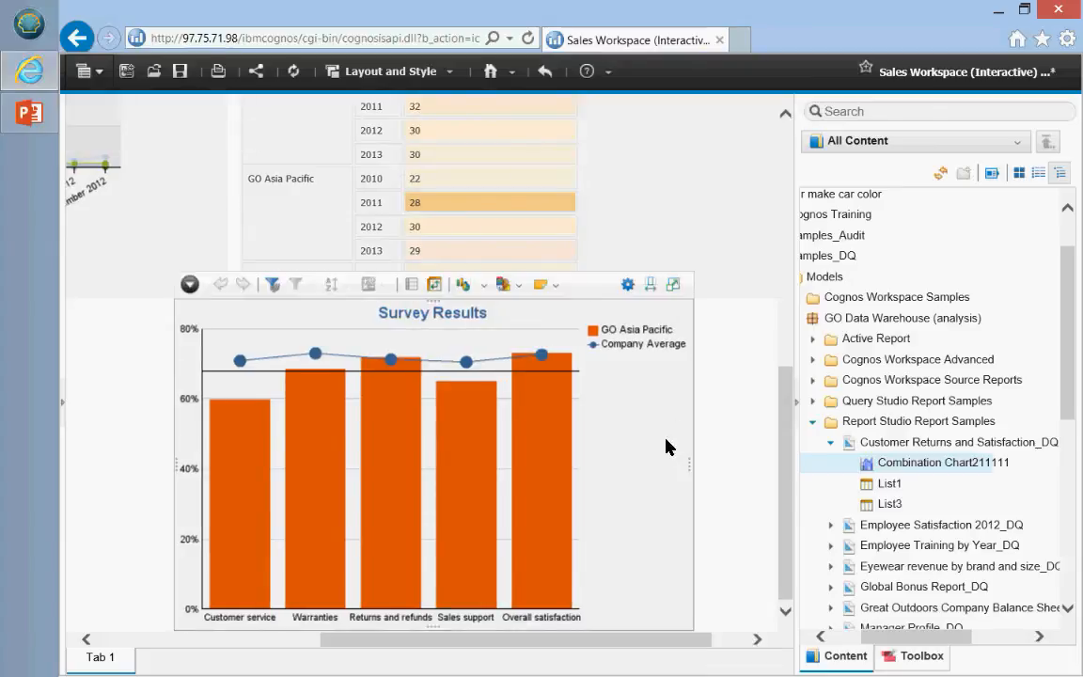
{"action": "left_click_drag", "start_coordinate": [587, 289], "coordinate": [504, 323]}
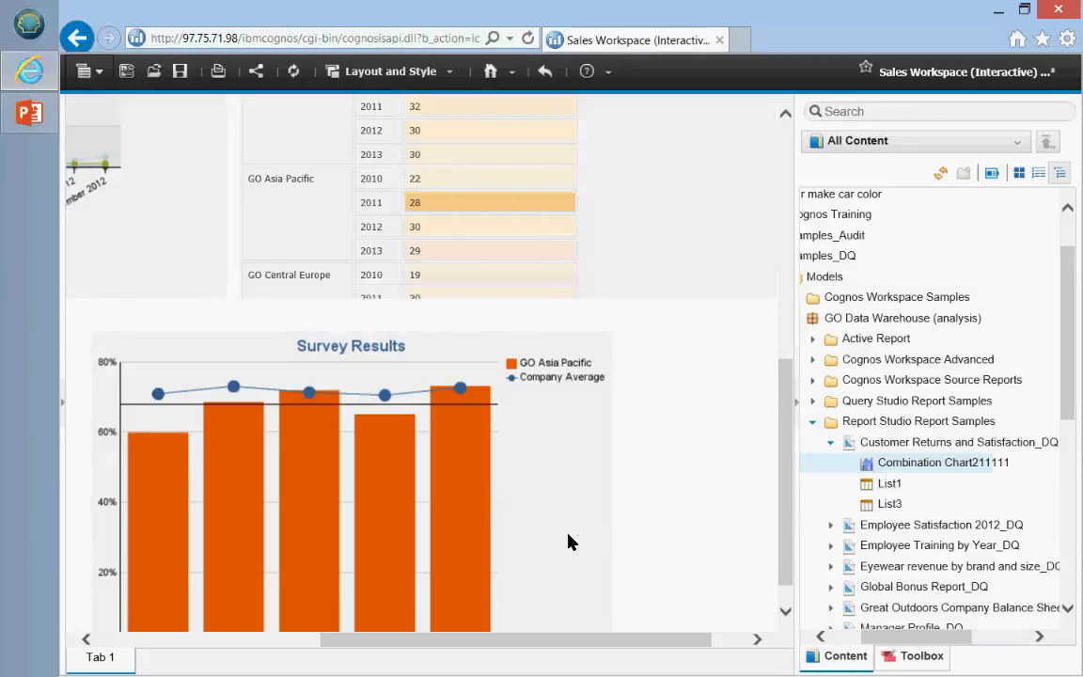
{"action": "scroll", "coordinate": [570, 541], "scroll_direction": "down", "scroll_amount": 1}
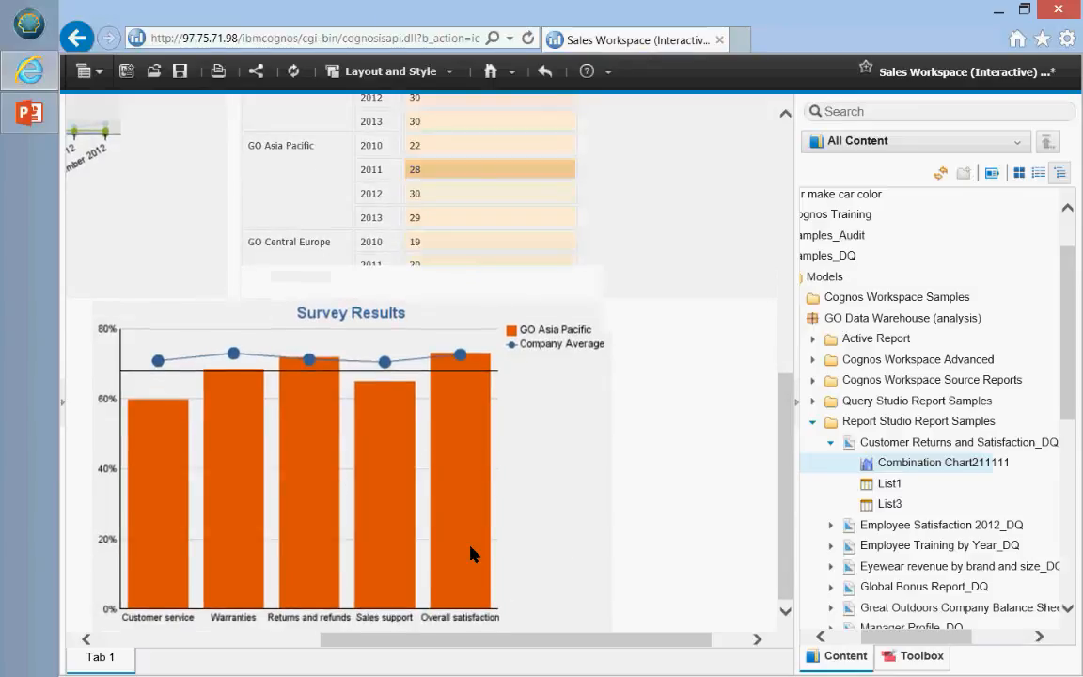
{"action": "mouse_move", "coordinate": [470, 555]}
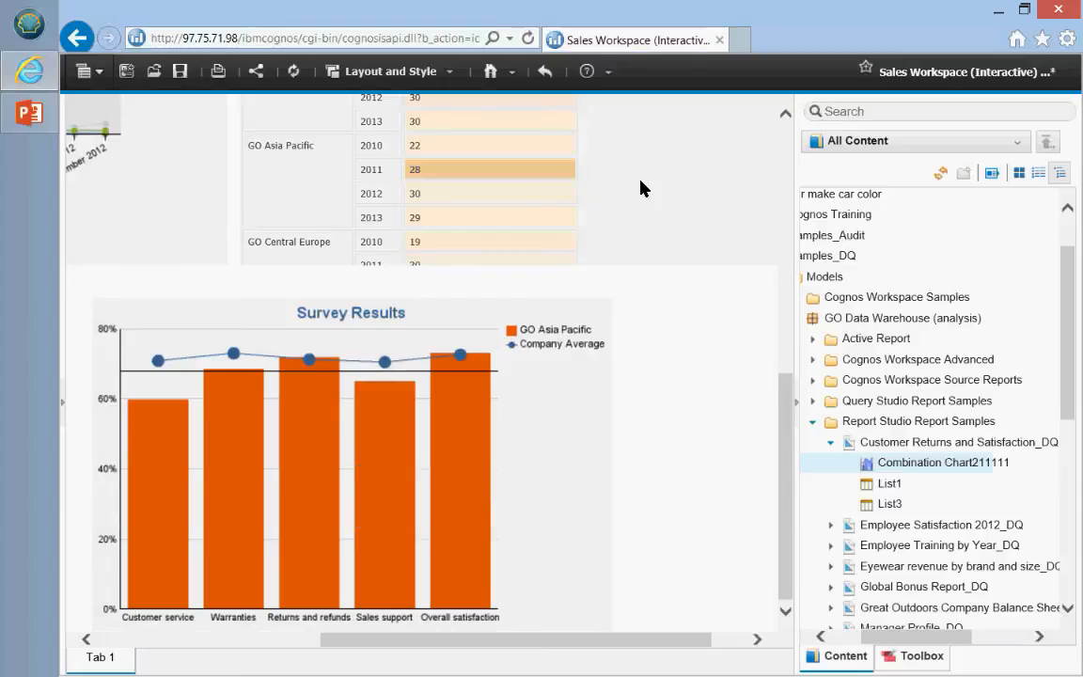
Step: Leave the unsaved workspace and browse via breadcrumbs to Public Folders > Samples_DQ
{"action": "left_click", "coordinate": [544, 72]}
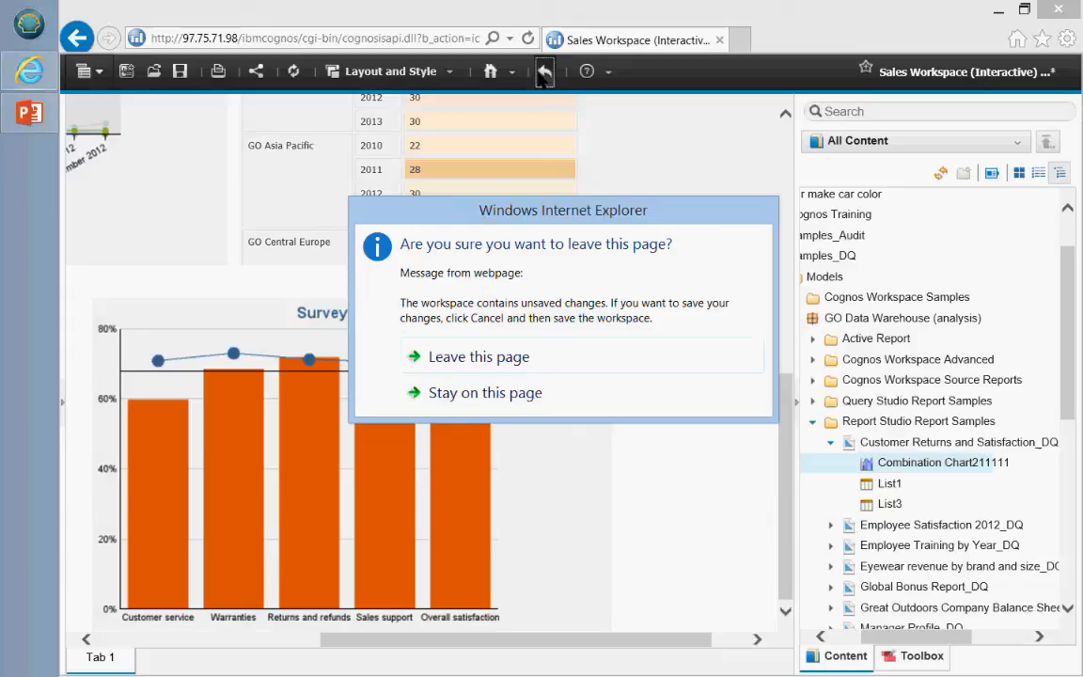
{"action": "left_click", "coordinate": [563, 356]}
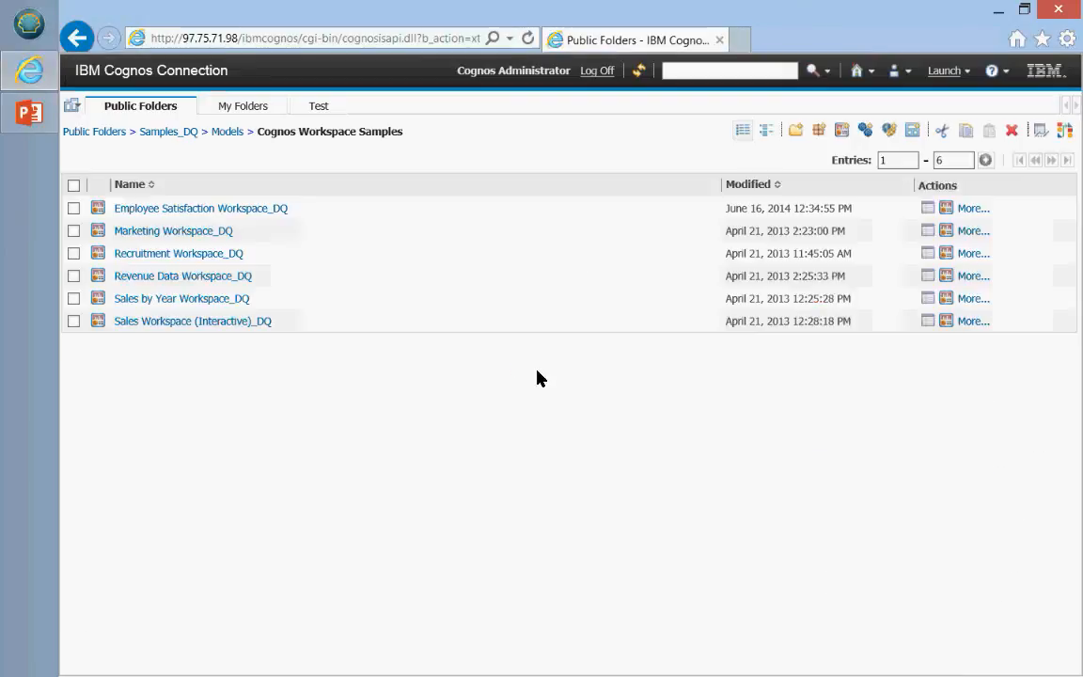
{"action": "left_click", "coordinate": [228, 133]}
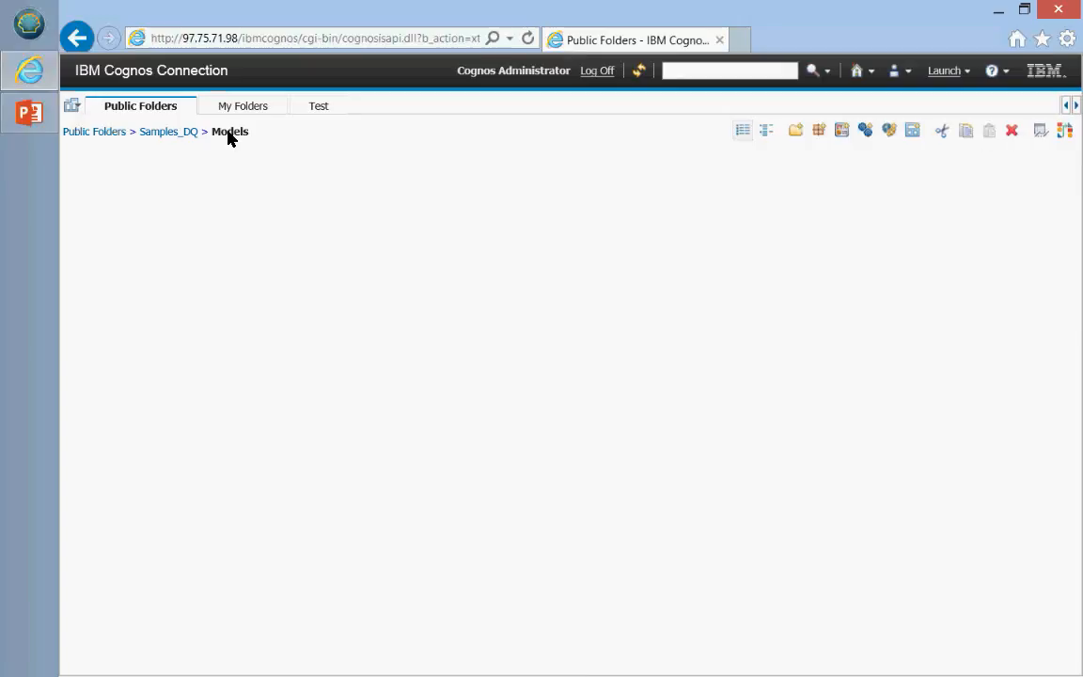
{"action": "left_click", "coordinate": [103, 136]}
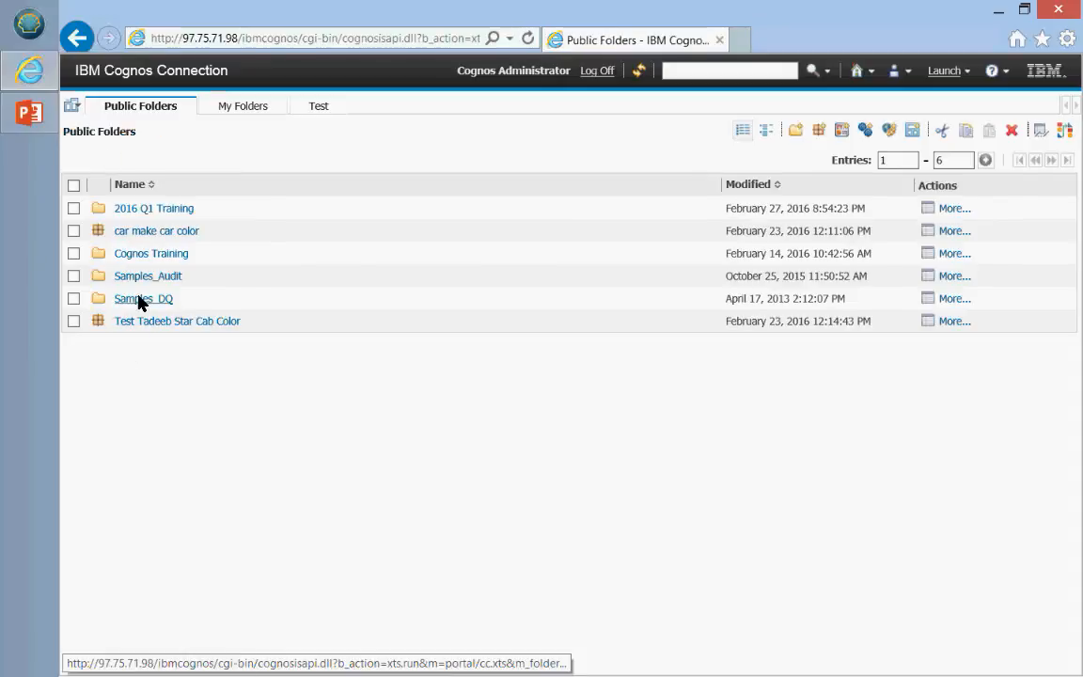
{"action": "left_click", "coordinate": [138, 299]}
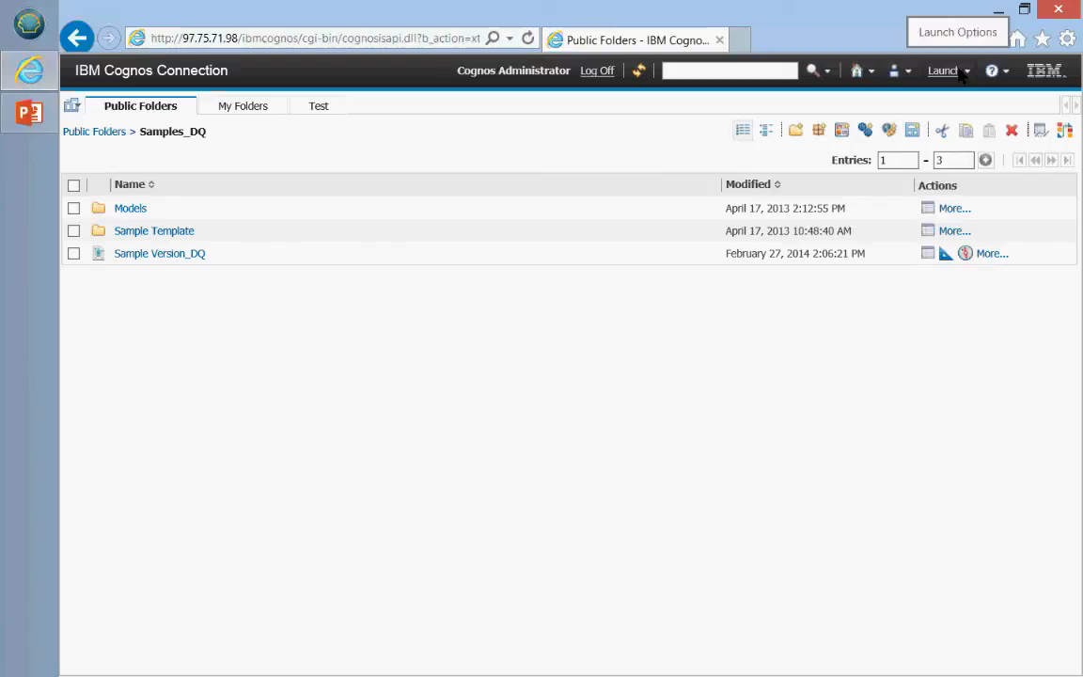
Step: Show the Launch menu listing the studios available to start
{"action": "left_click", "coordinate": [962, 75]}
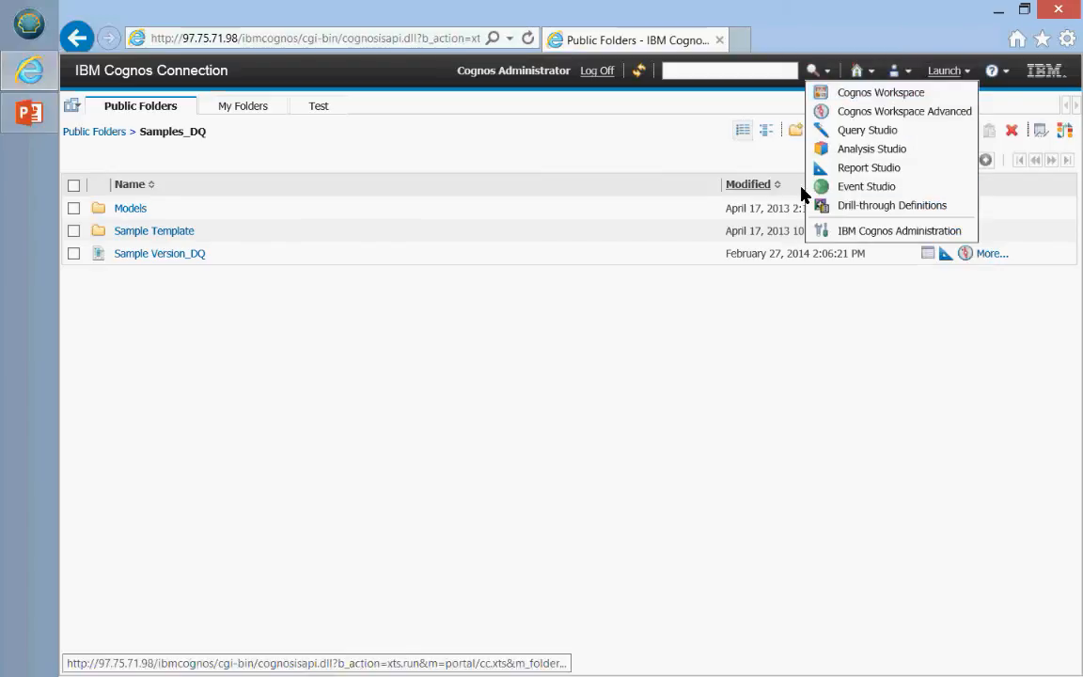
{"action": "left_click", "coordinate": [968, 73]}
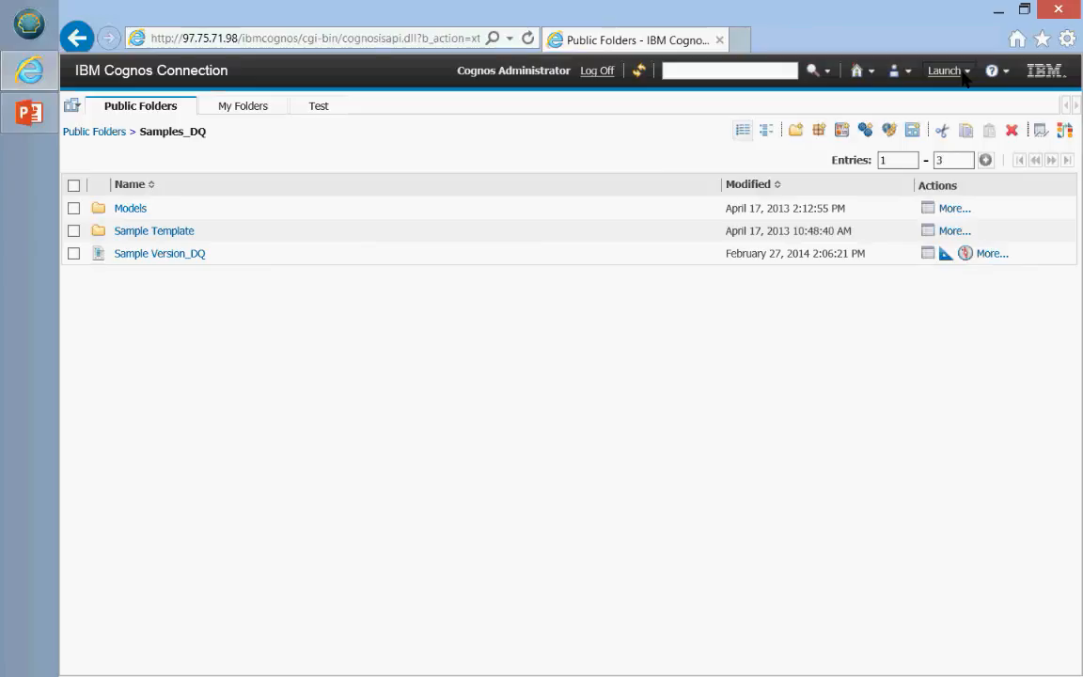
{"action": "left_click", "coordinate": [947, 74]}
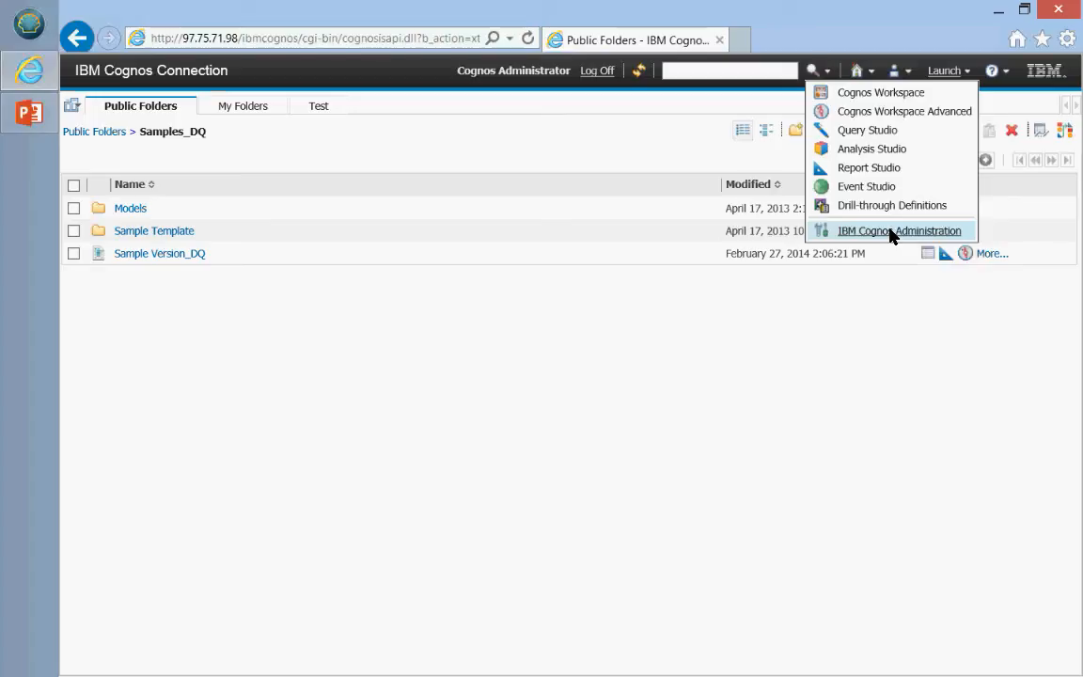
Step: Launch Report Studio from Cognos Connection using the GO Sales (query) package
{"action": "left_click", "coordinate": [872, 171]}
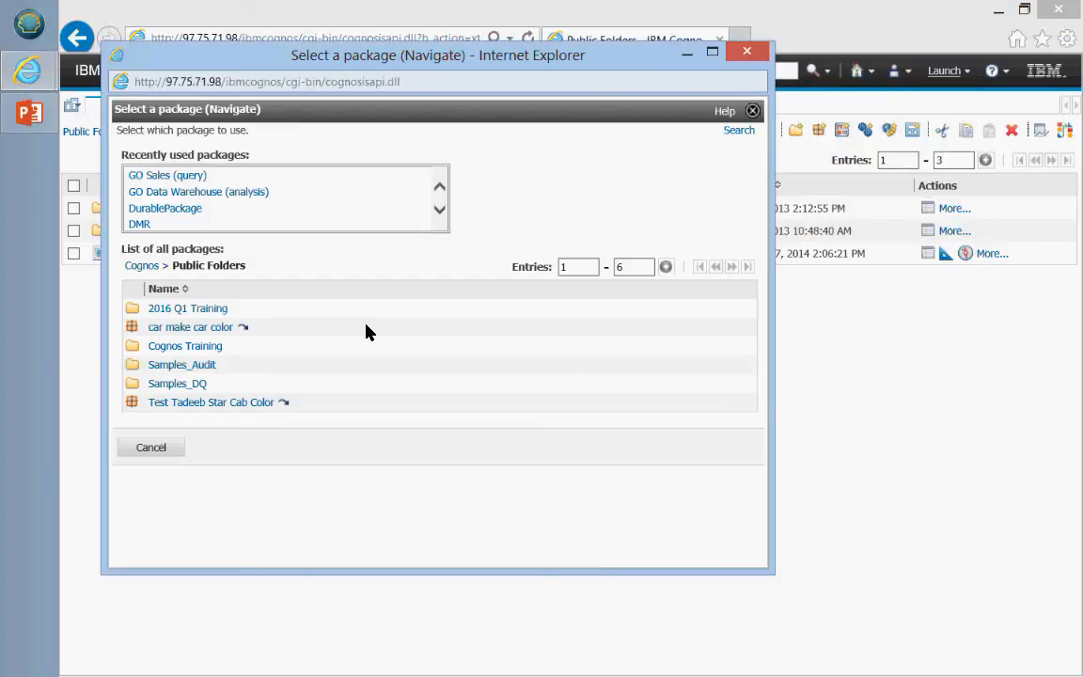
{"action": "left_click", "coordinate": [169, 176]}
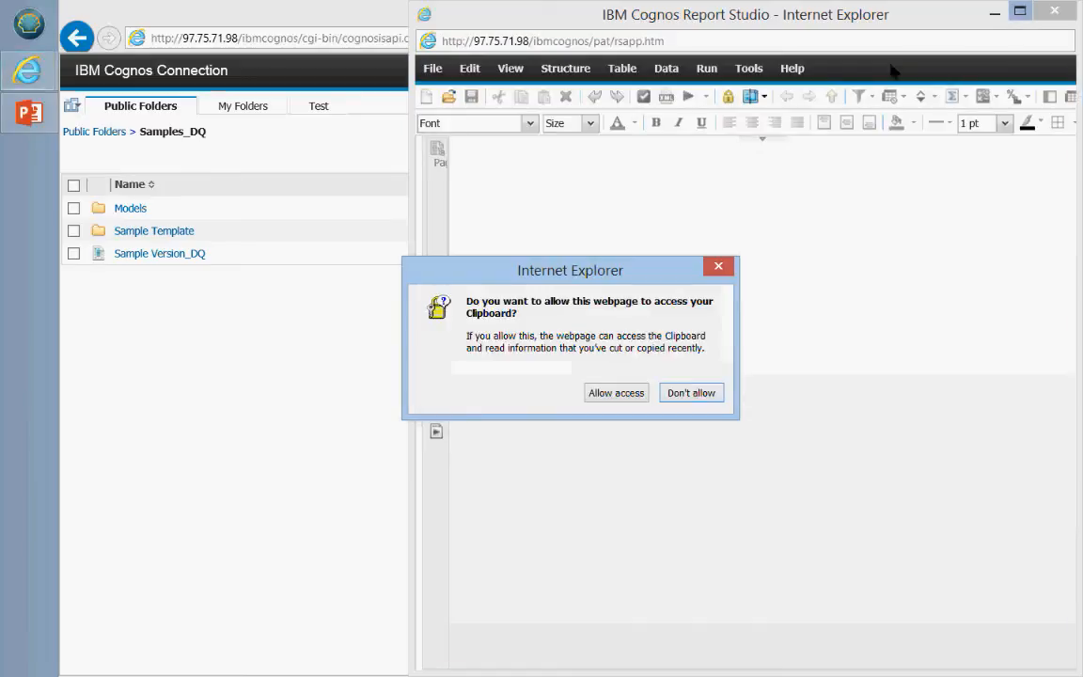
Step: Allow clipboard access, maximize the window, and create a new report from the List template
{"action": "left_click", "coordinate": [616, 393]}
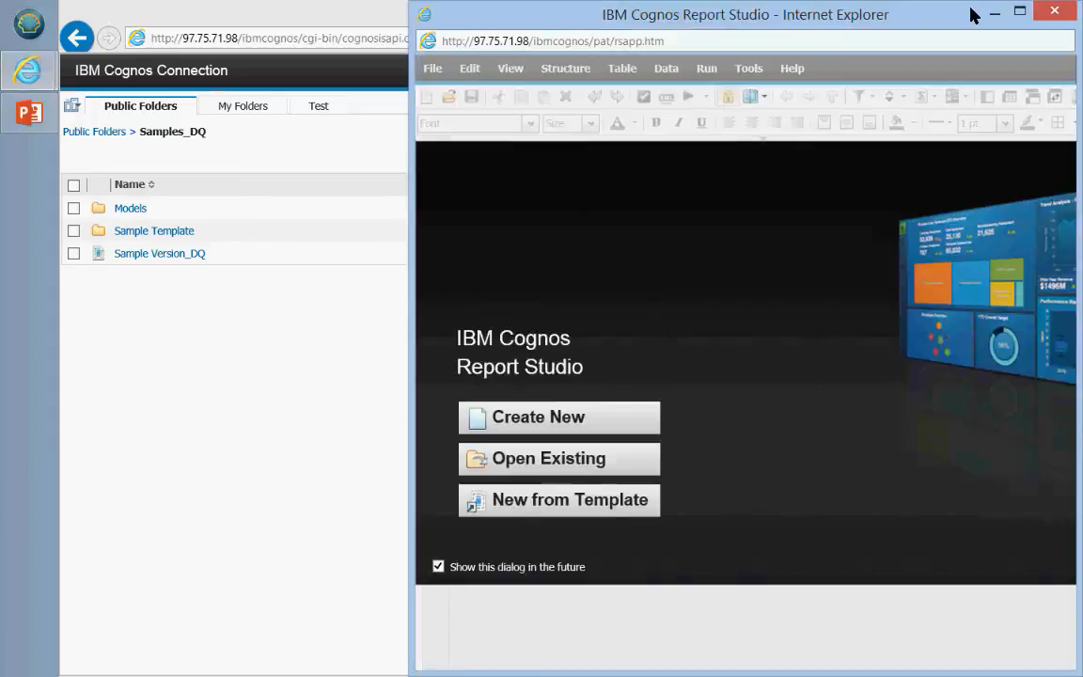
{"action": "left_click", "coordinate": [1019, 11]}
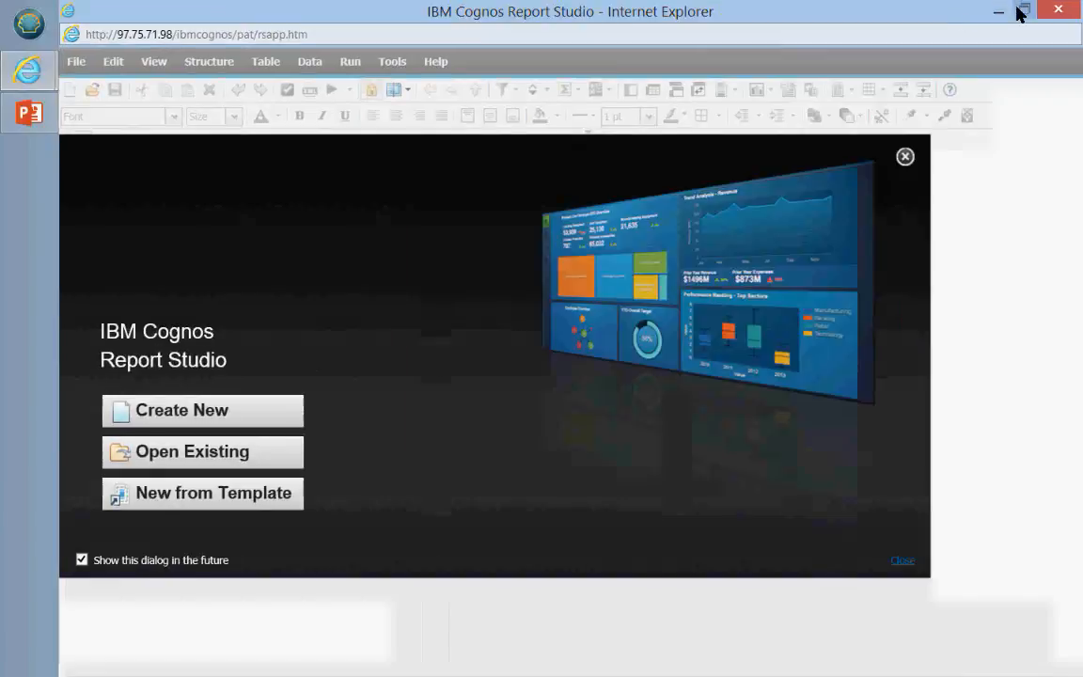
{"action": "left_click", "coordinate": [212, 416]}
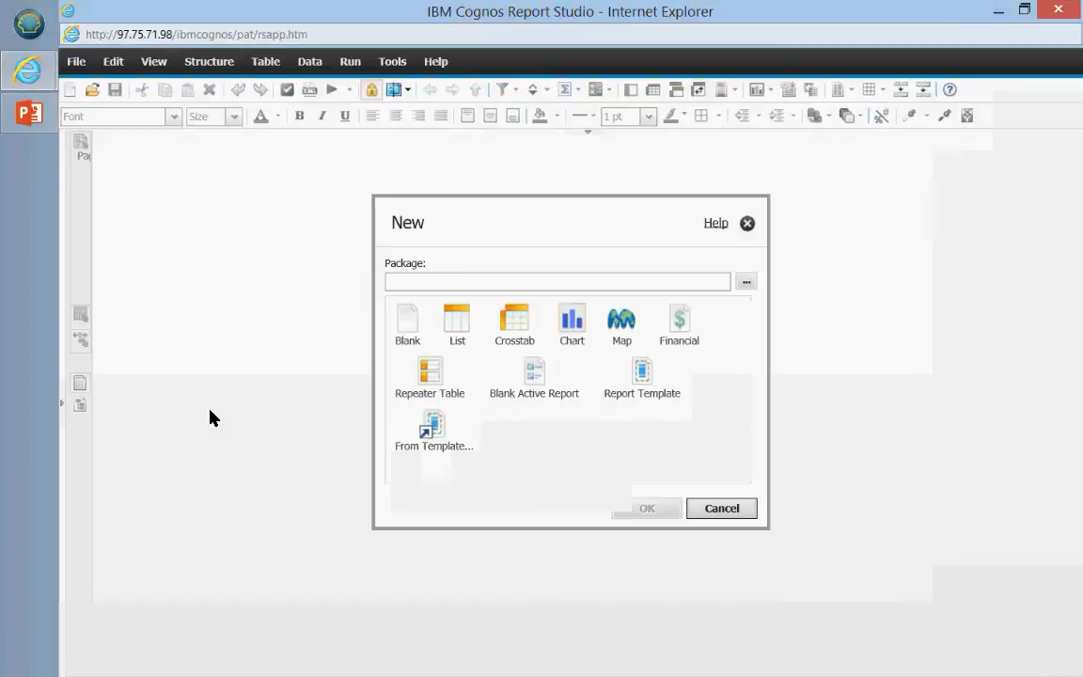
{"action": "left_click", "coordinate": [458, 325]}
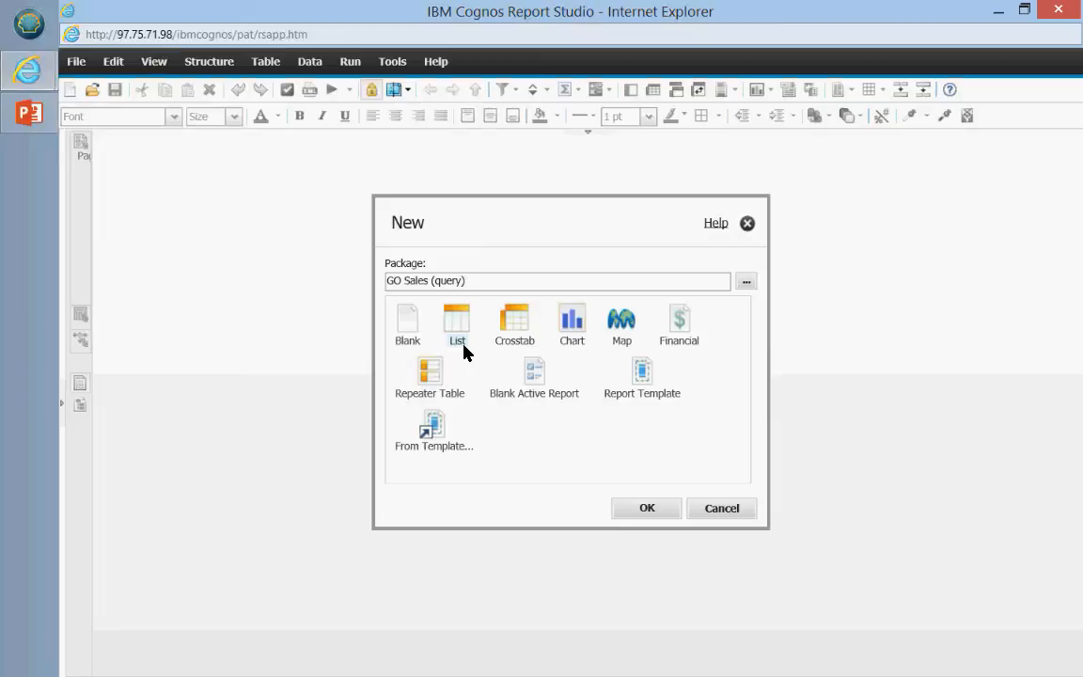
{"action": "left_click", "coordinate": [570, 324]}
{"action": "left_click", "coordinate": [455, 326]}
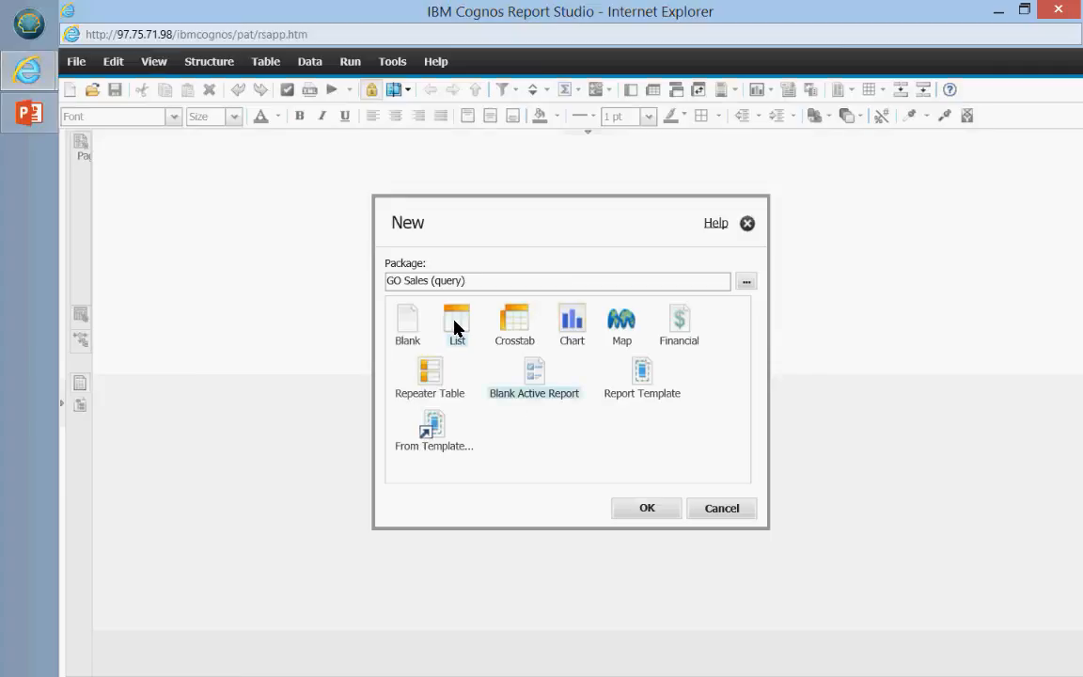
{"action": "left_click", "coordinate": [622, 507]}
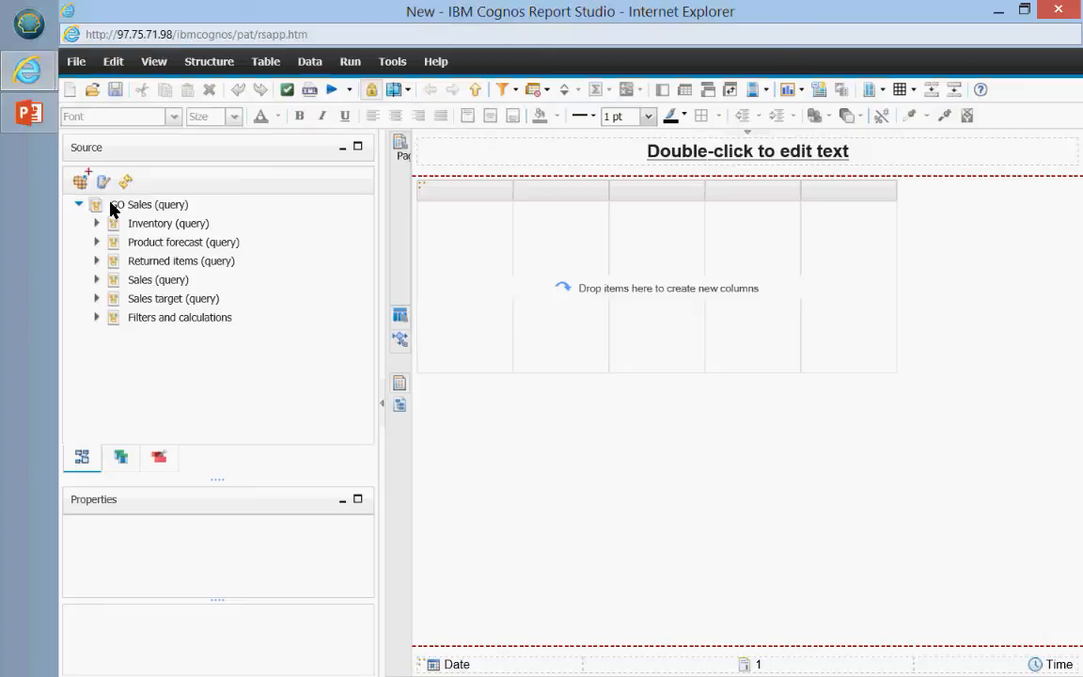
Step: Expand Sales (query) in the Source tree to list Sales, Margin, Branch, Order, Products, Retailers and Time
{"action": "mouse_move", "coordinate": [63, 138]}
{"action": "left_mouse_down"}
{"action": "mouse_move", "coordinate": [358, 151]}
{"action": "mouse_move", "coordinate": [379, 475]}
{"action": "mouse_move", "coordinate": [59, 483]}
{"action": "mouse_move", "coordinate": [48, 394]}
{"action": "mouse_move", "coordinate": [56, 132]}
{"action": "left_mouse_up"}
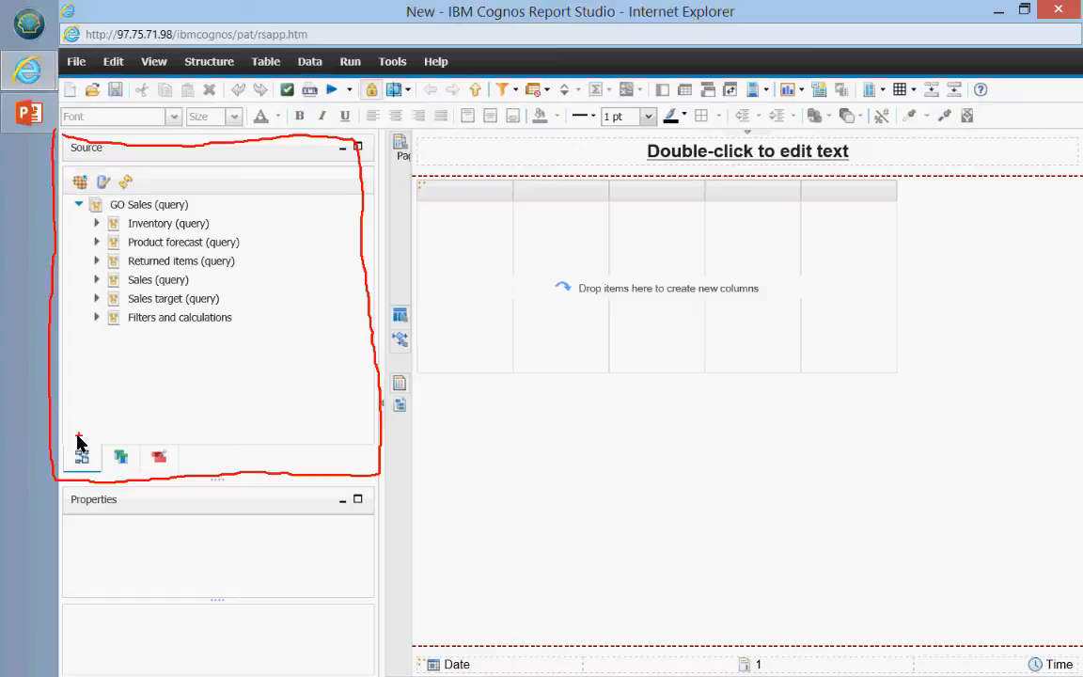
{"action": "mouse_move", "coordinate": [84, 440]}
{"action": "left_mouse_down"}
{"action": "mouse_move", "coordinate": [63, 452]}
{"action": "mouse_move", "coordinate": [91, 453]}
{"action": "left_mouse_up"}
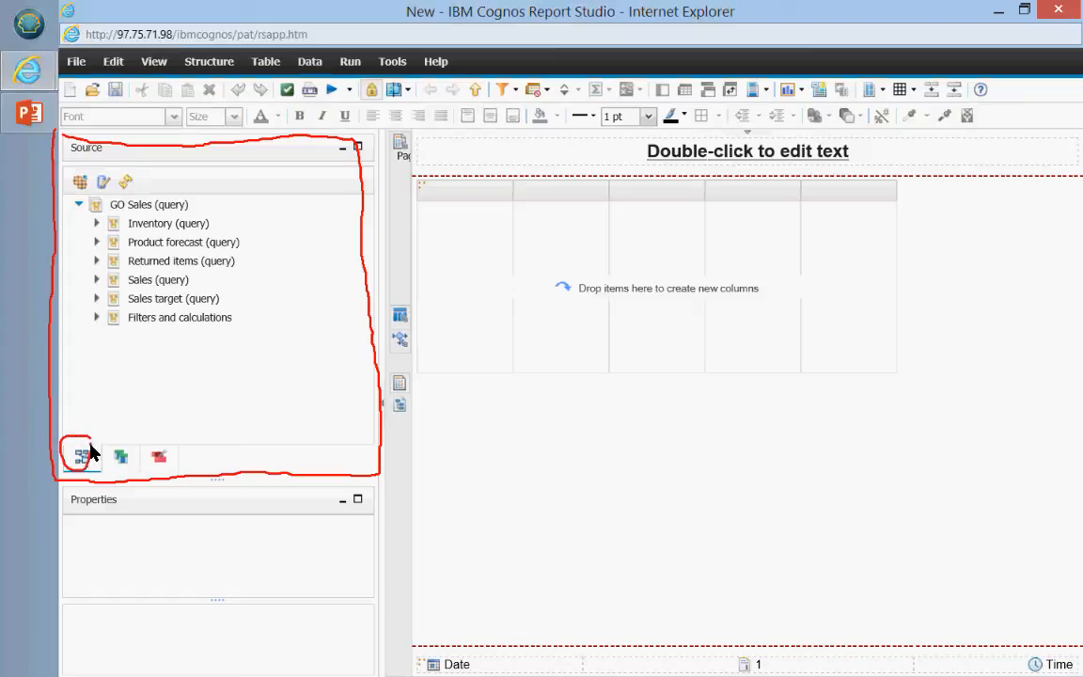
{"action": "key", "text": "Escape"}
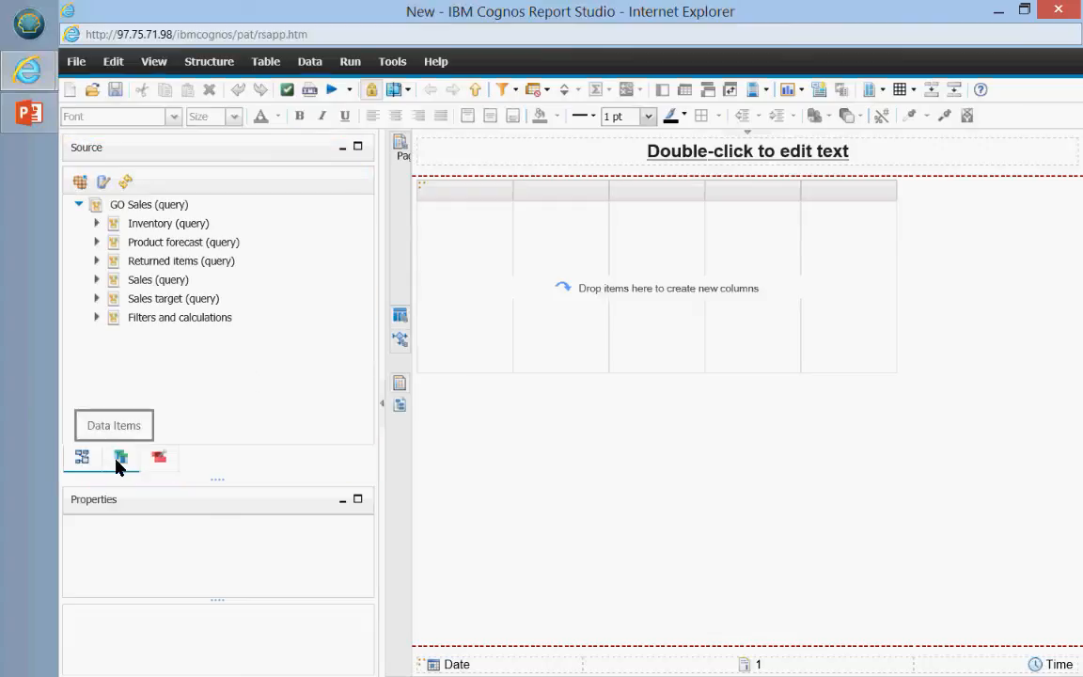
{"action": "left_click", "coordinate": [120, 457]}
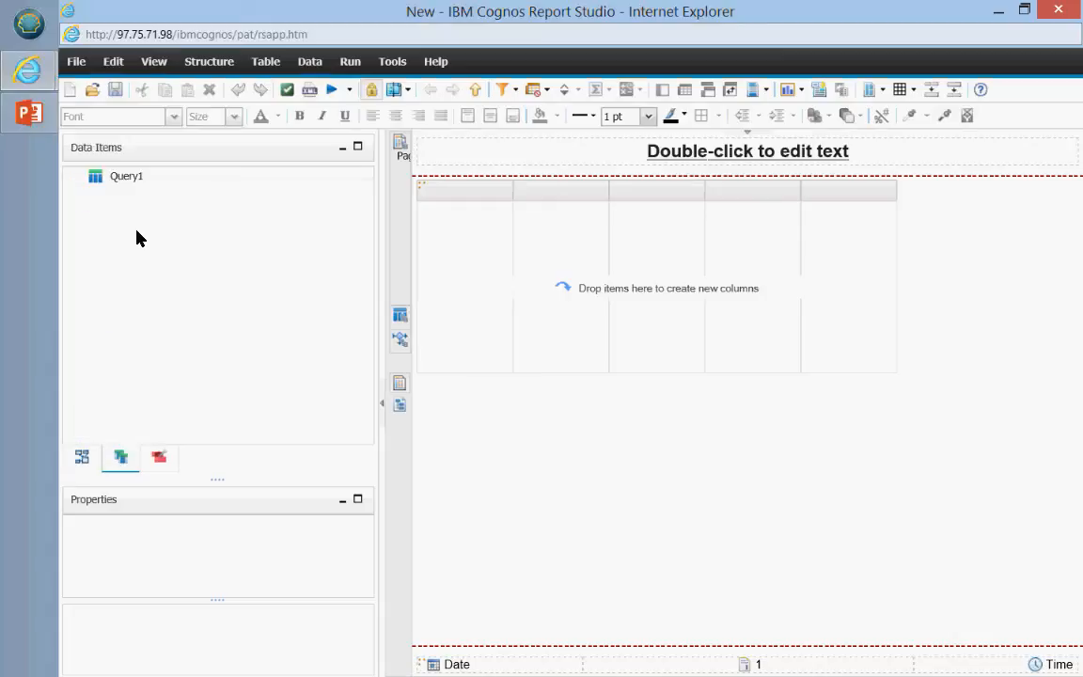
{"action": "left_click", "coordinate": [82, 458]}
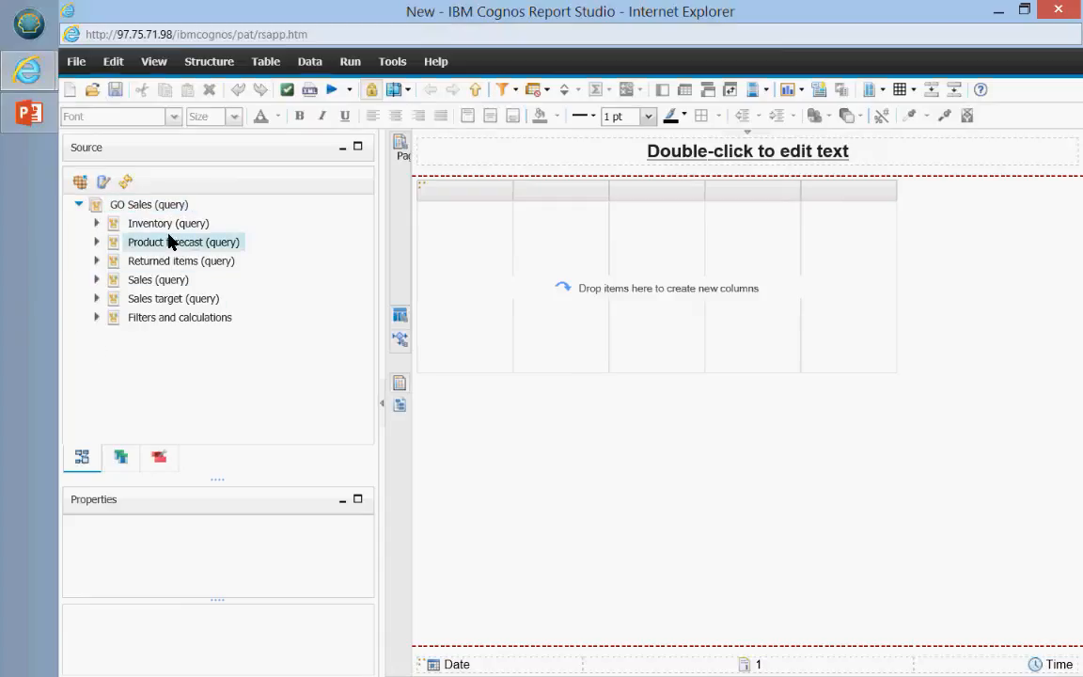
{"action": "left_click", "coordinate": [96, 279]}
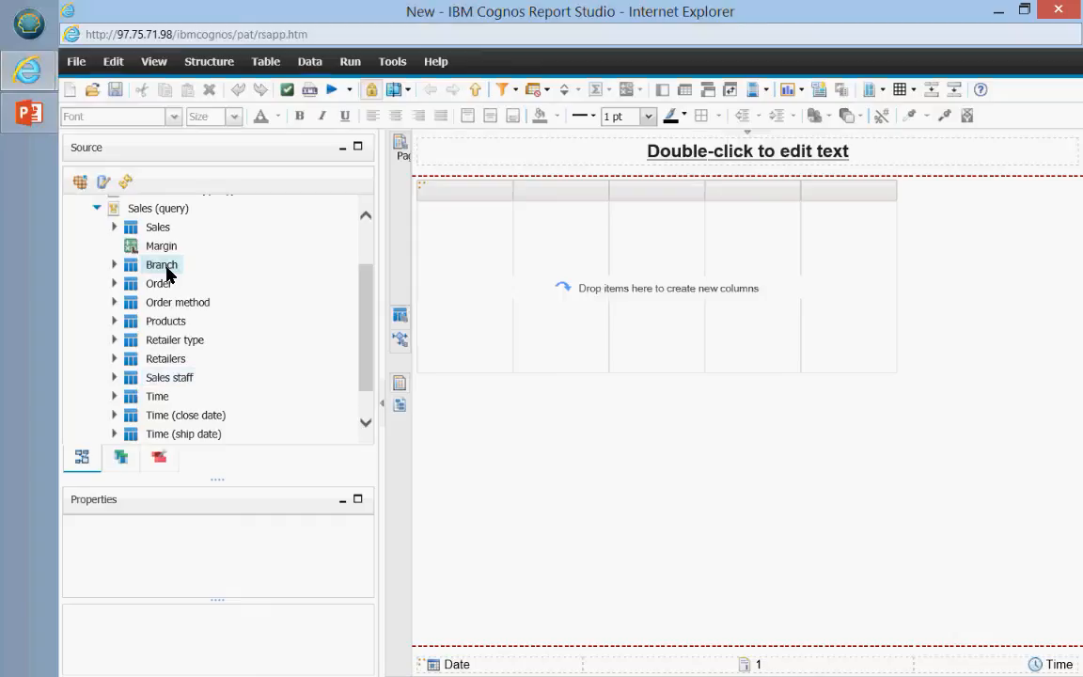
{"action": "left_click", "coordinate": [114, 226]}
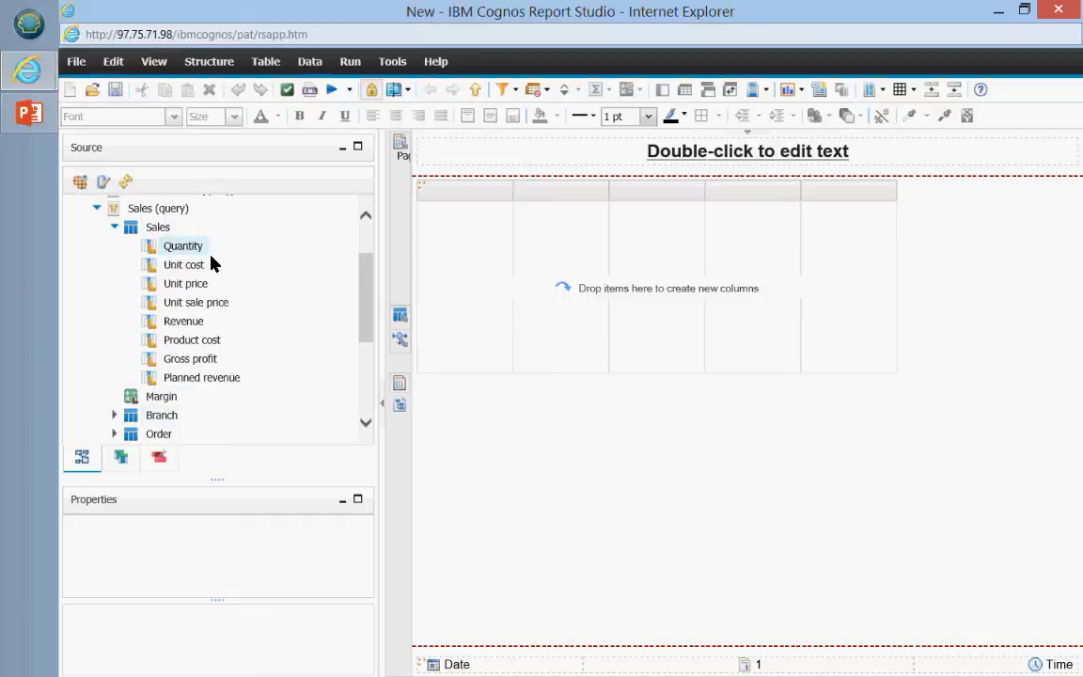
{"action": "left_click", "coordinate": [188, 322]}
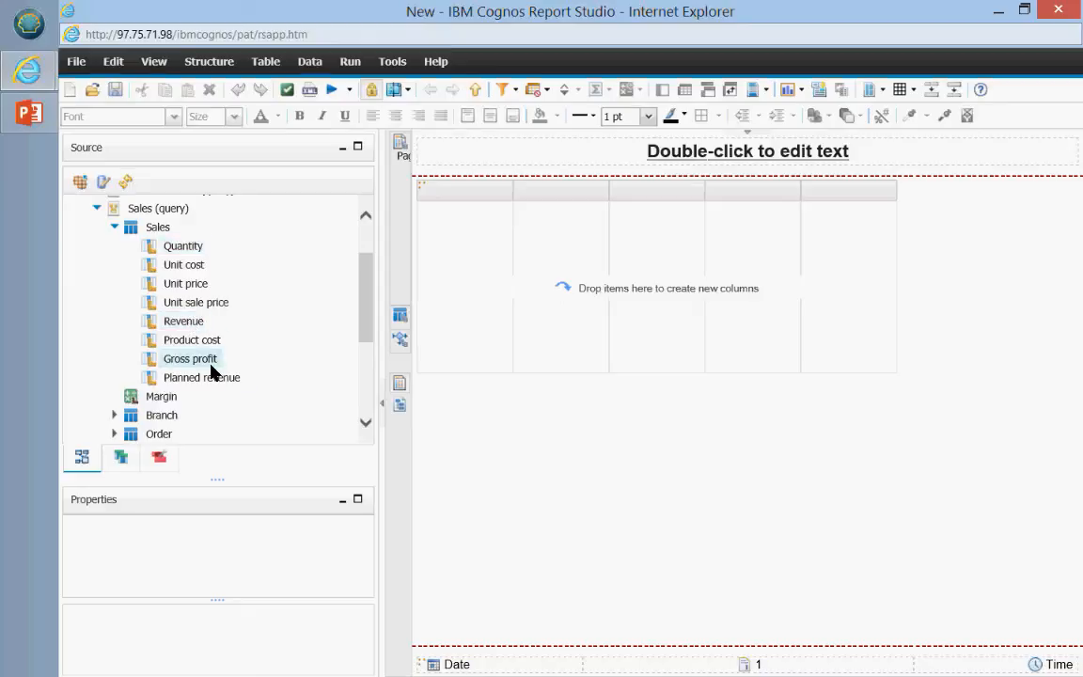
{"action": "left_click", "coordinate": [114, 227]}
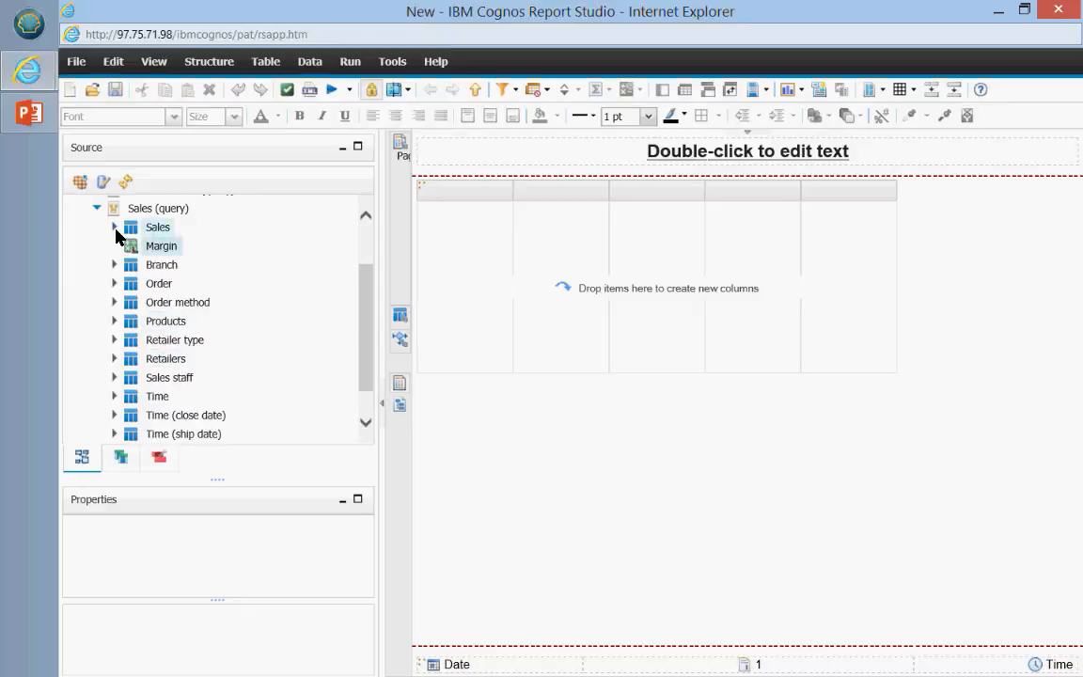
{"action": "left_click", "coordinate": [97, 208]}
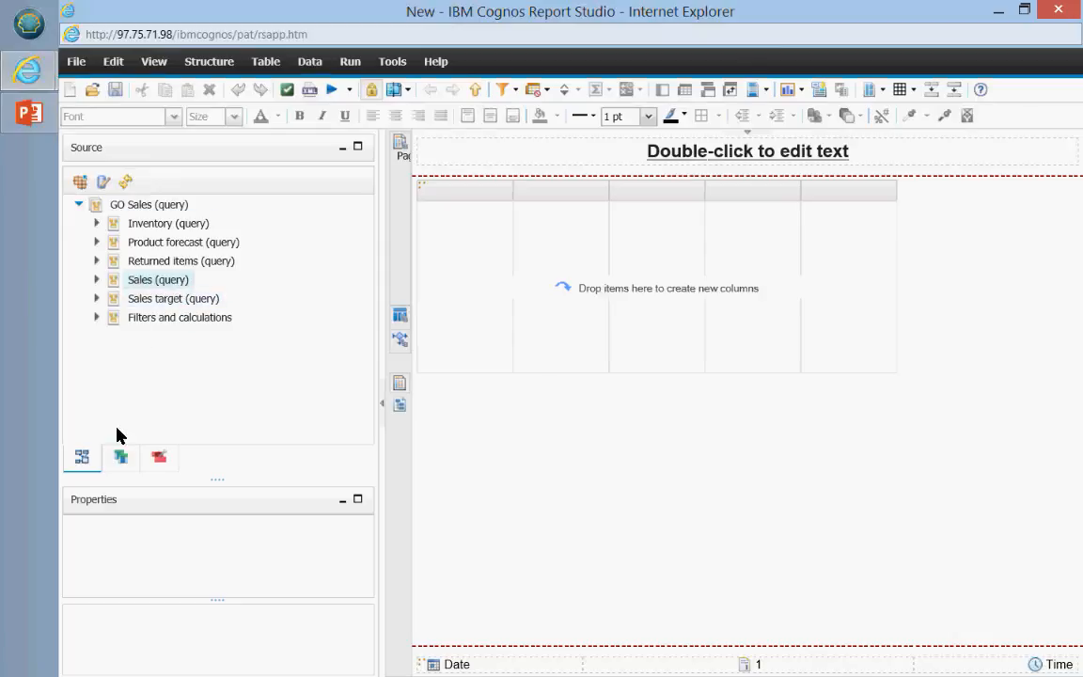
{"action": "left_click", "coordinate": [119, 456]}
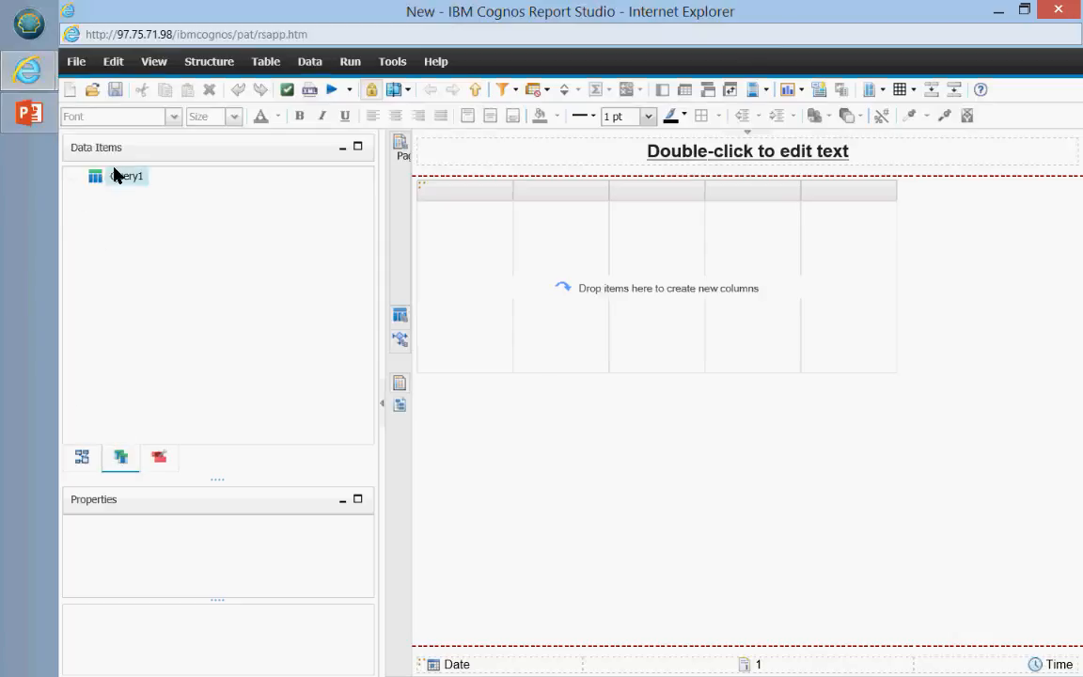
{"action": "left_click", "coordinate": [161, 460]}
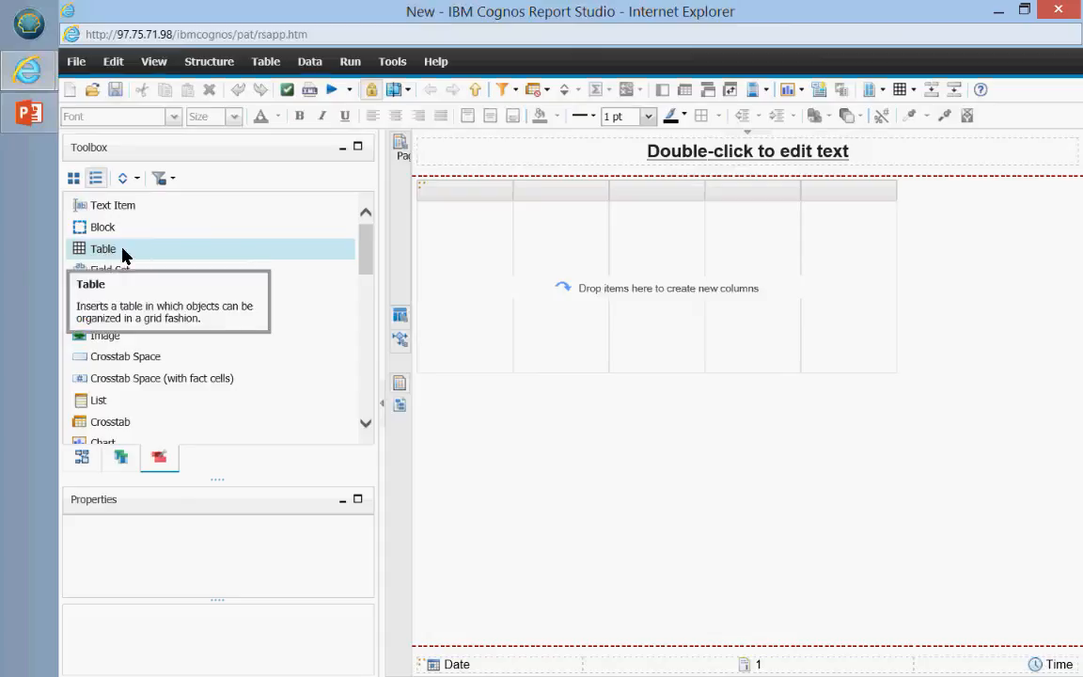
{"action": "left_click", "coordinate": [83, 457]}
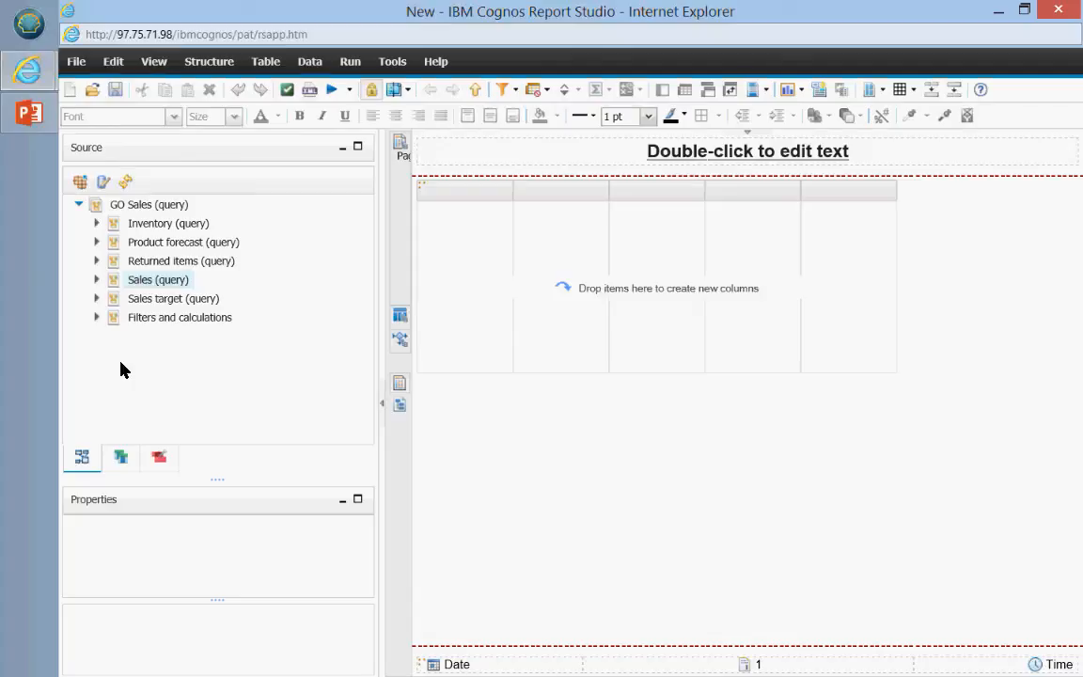
{"action": "left_click", "coordinate": [96, 279]}
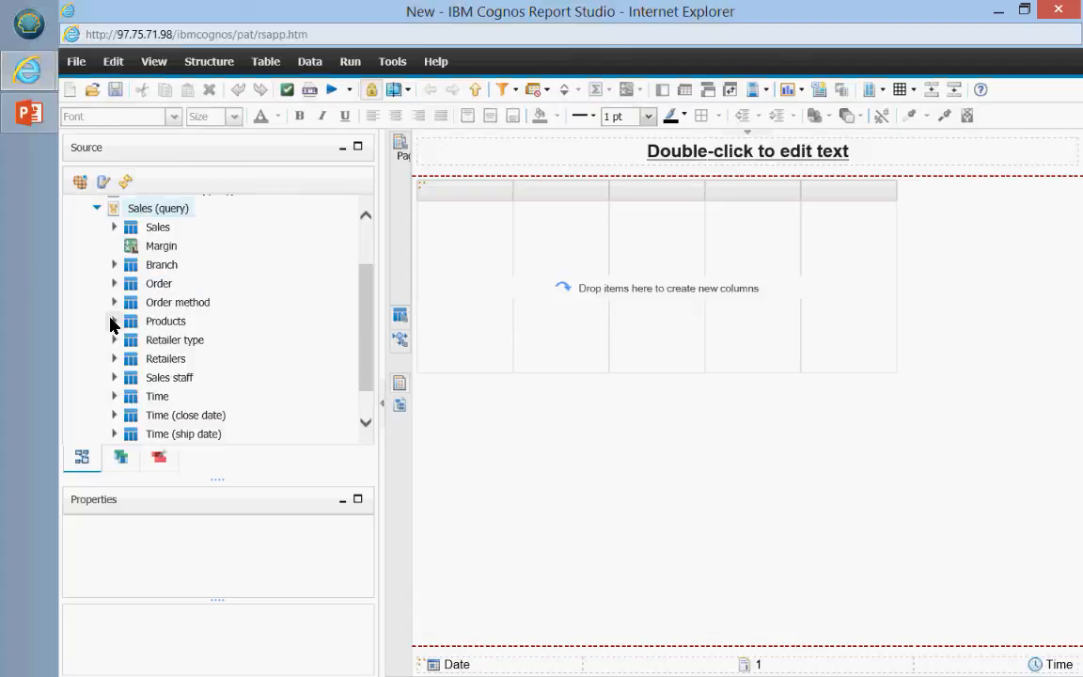
{"action": "left_click", "coordinate": [113, 321]}
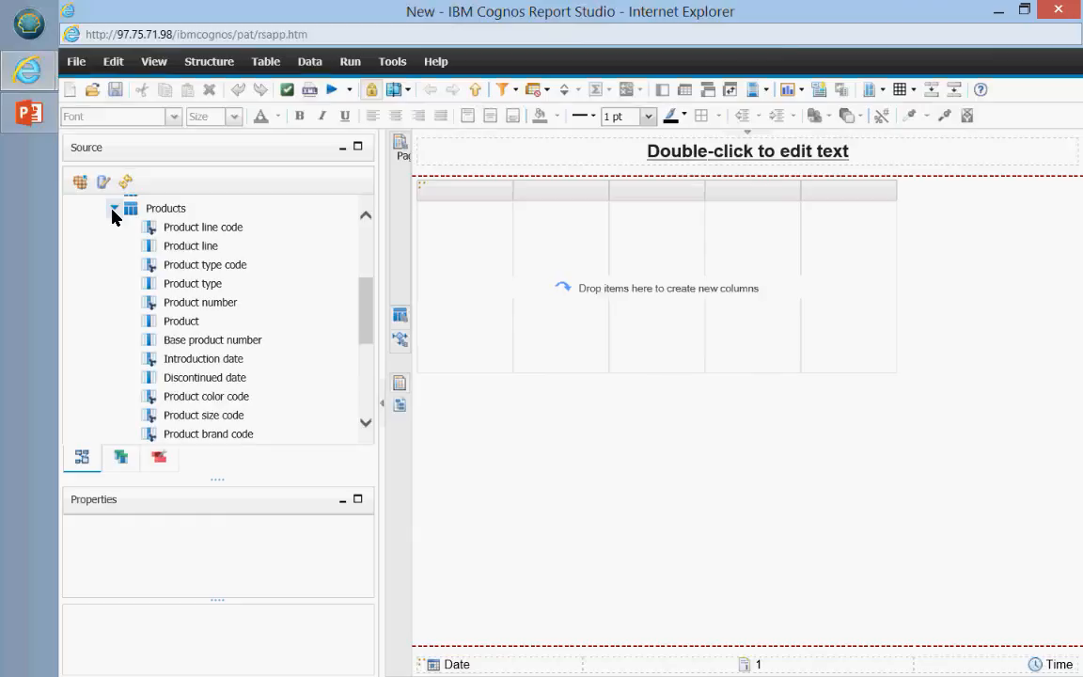
{"action": "left_click", "coordinate": [114, 209]}
{"action": "scroll", "coordinate": [100, 302], "scroll_direction": "up", "scroll_amount": 3}
{"action": "left_click", "coordinate": [95, 279]}
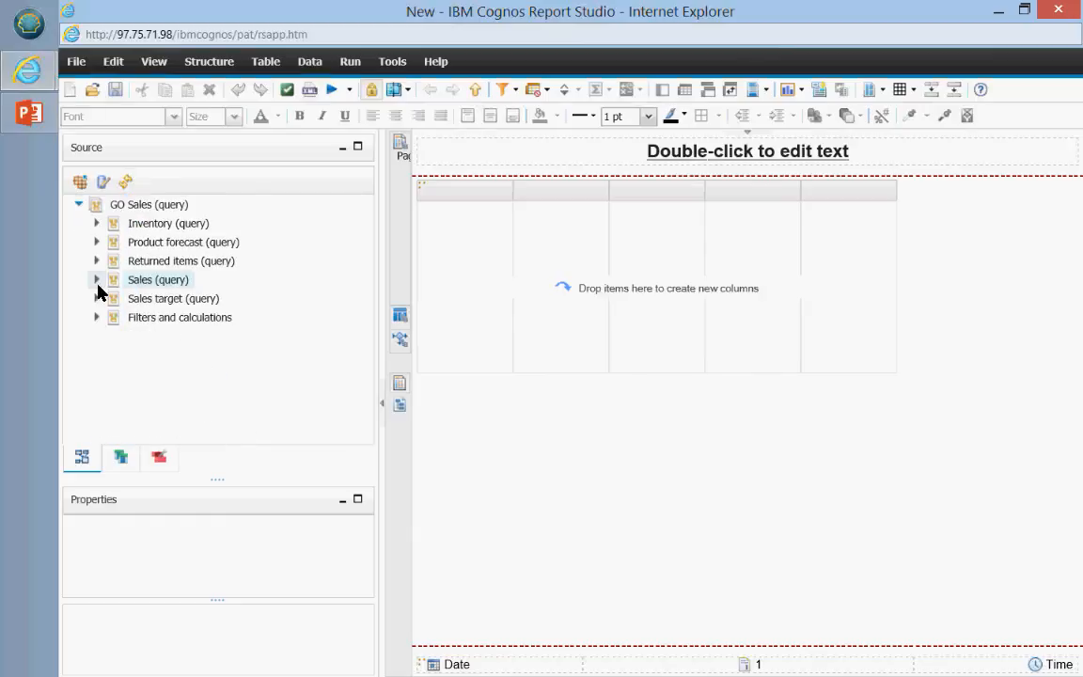
{"action": "left_click", "coordinate": [97, 281]}
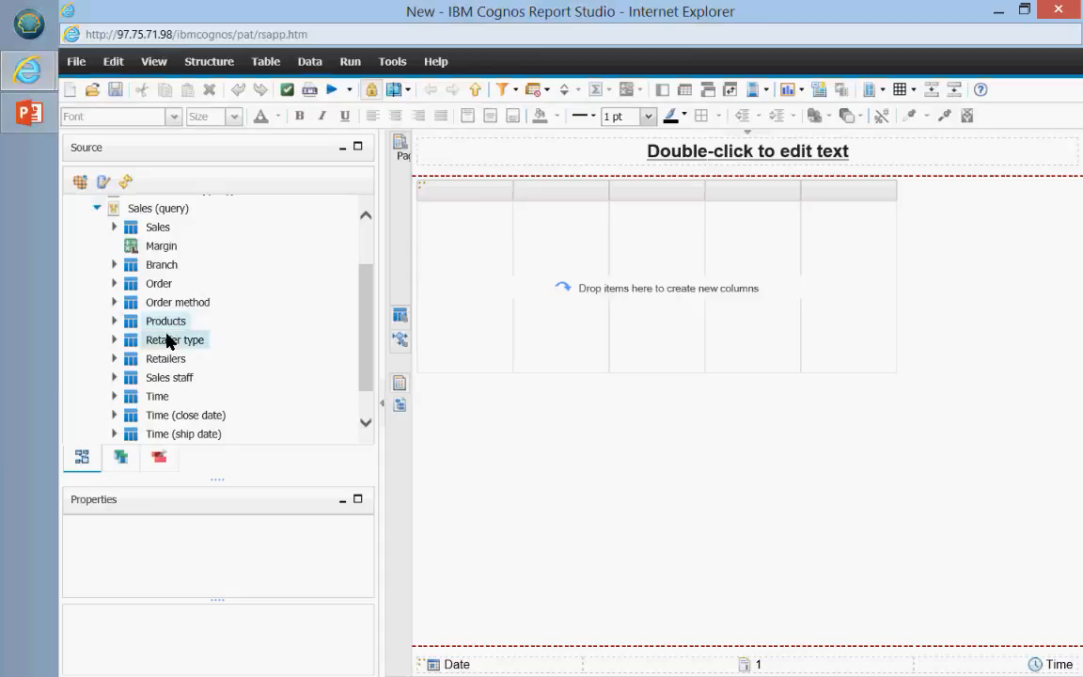
{"action": "scroll", "coordinate": [176, 347], "scroll_direction": "up", "scroll_amount": 2}
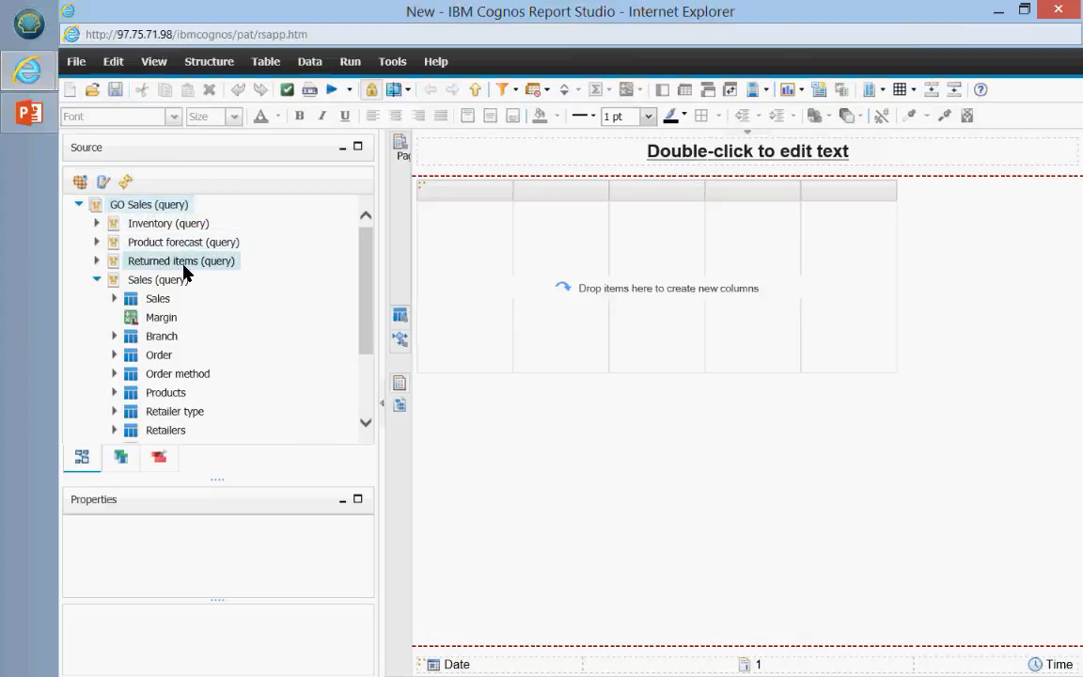
{"action": "left_click", "coordinate": [150, 280]}
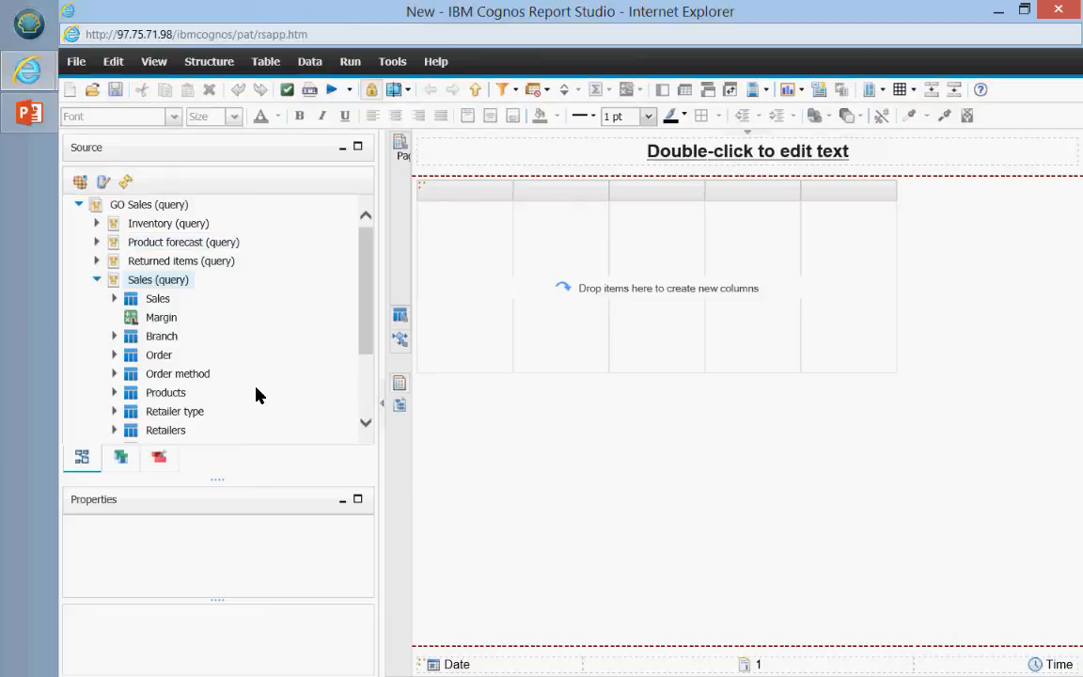
Step: Expand Products and add Product line and Product type as the list's first two columns
{"action": "left_click", "coordinate": [115, 392]}
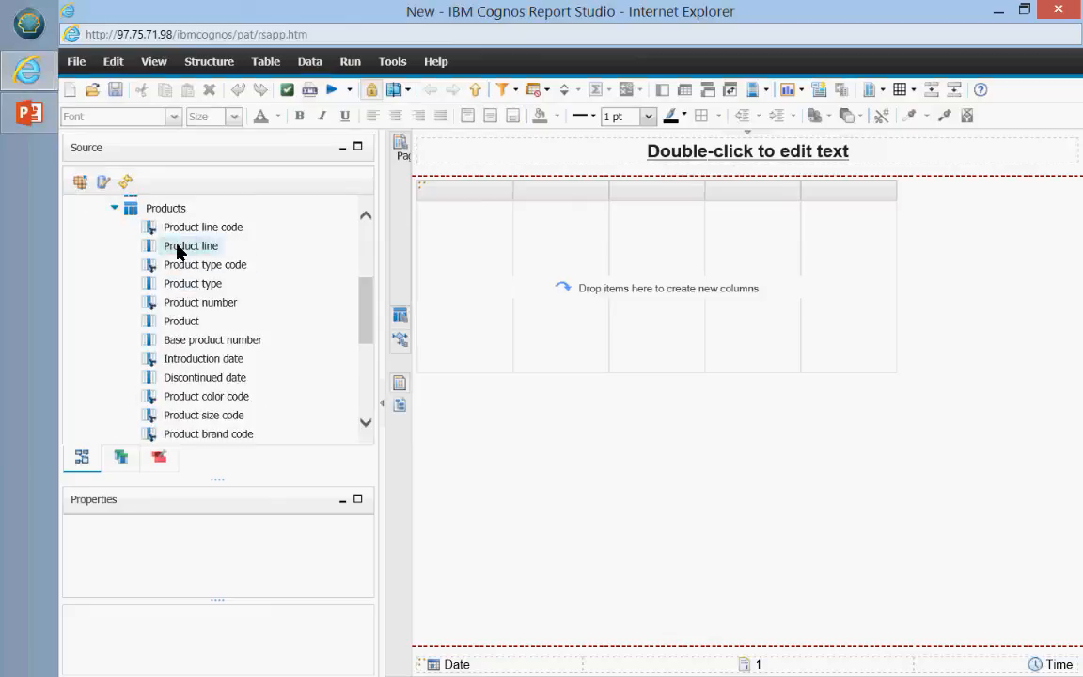
{"action": "left_click_drag", "start_coordinate": [179, 249], "coordinate": [574, 268]}
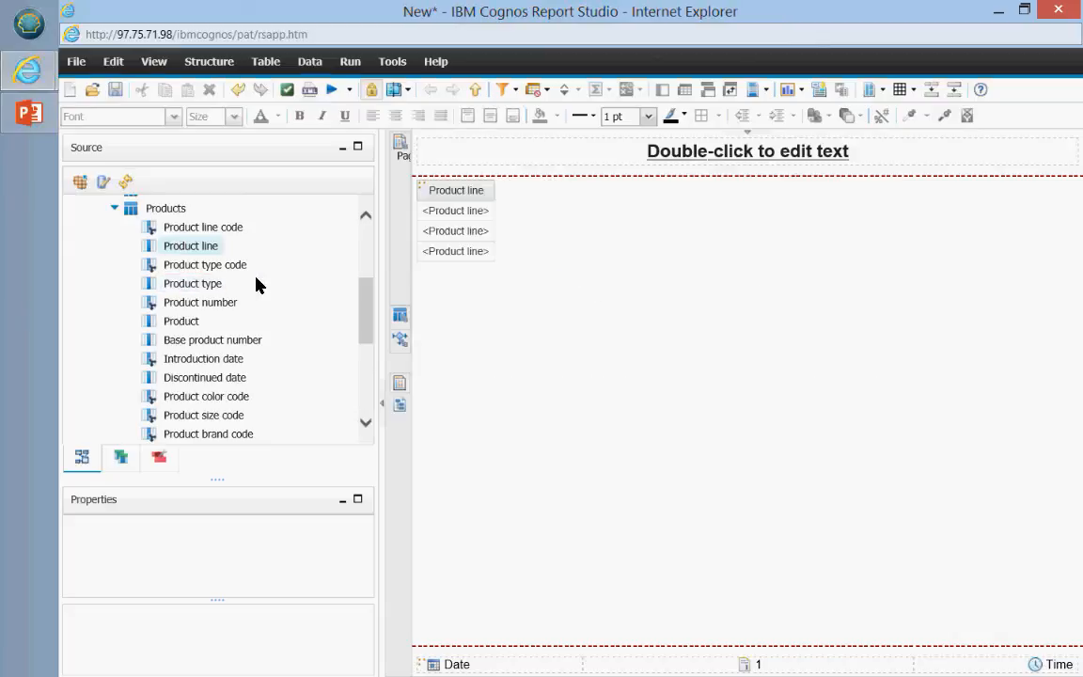
{"action": "left_click", "coordinate": [181, 285]}
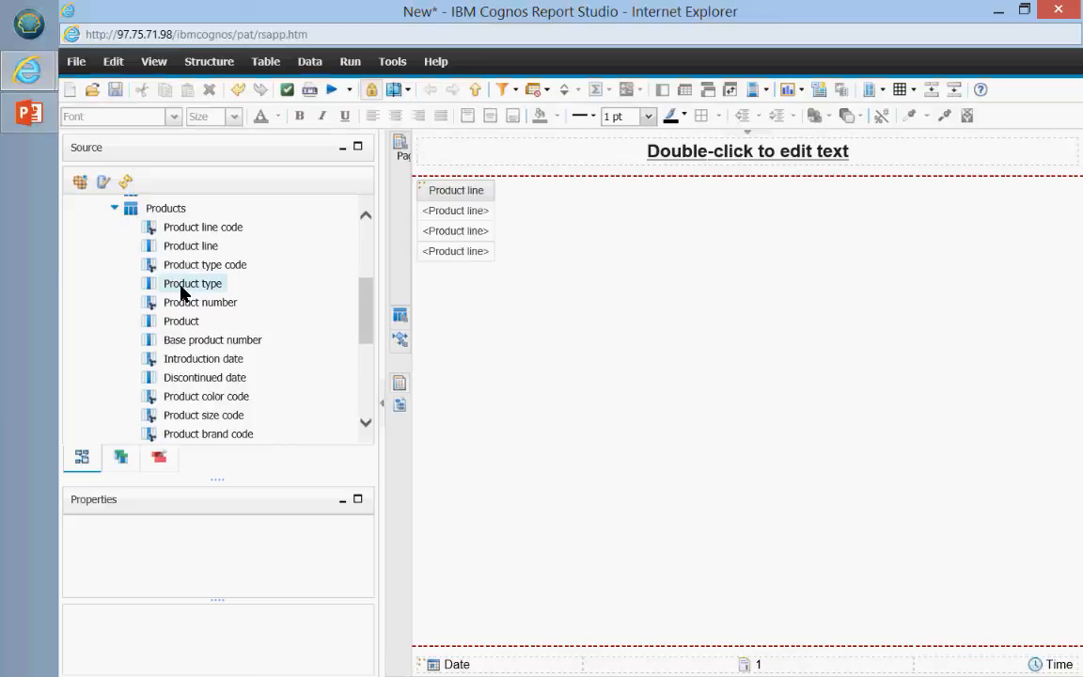
{"action": "left_click_drag", "start_coordinate": [181, 291], "coordinate": [472, 242]}
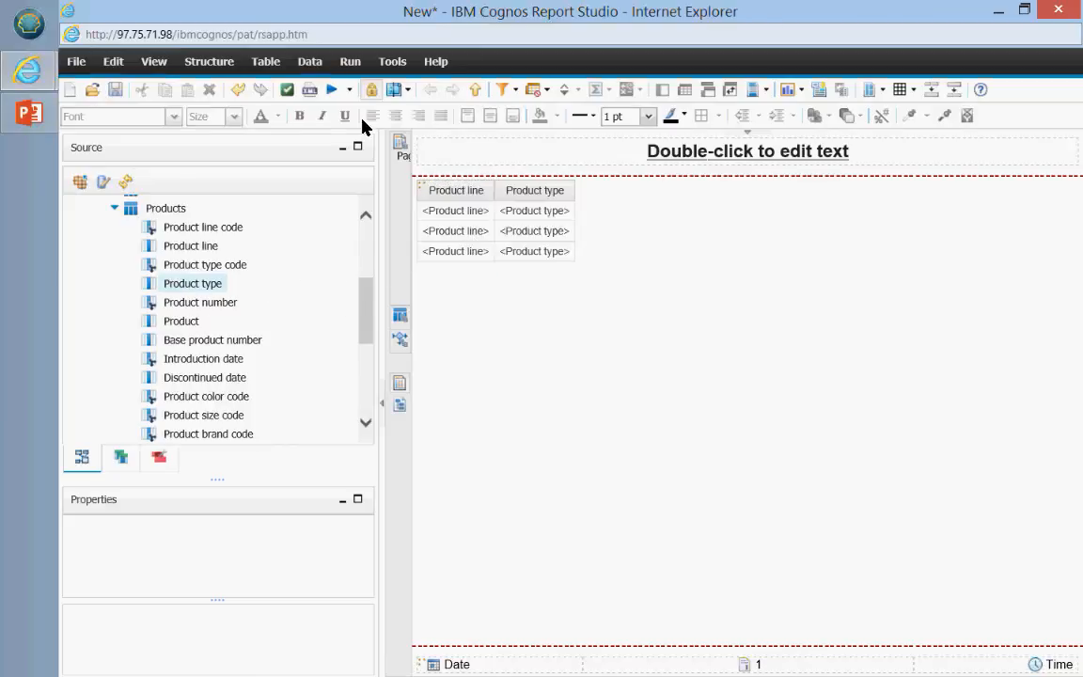
{"action": "left_click", "coordinate": [331, 89]}
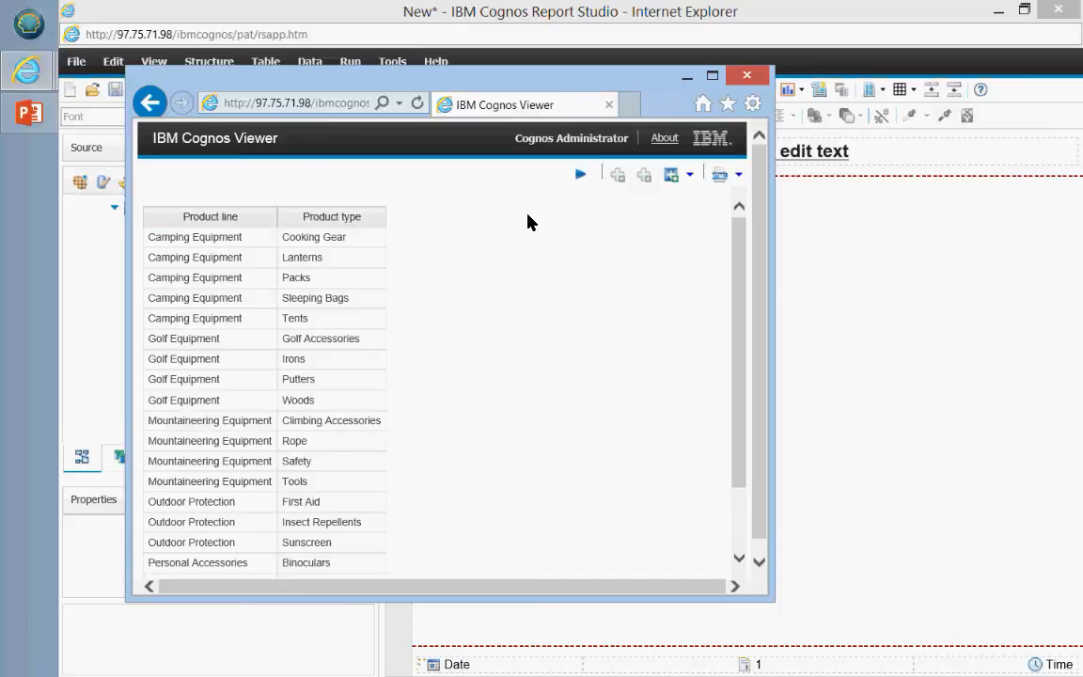
{"action": "left_click", "coordinate": [747, 76]}
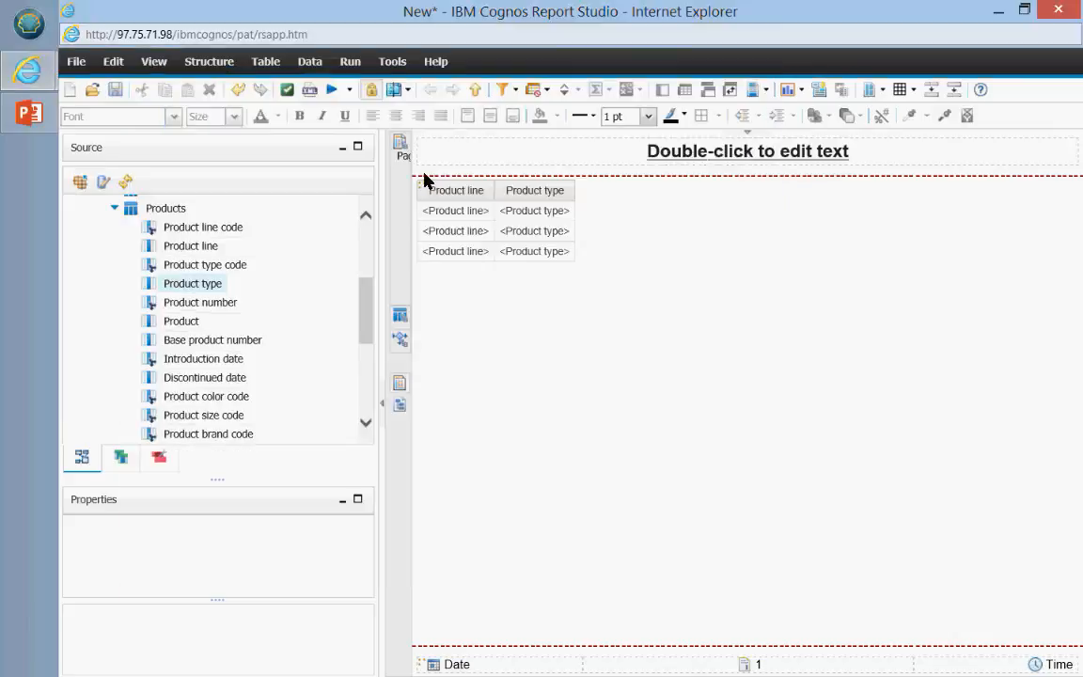
{"action": "left_click", "coordinate": [116, 209]}
{"action": "scroll", "coordinate": [193, 362], "scroll_direction": "up", "scroll_amount": 3}
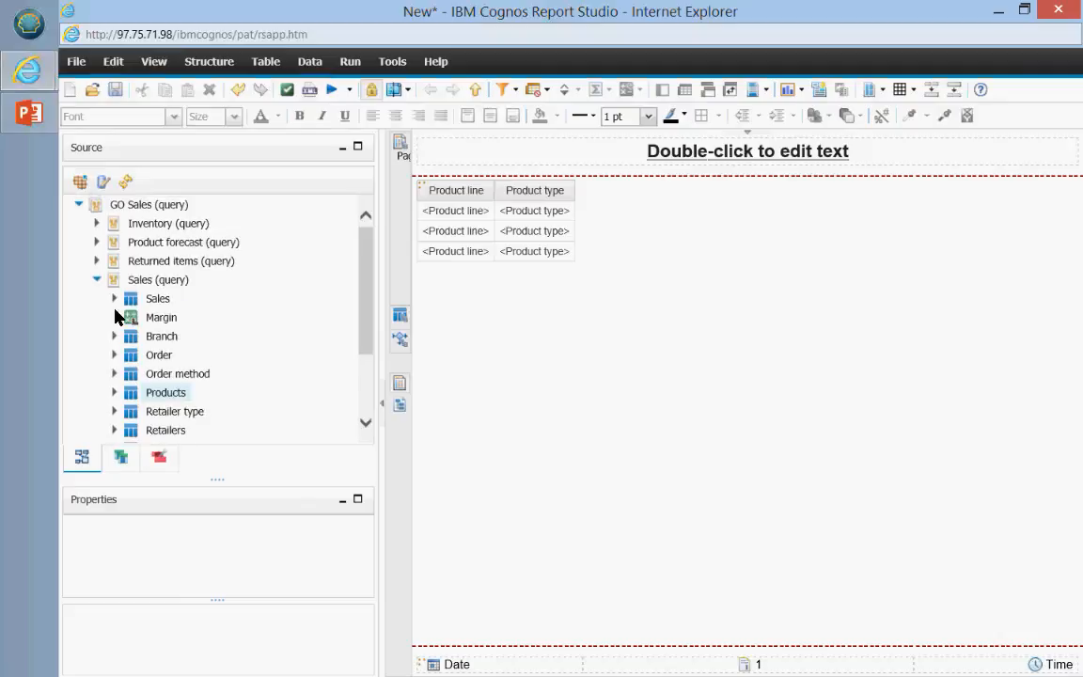
Step: Expand the Sales measures and add Revenue, then Planned revenue, after Product type
{"action": "left_click", "coordinate": [115, 299]}
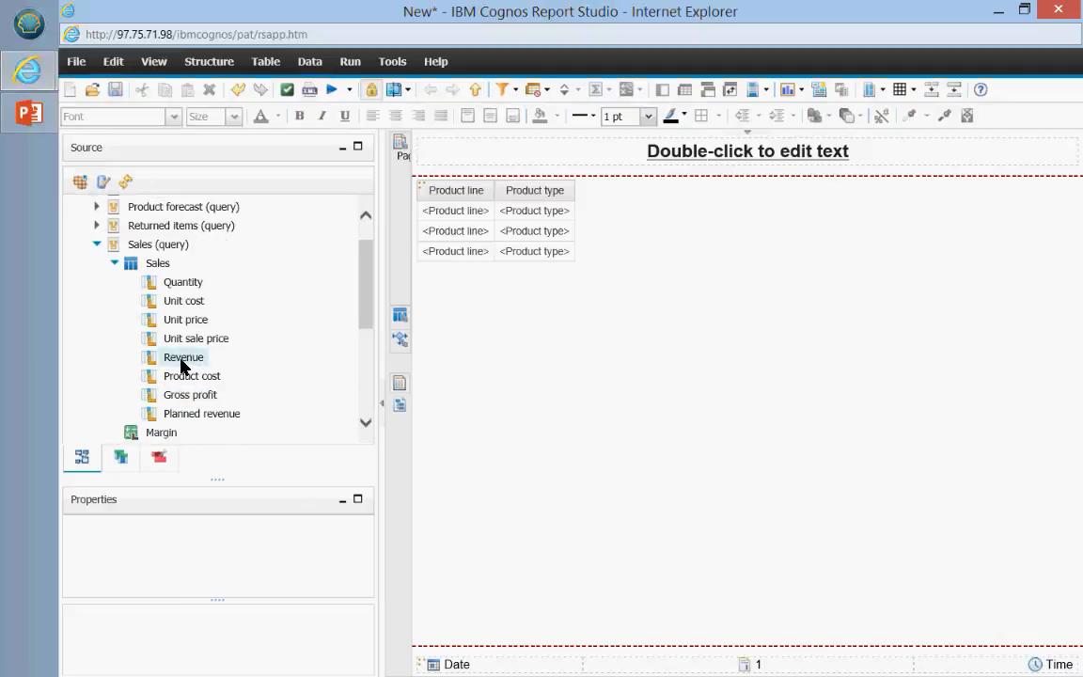
{"action": "left_click_drag", "start_coordinate": [182, 359], "coordinate": [562, 222]}
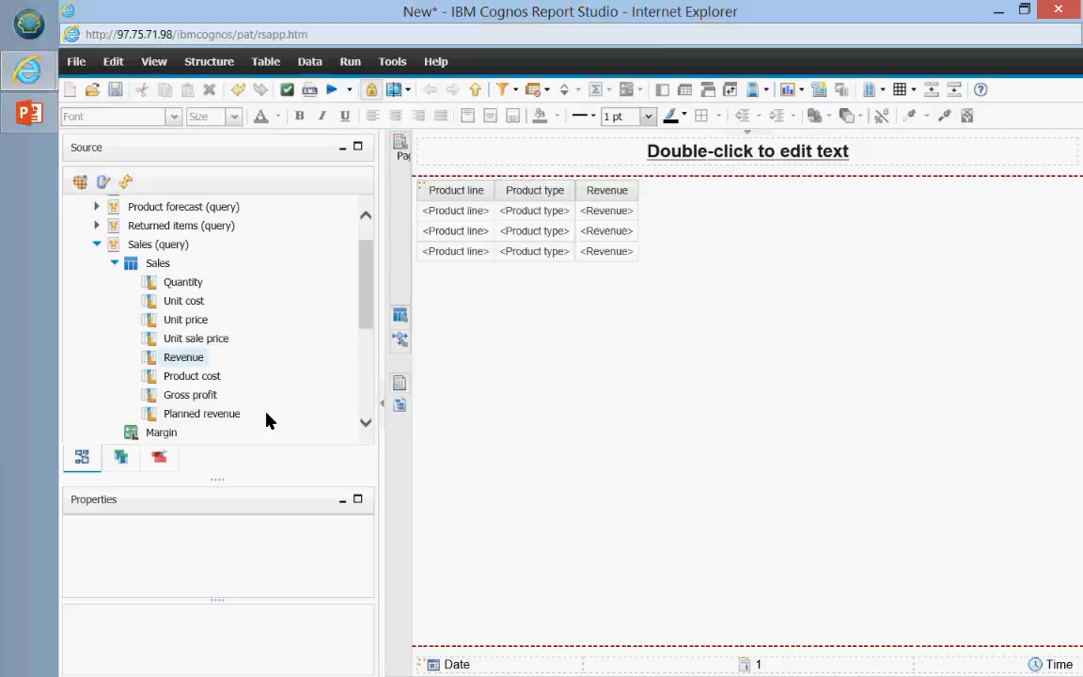
{"action": "left_click_drag", "start_coordinate": [193, 415], "coordinate": [590, 254]}
{"action": "left_click_drag", "start_coordinate": [609, 220], "coordinate": [621, 218]}
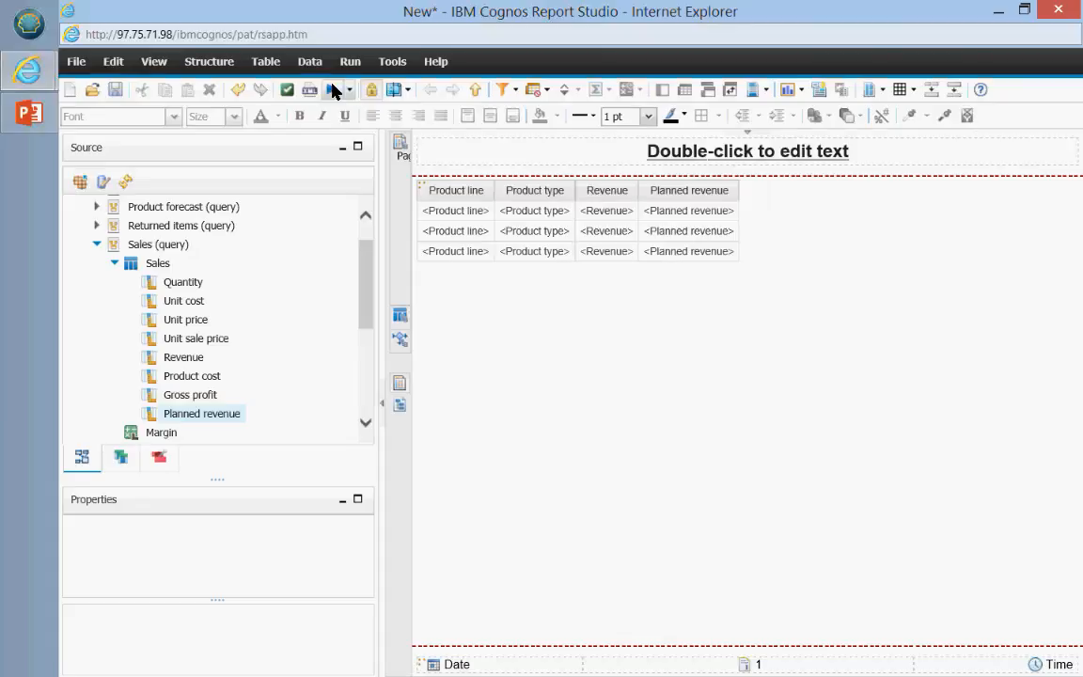
{"action": "left_click", "coordinate": [333, 89]}
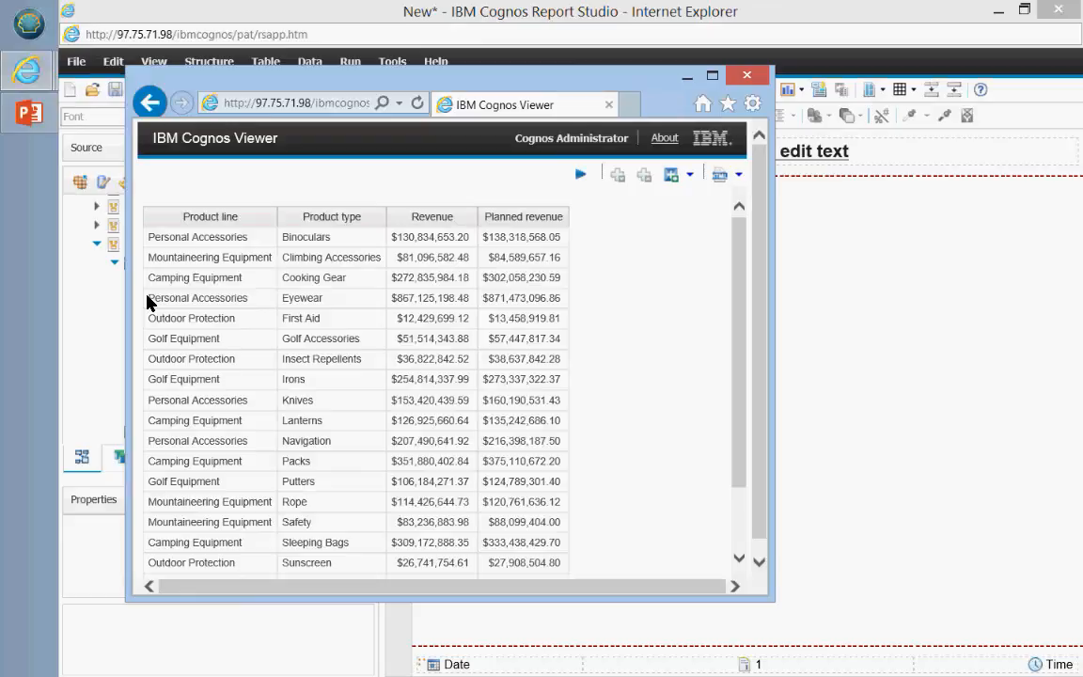
{"action": "left_click", "coordinate": [148, 299]}
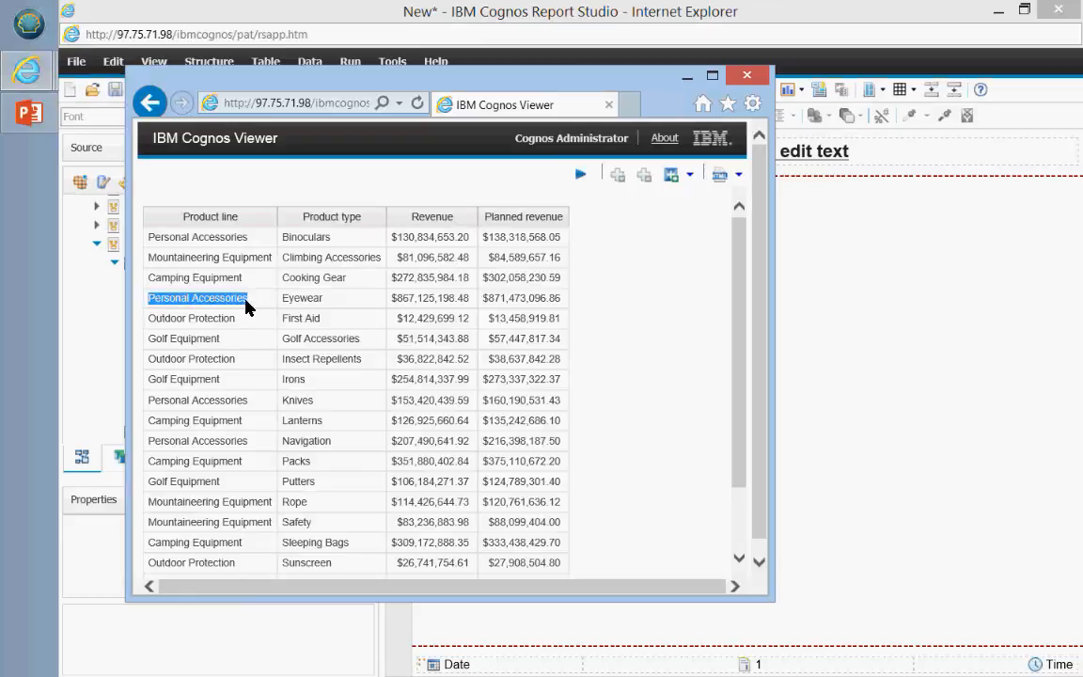
{"action": "left_click", "coordinate": [300, 298]}
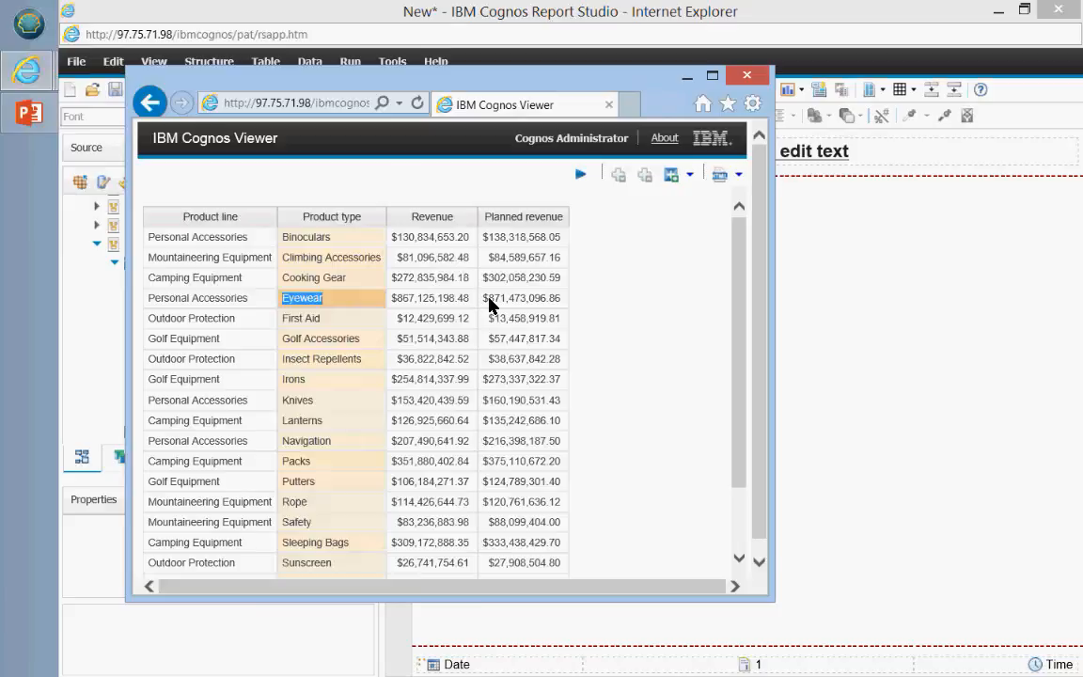
{"action": "left_click_drag", "start_coordinate": [488, 298], "coordinate": [509, 298]}
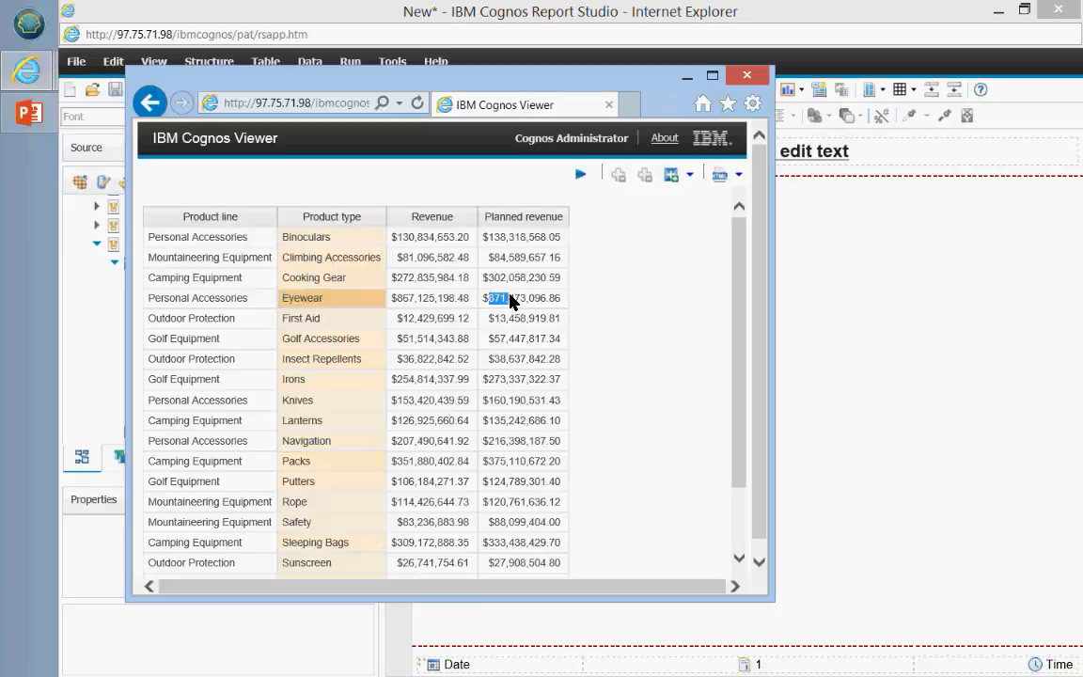
{"action": "left_click", "coordinate": [621, 403]}
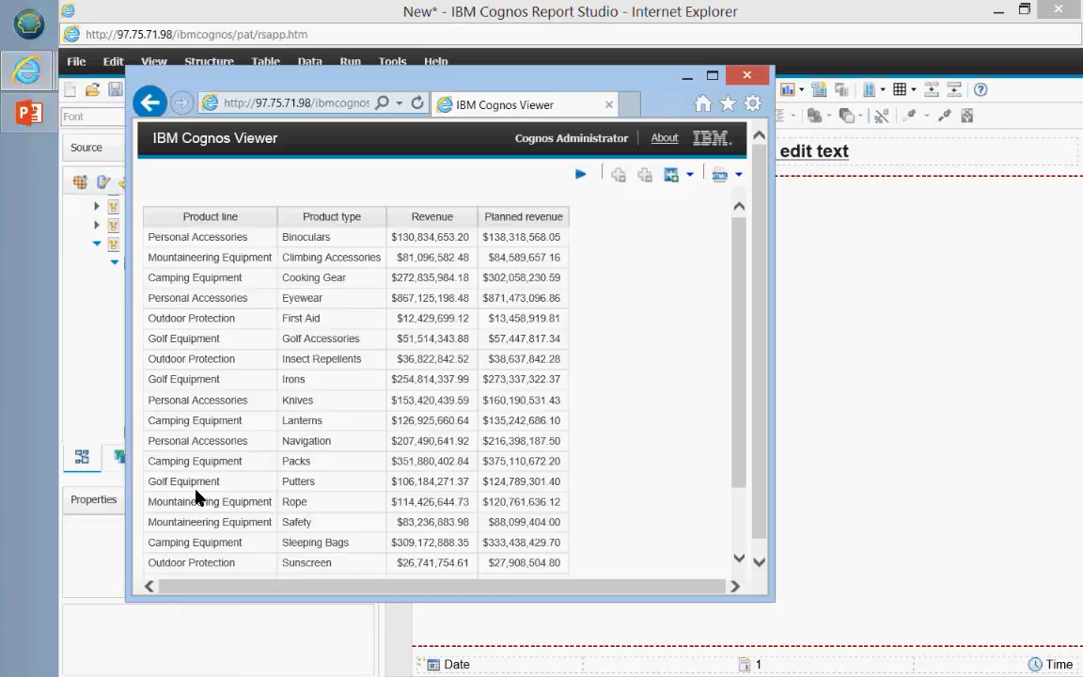
{"action": "double_click", "coordinate": [209, 402]}
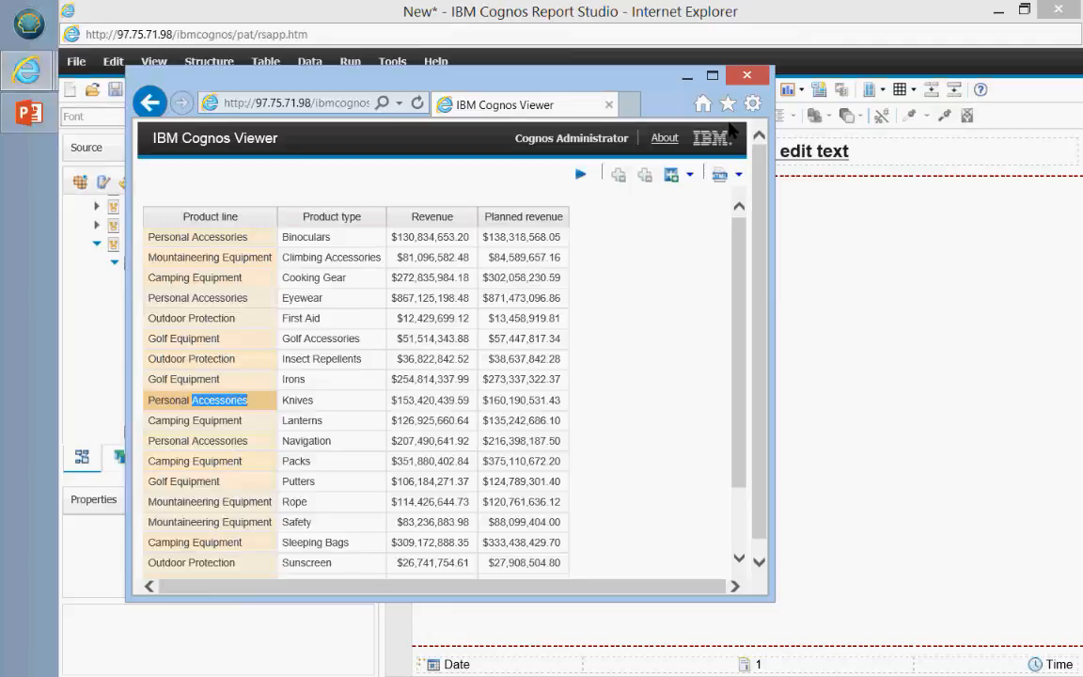
{"action": "left_click", "coordinate": [747, 74]}
{"action": "left_click", "coordinate": [471, 237]}
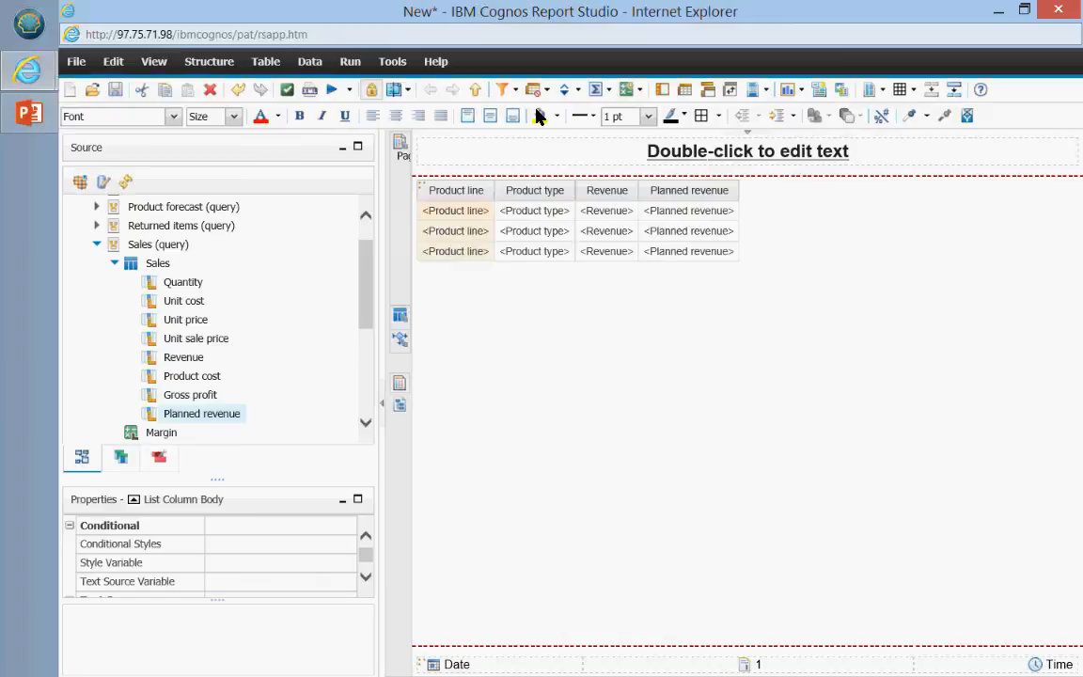
{"action": "left_click", "coordinate": [662, 92]}
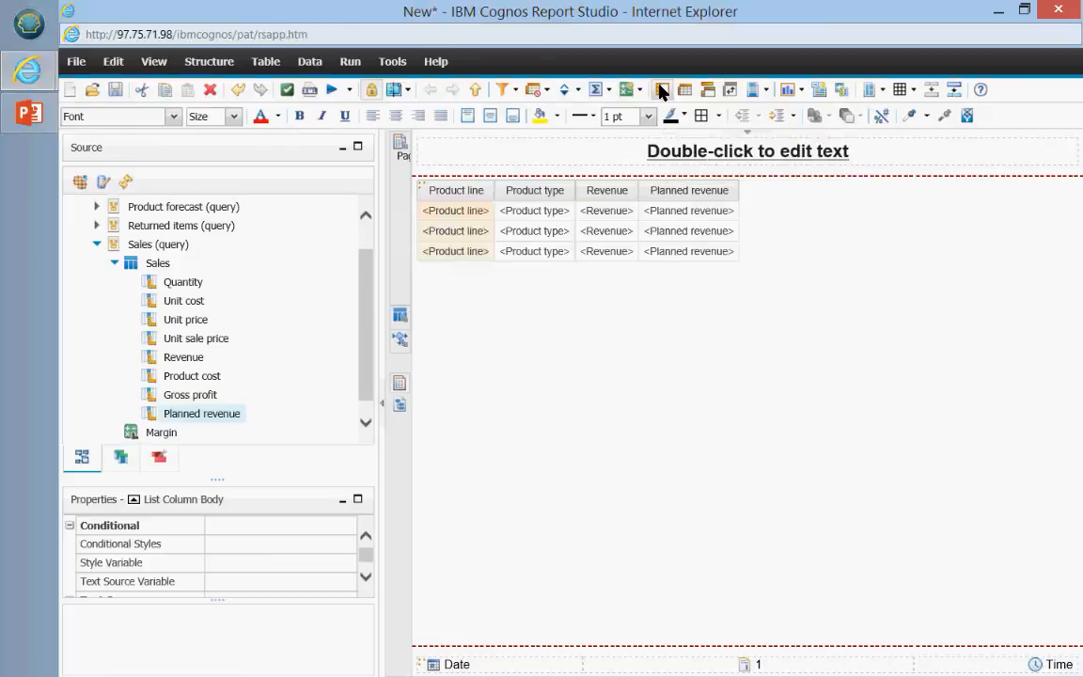
{"action": "left_click", "coordinate": [333, 93]}
{"action": "left_click", "coordinate": [711, 75]}
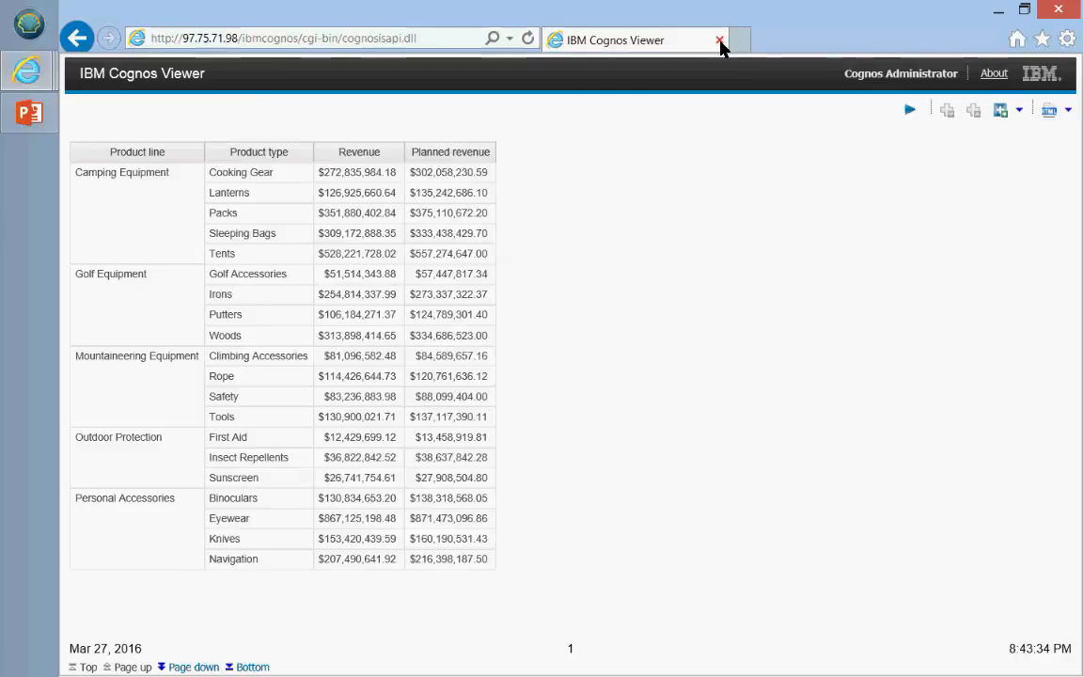
{"action": "left_click", "coordinate": [719, 40]}
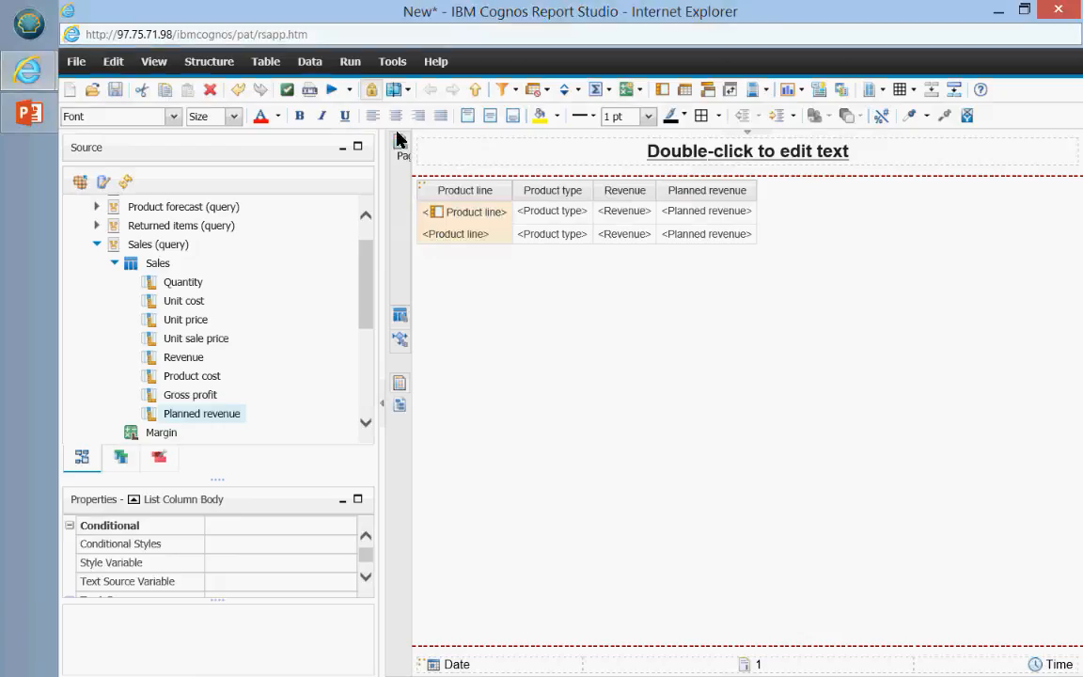
{"action": "left_click", "coordinate": [645, 229]}
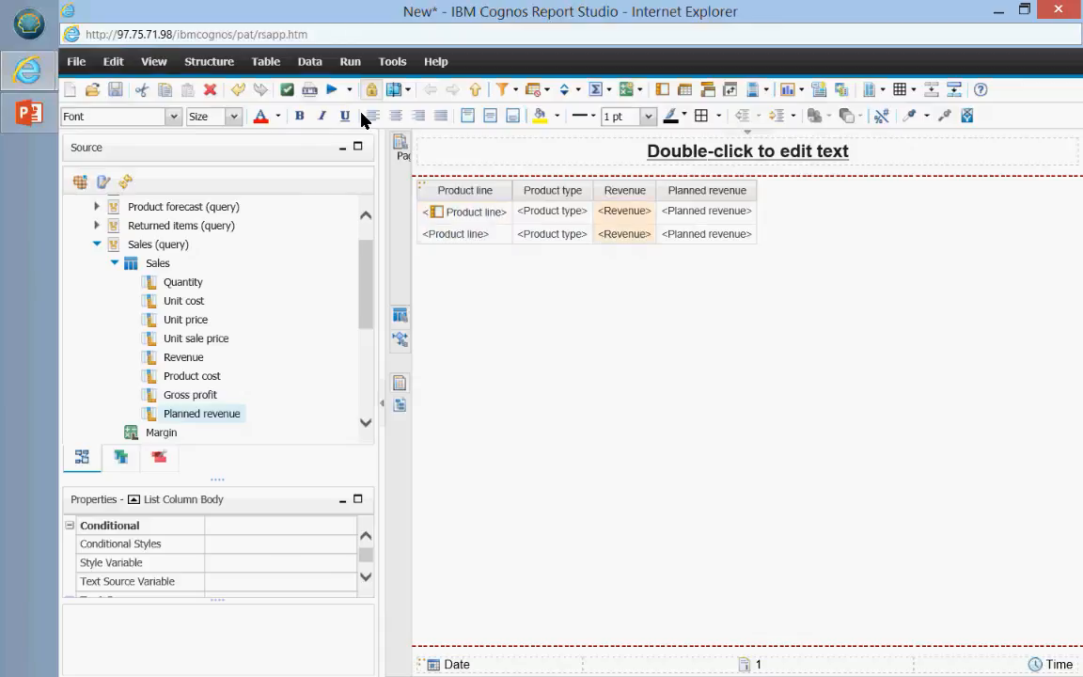
{"action": "left_click", "coordinate": [332, 89]}
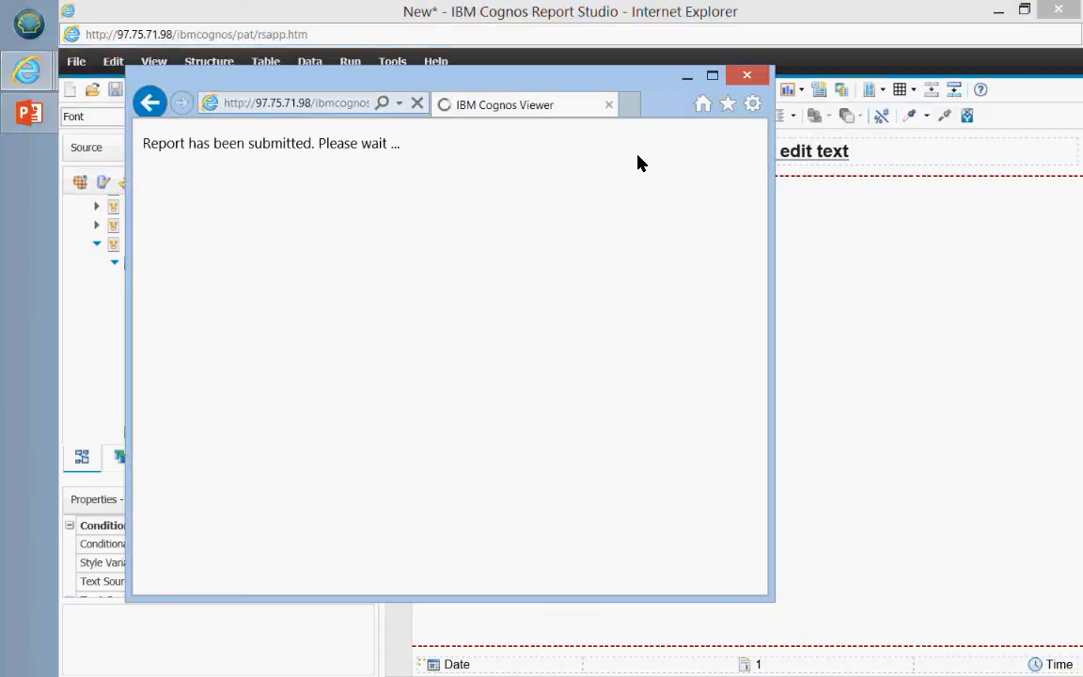
{"action": "left_click", "coordinate": [712, 75]}
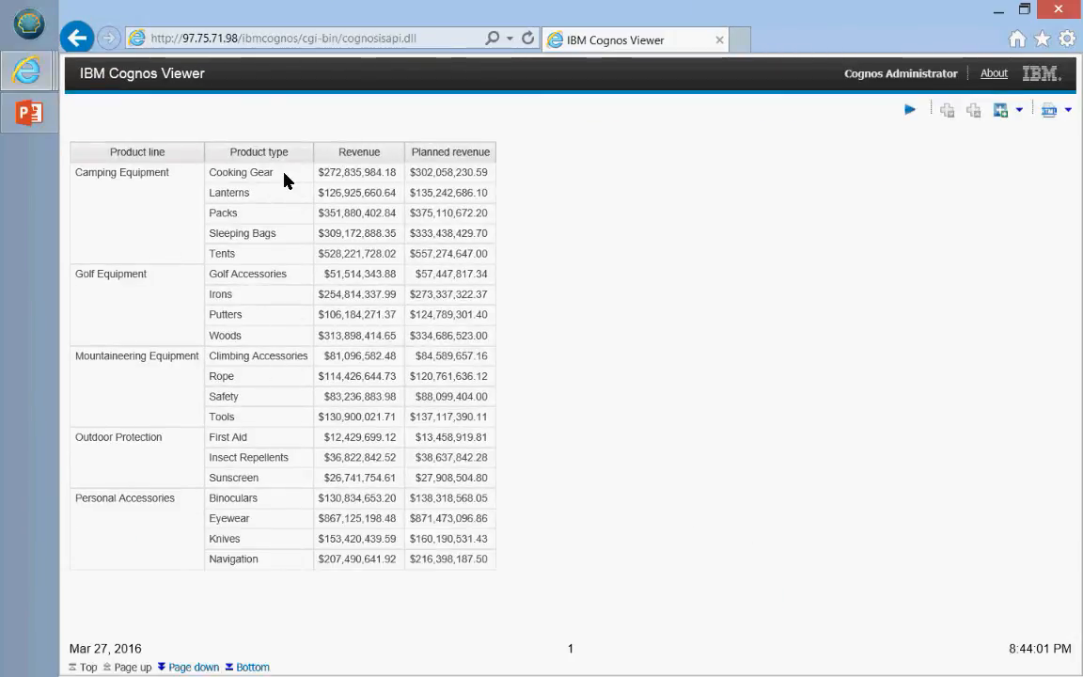
{"action": "left_click_drag", "start_coordinate": [285, 179], "coordinate": [85, 181]}
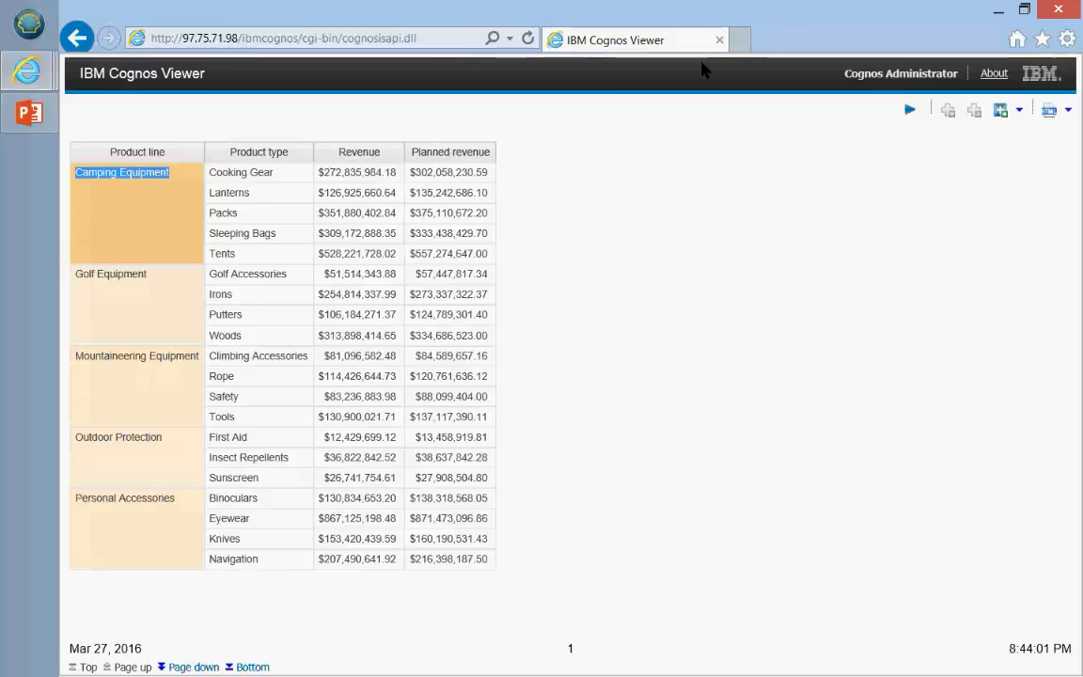
{"action": "left_click", "coordinate": [719, 40]}
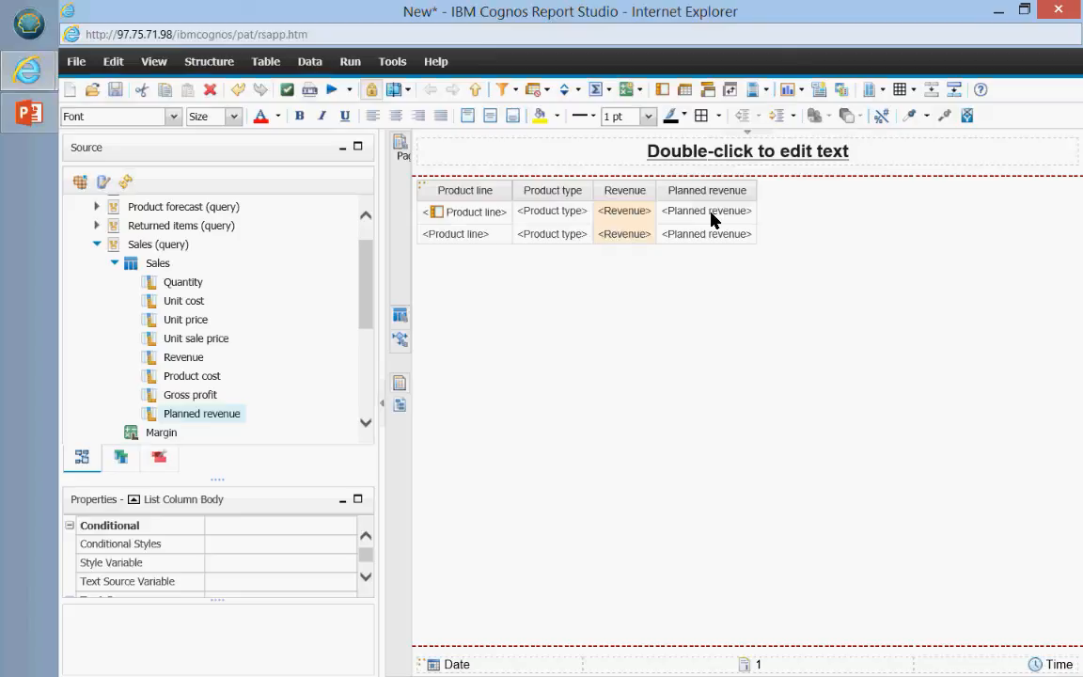
Step: Select the Revenue and Planned revenue columns and add Total summaries to both
{"action": "left_click", "coordinate": [711, 215], "text": "ctrl"}
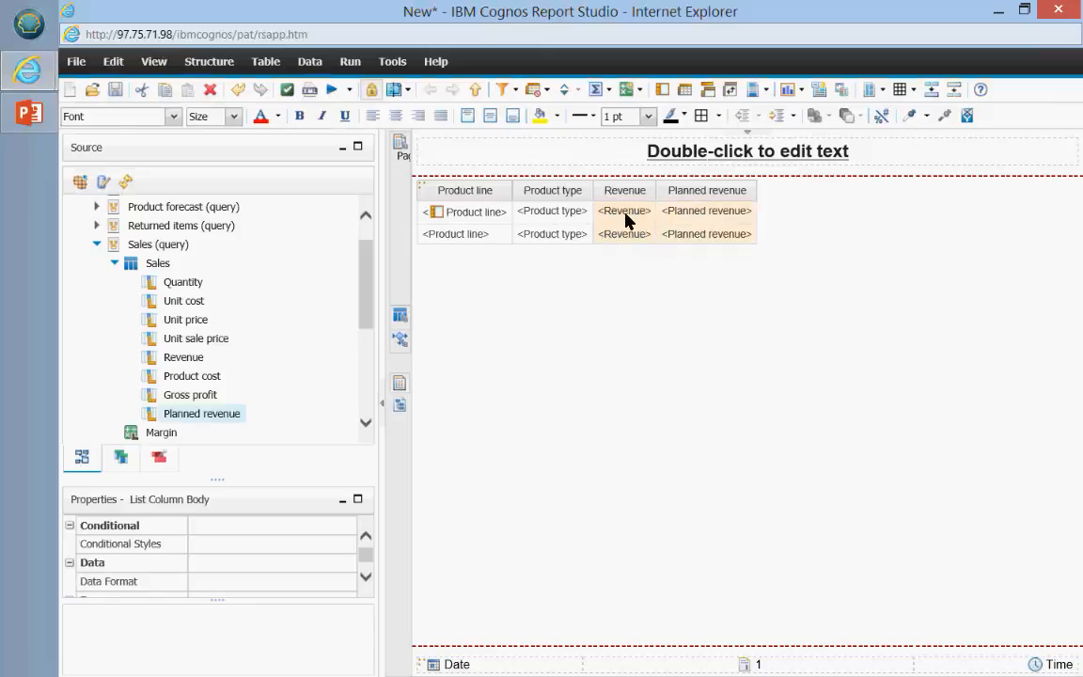
{"action": "left_click", "coordinate": [709, 218], "text": "ctrl"}
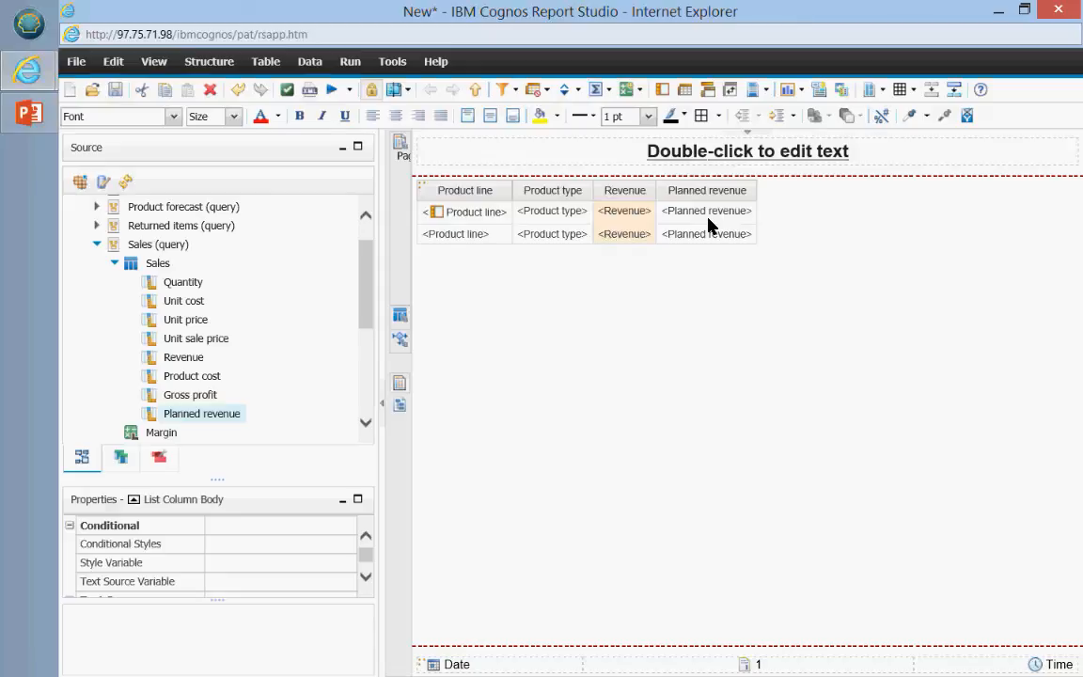
{"action": "left_click", "coordinate": [708, 218], "text": "ctrl"}
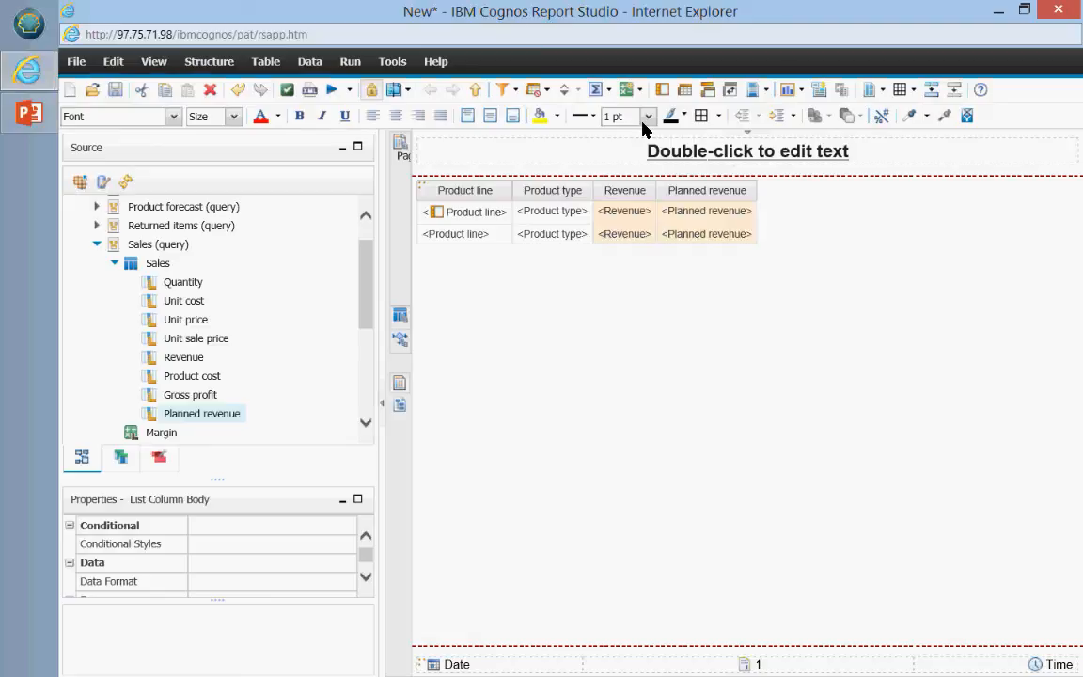
{"action": "left_click", "coordinate": [607, 91]}
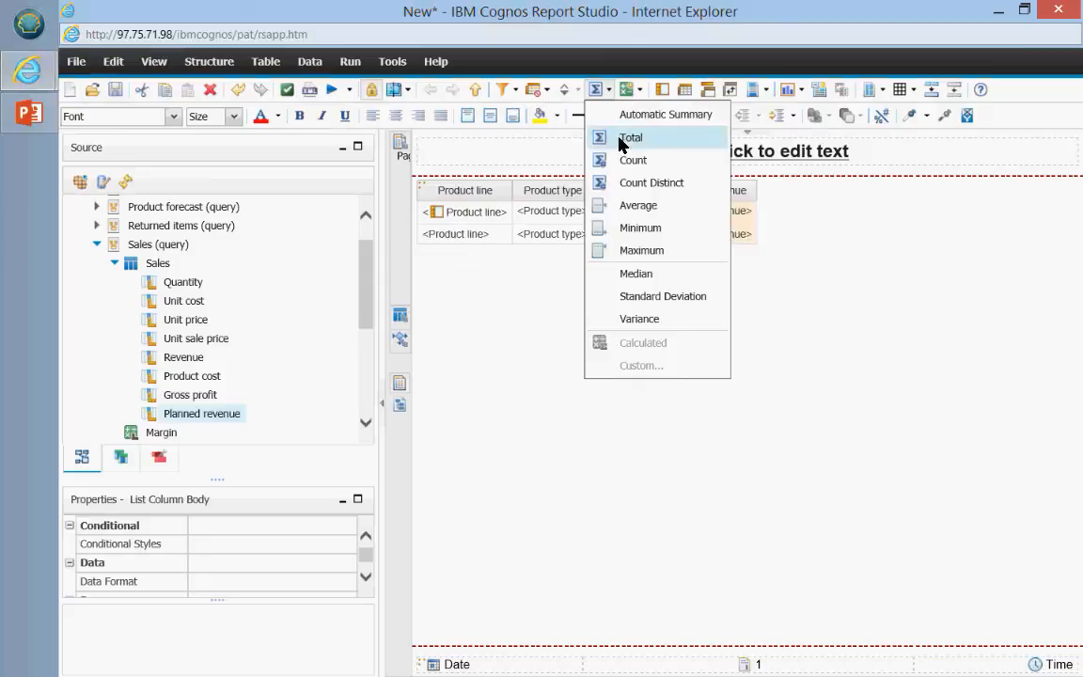
{"action": "left_click", "coordinate": [622, 138]}
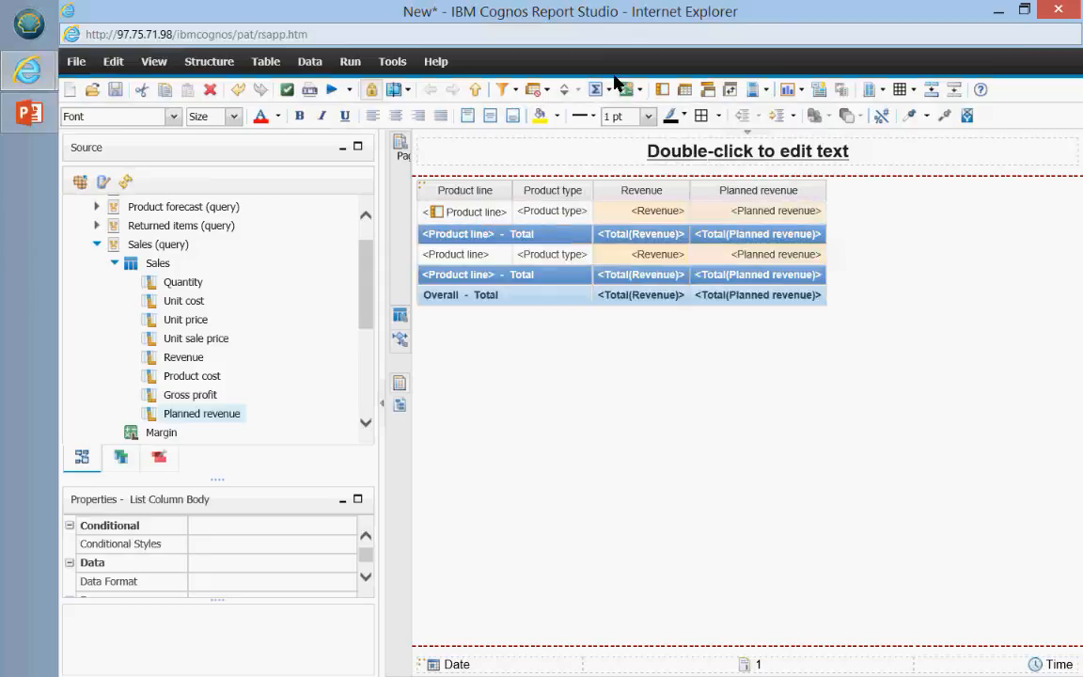
{"action": "left_click", "coordinate": [603, 91]}
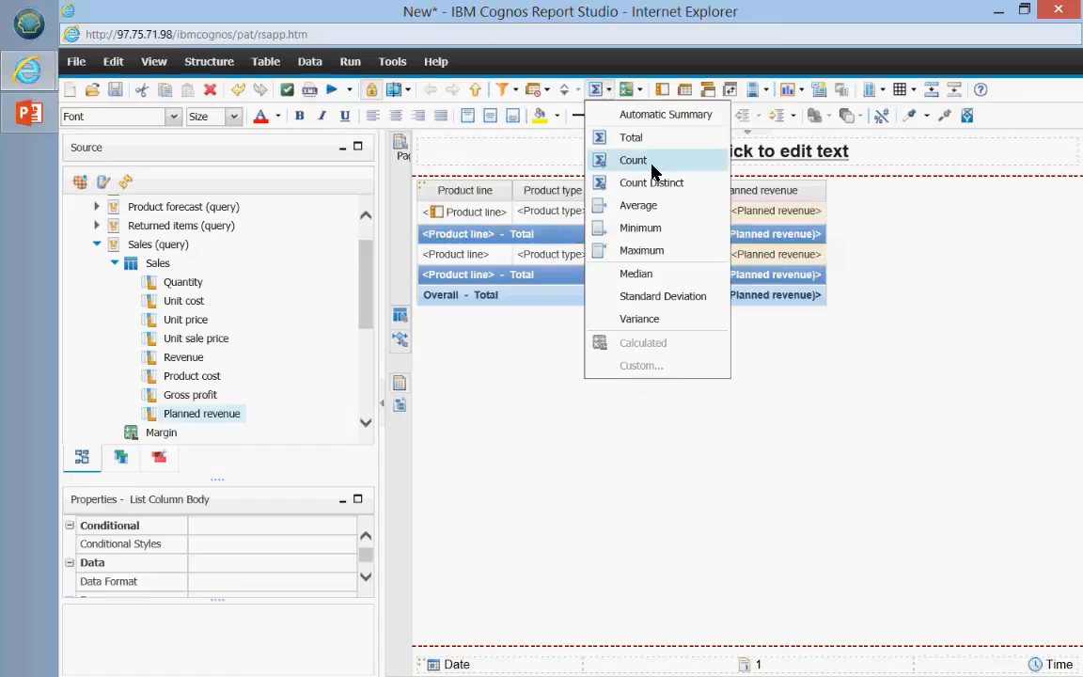
{"action": "left_click", "coordinate": [602, 91]}
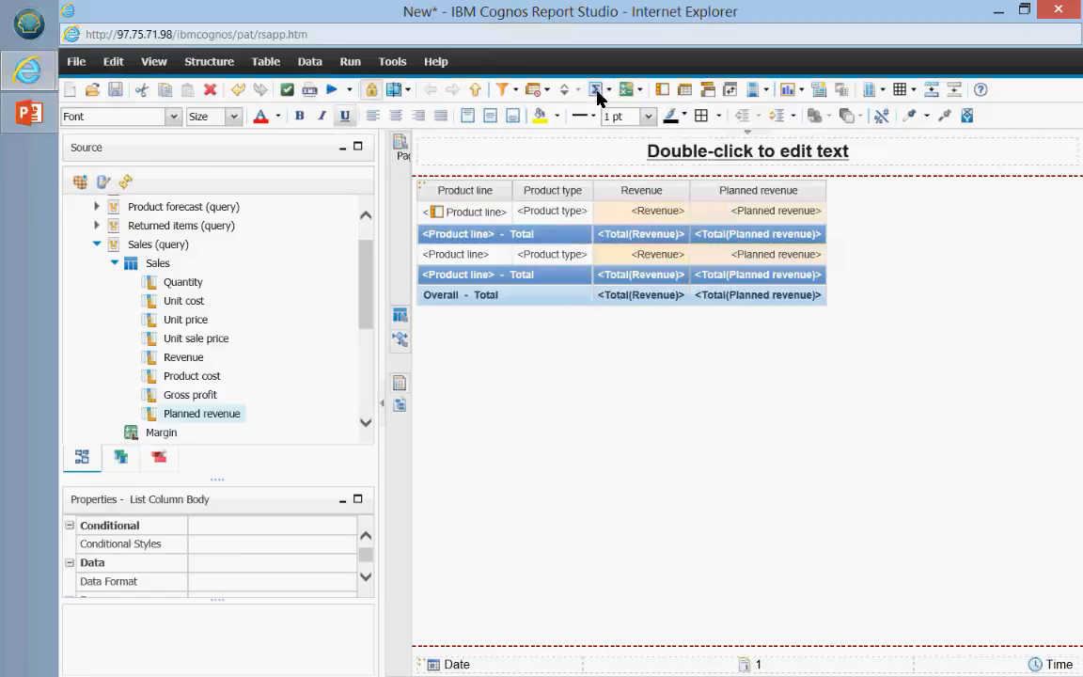
{"action": "left_click", "coordinate": [331, 90]}
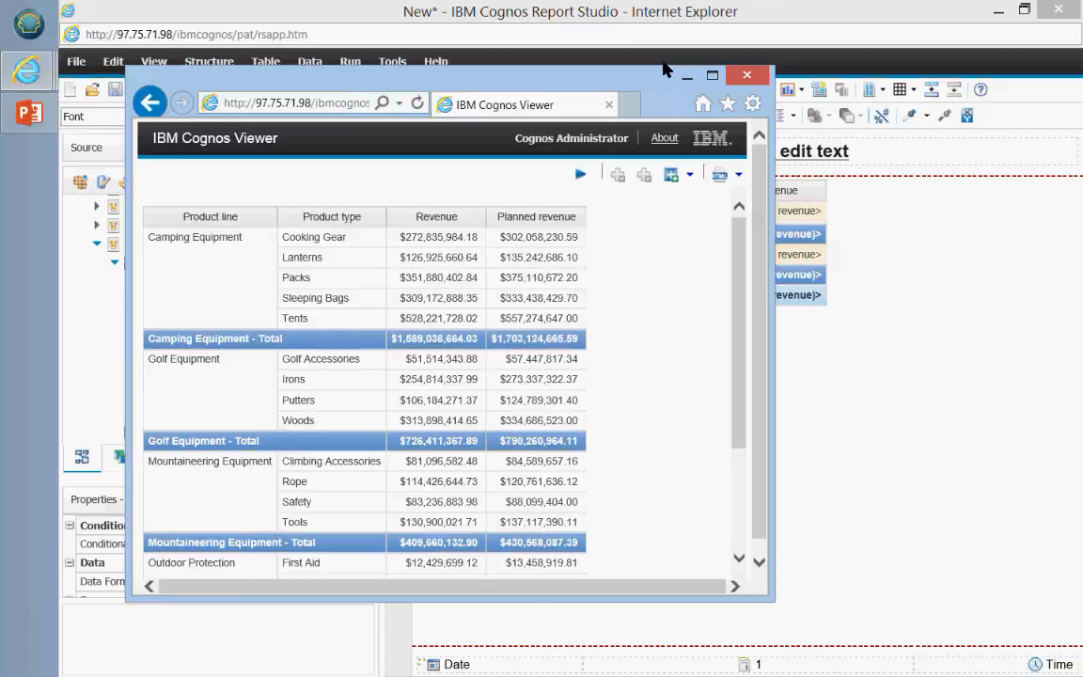
{"action": "left_click", "coordinate": [749, 74]}
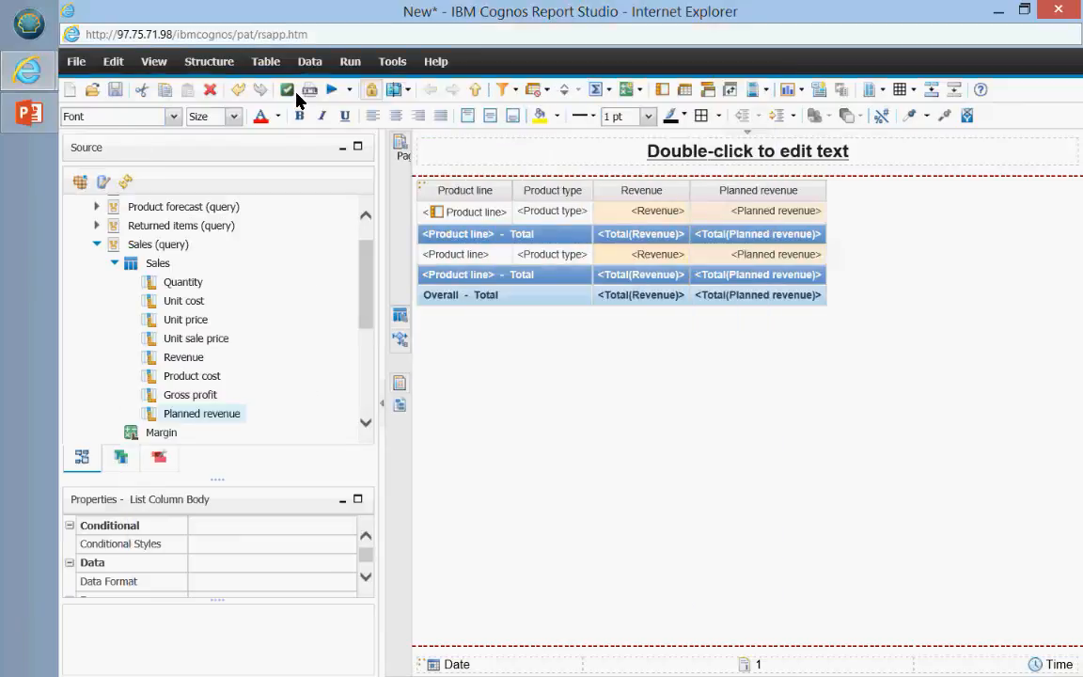
{"action": "left_click", "coordinate": [330, 91]}
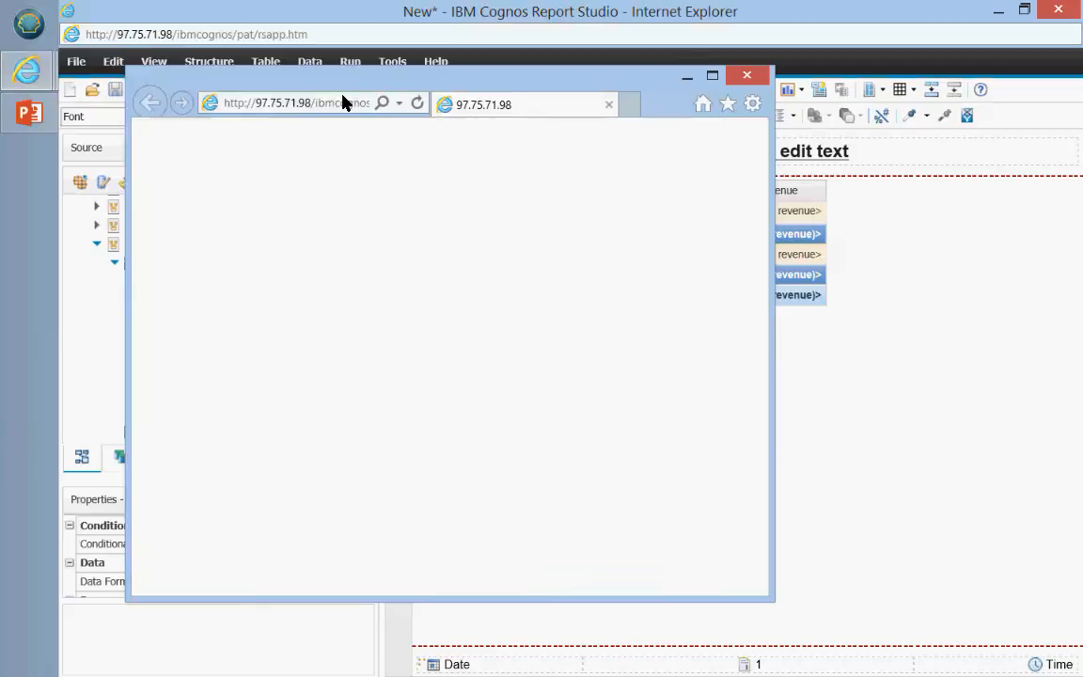
{"action": "left_click", "coordinate": [711, 77]}
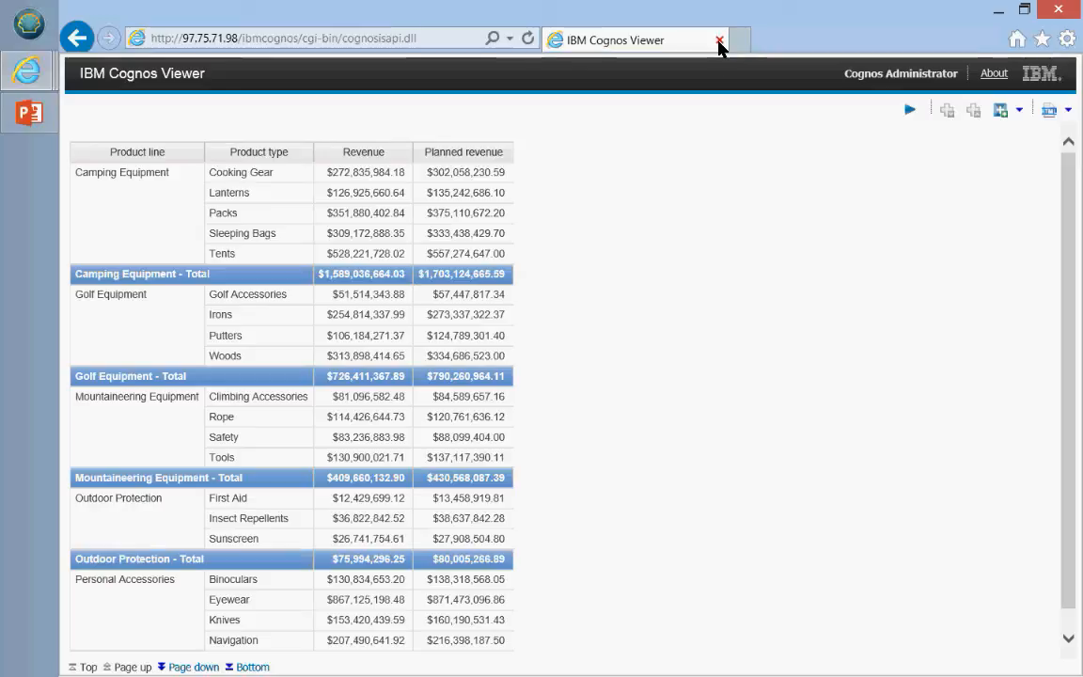
{"action": "left_click", "coordinate": [719, 40]}
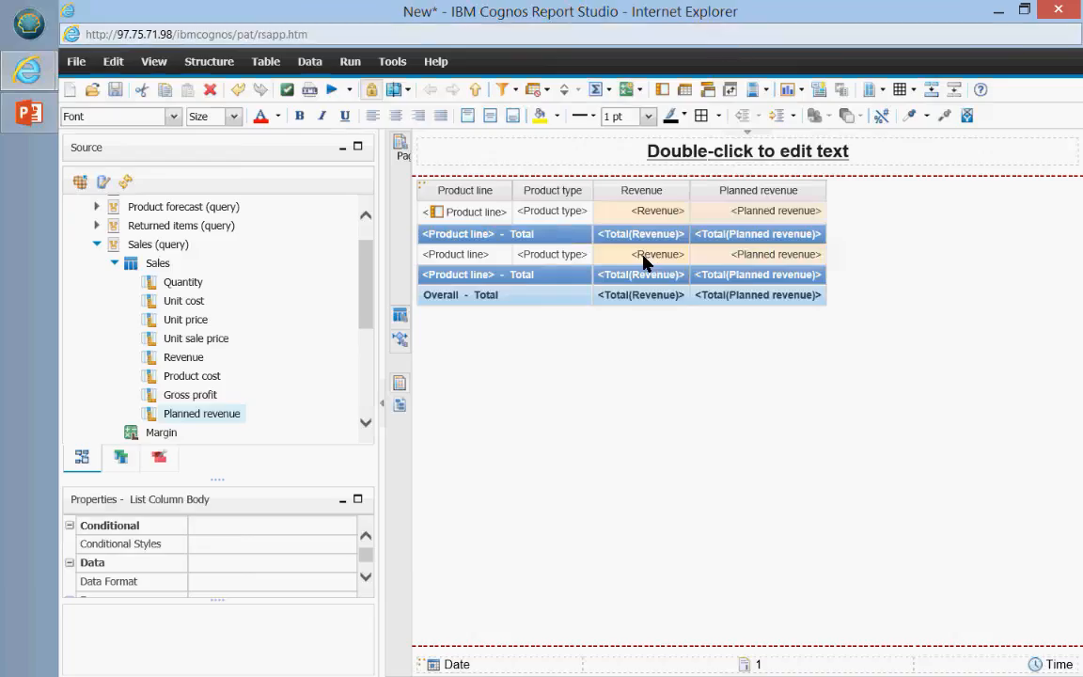
Step: Insert a % (Revenue, Planned revenue) calculated column after Planned revenue
{"action": "left_click", "coordinate": [741, 216], "text": "ctrl"}
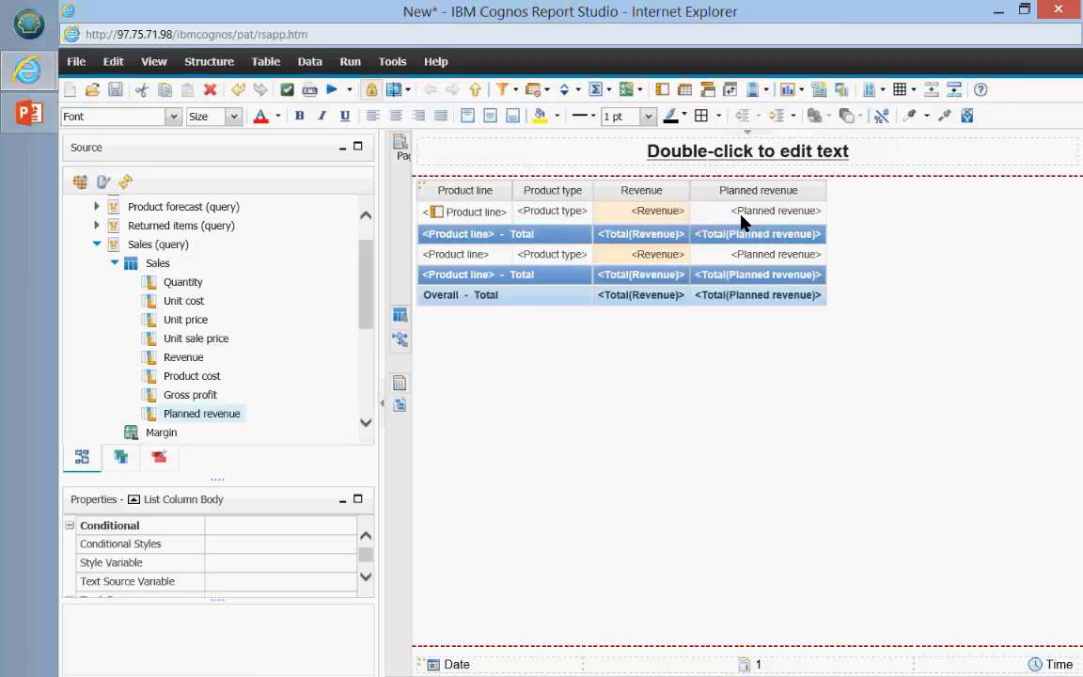
{"action": "left_click", "coordinate": [741, 221], "text": "ctrl"}
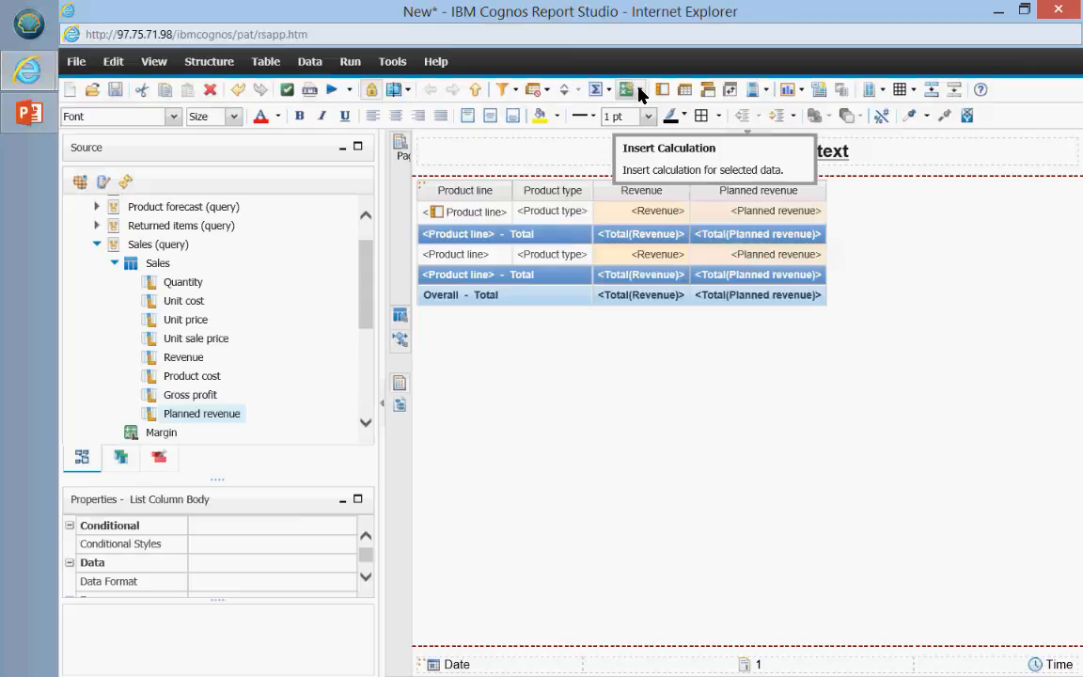
{"action": "left_click", "coordinate": [640, 91]}
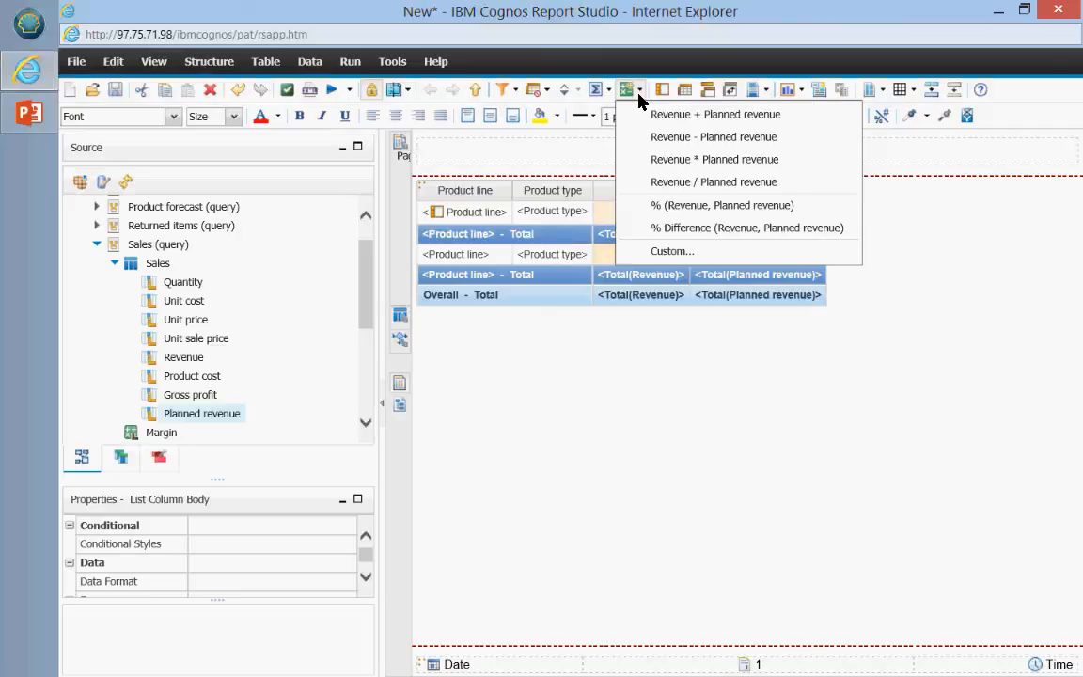
{"action": "left_click", "coordinate": [728, 209]}
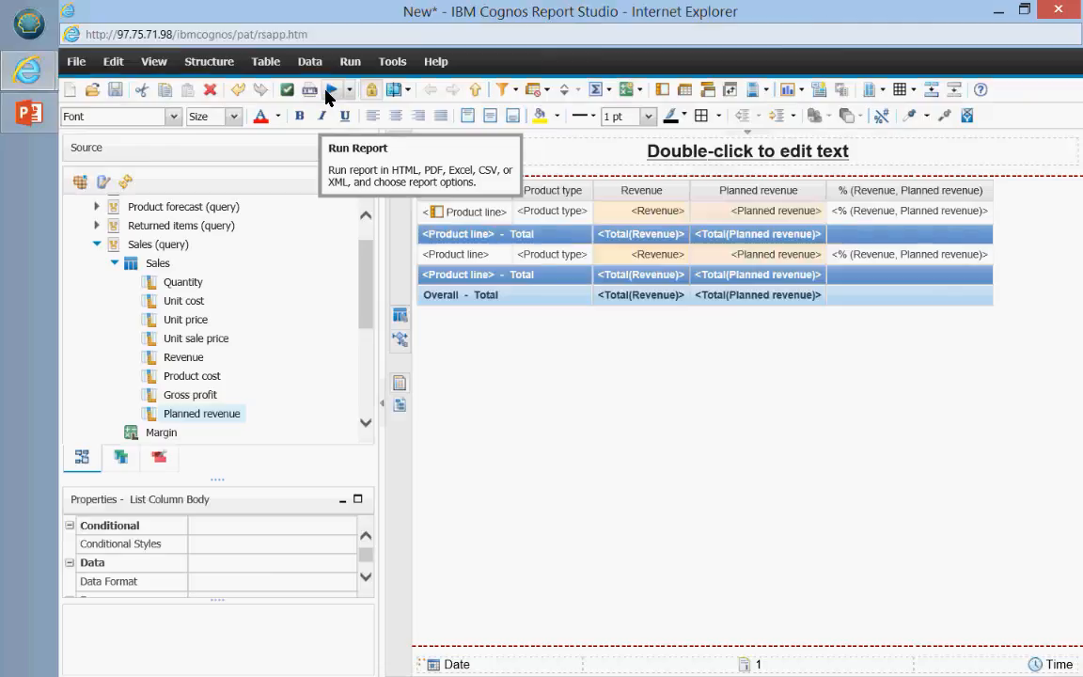
Step: Run the report to check the percentage column, e.g. Cooking Gear at 90.33%, then close the viewer
{"action": "left_click", "coordinate": [328, 91]}
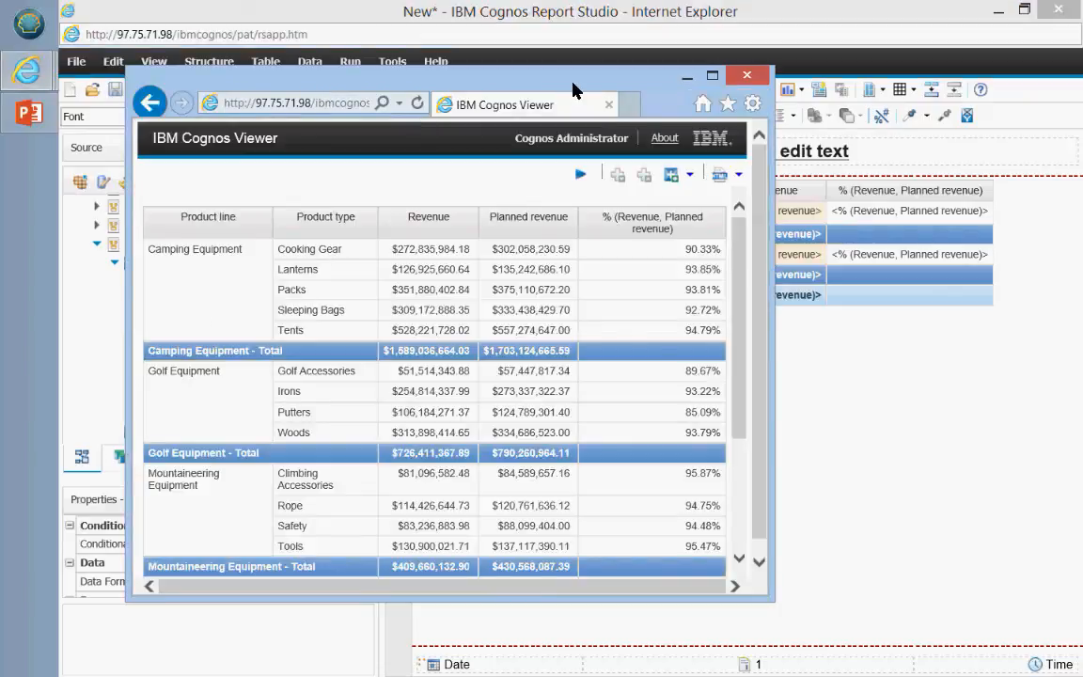
{"action": "double_click", "coordinate": [573, 82]}
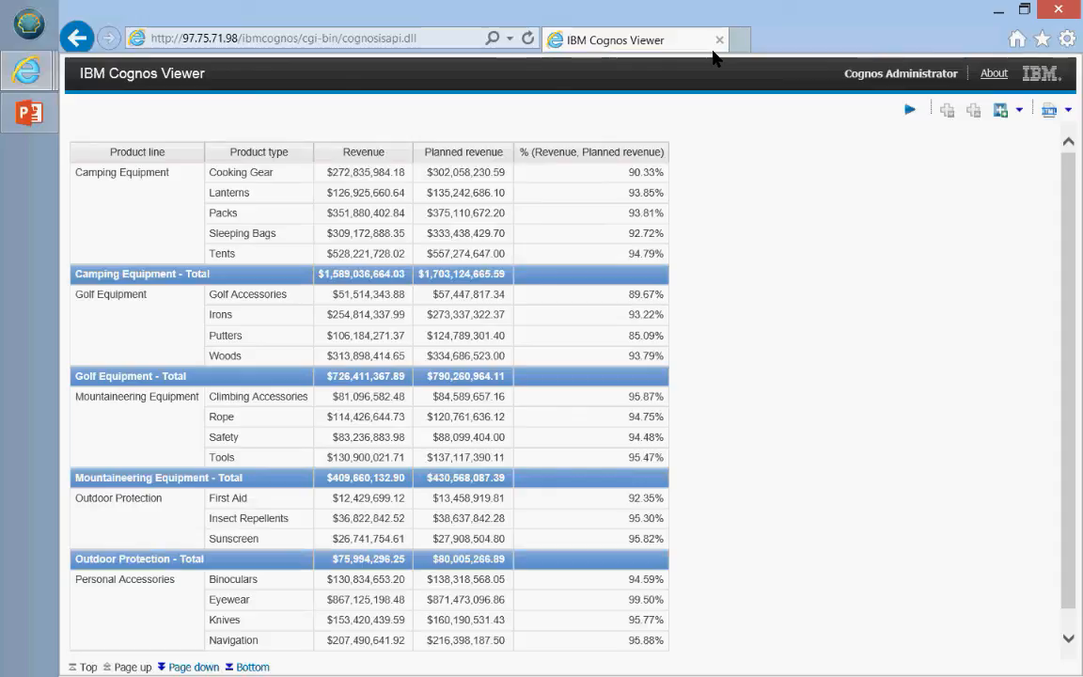
{"action": "left_click", "coordinate": [719, 41]}
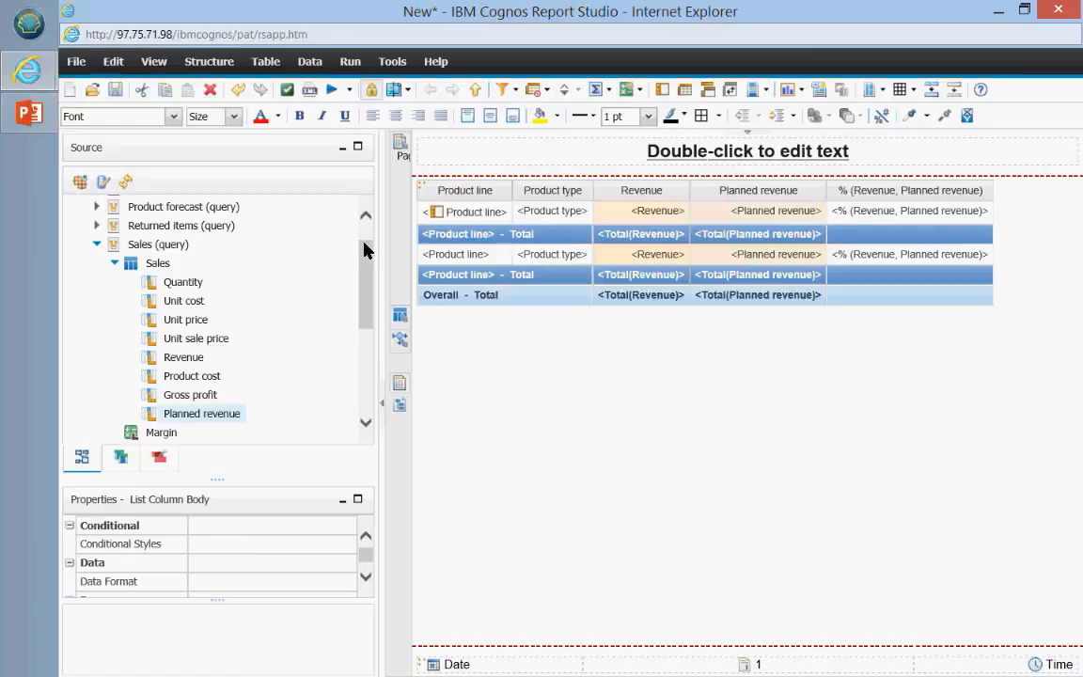
{"action": "left_click", "coordinate": [331, 90]}
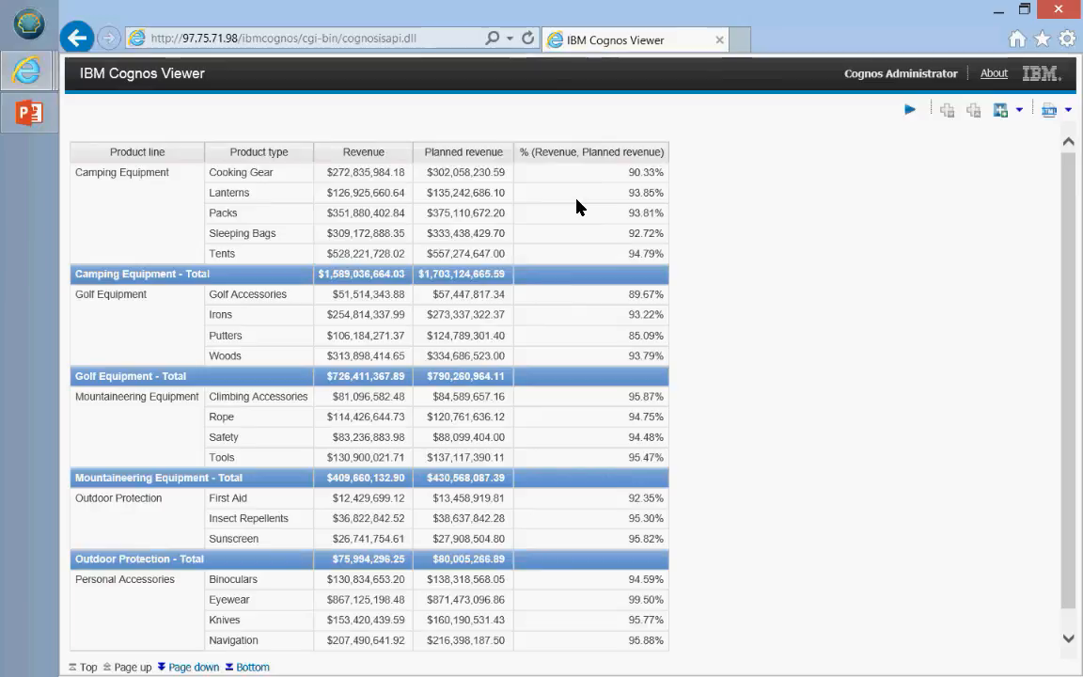
{"action": "left_click", "coordinate": [75, 179]}
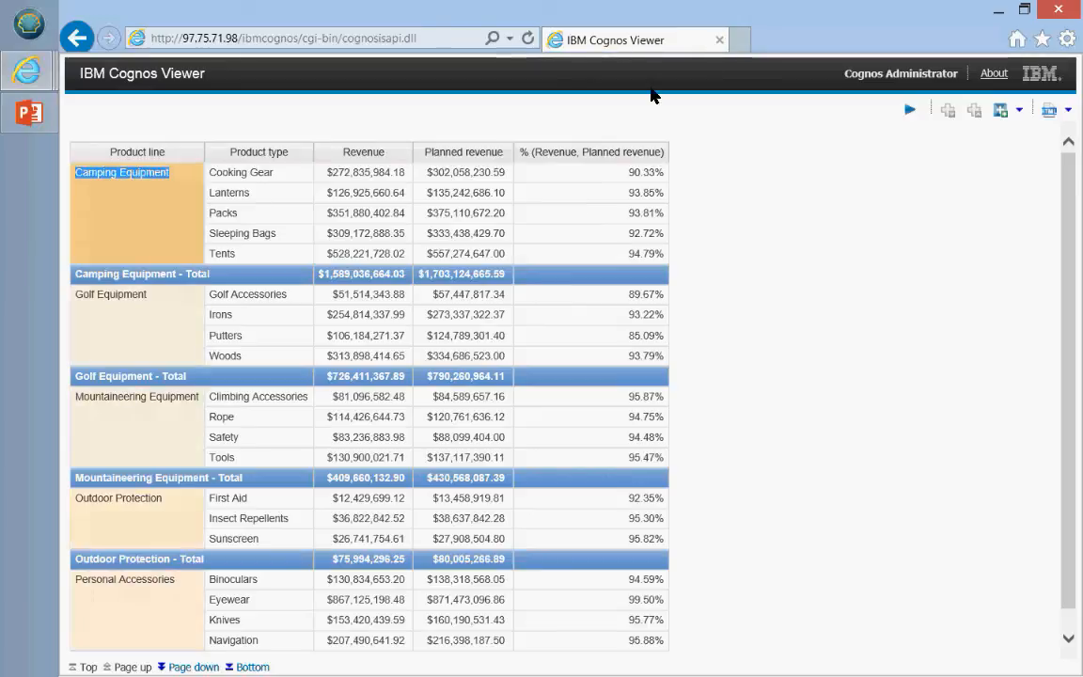
{"action": "left_click", "coordinate": [719, 40]}
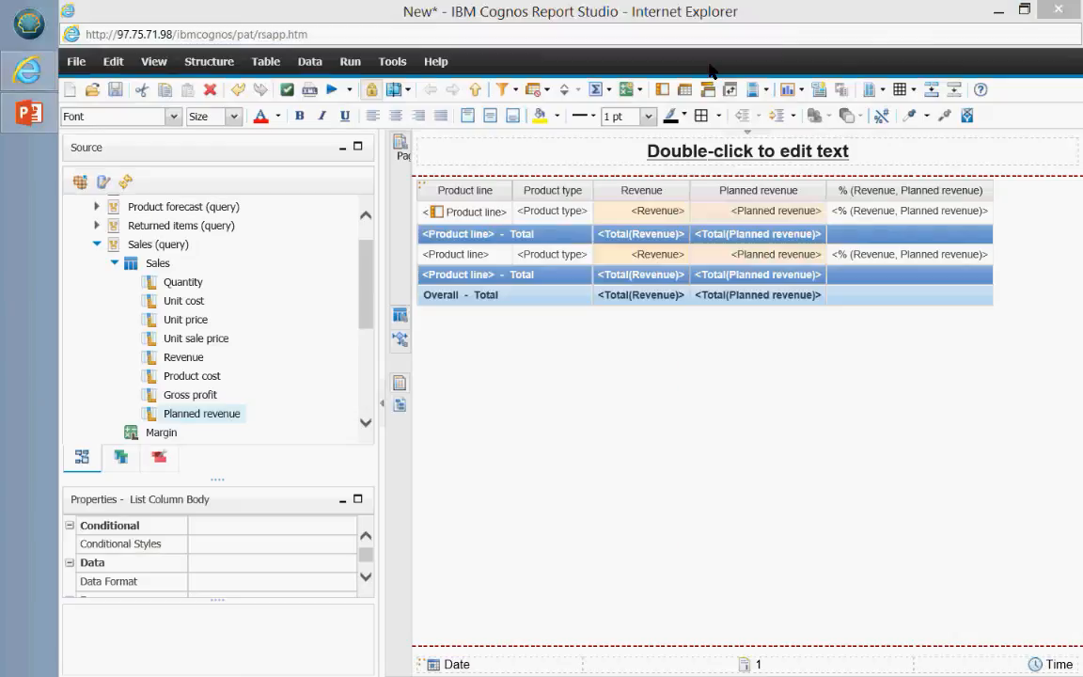
Step: Create a custom Product line filter keeping only Camping Equipment and Personal Accessories
{"action": "left_click", "coordinate": [475, 214]}
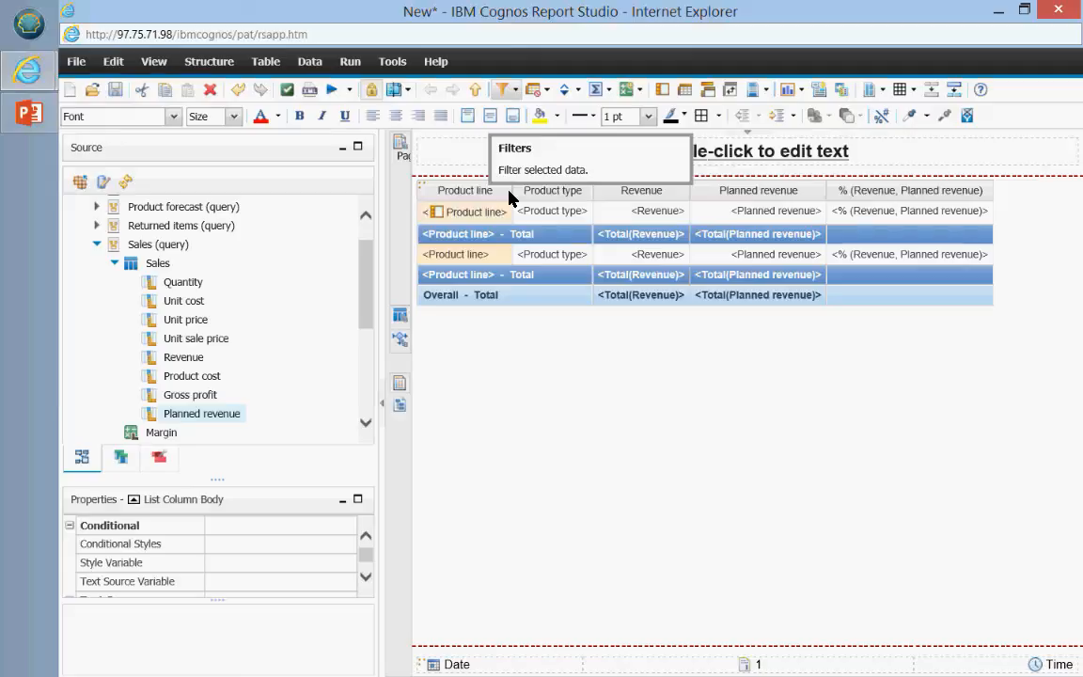
{"action": "left_click", "coordinate": [513, 91]}
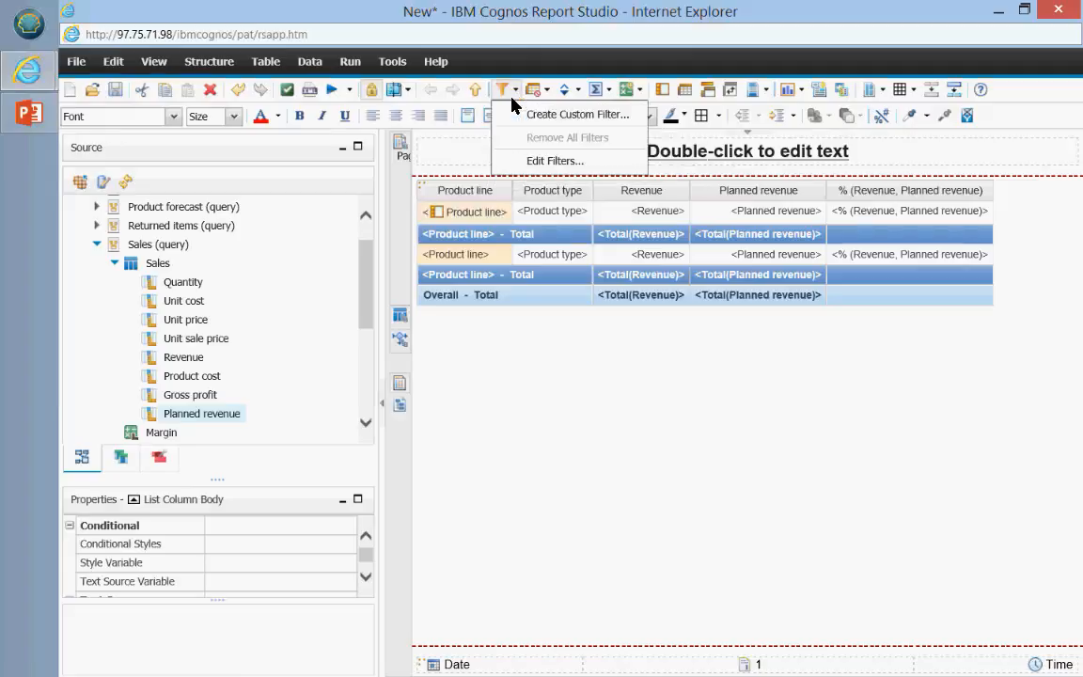
{"action": "left_click", "coordinate": [562, 117]}
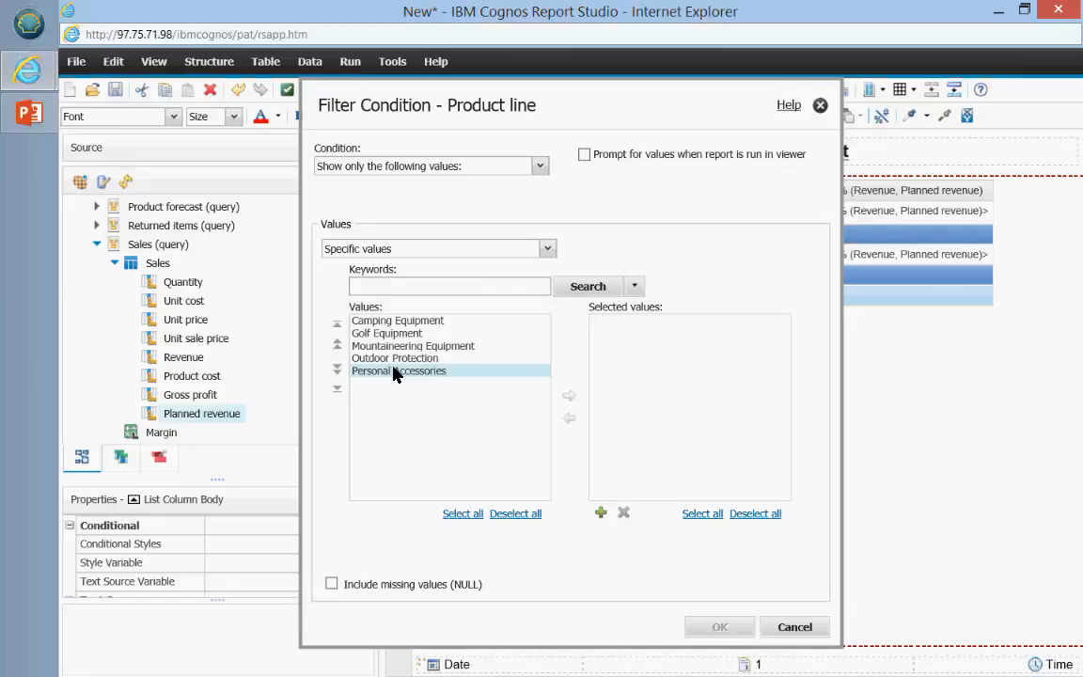
{"action": "left_click", "coordinate": [421, 322]}
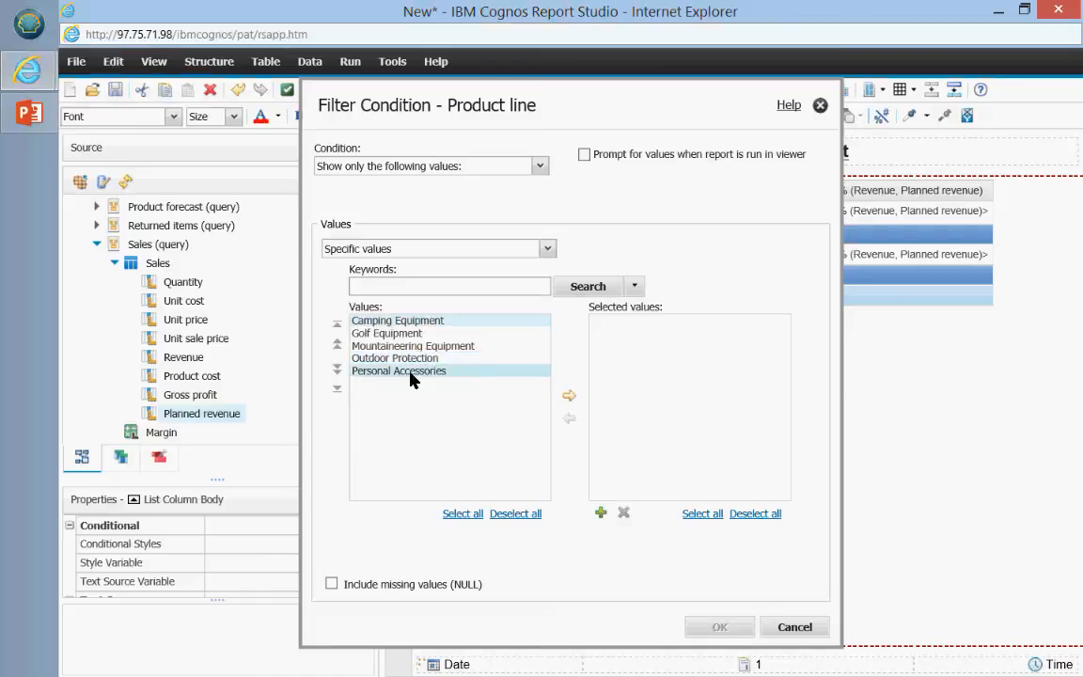
{"action": "left_click", "coordinate": [570, 400]}
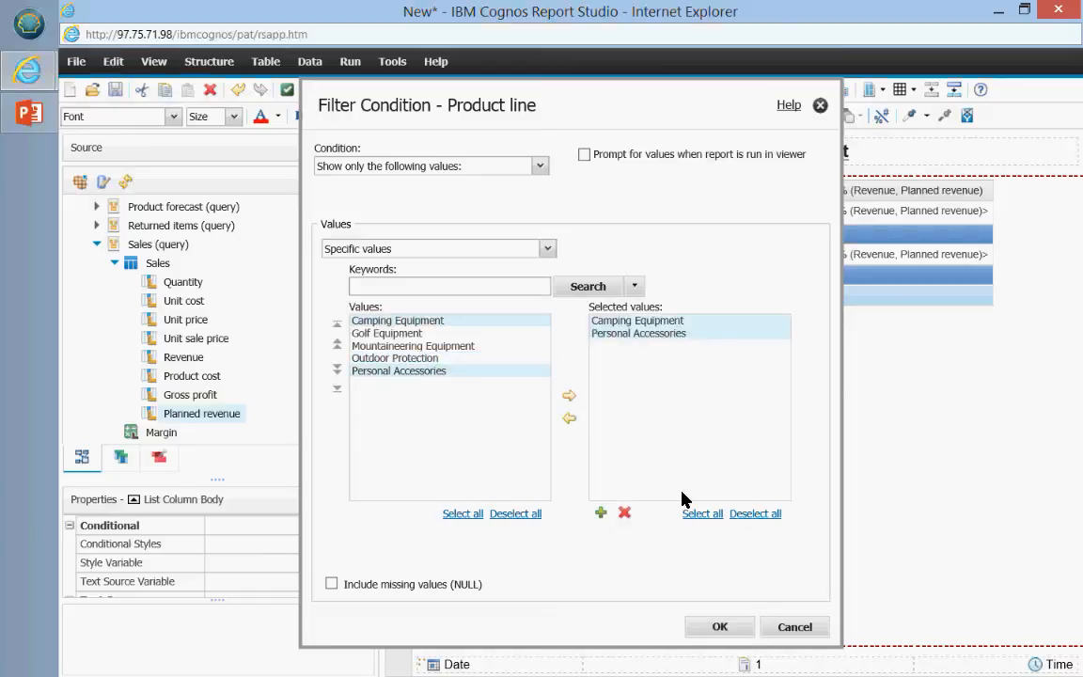
{"action": "left_click", "coordinate": [718, 626]}
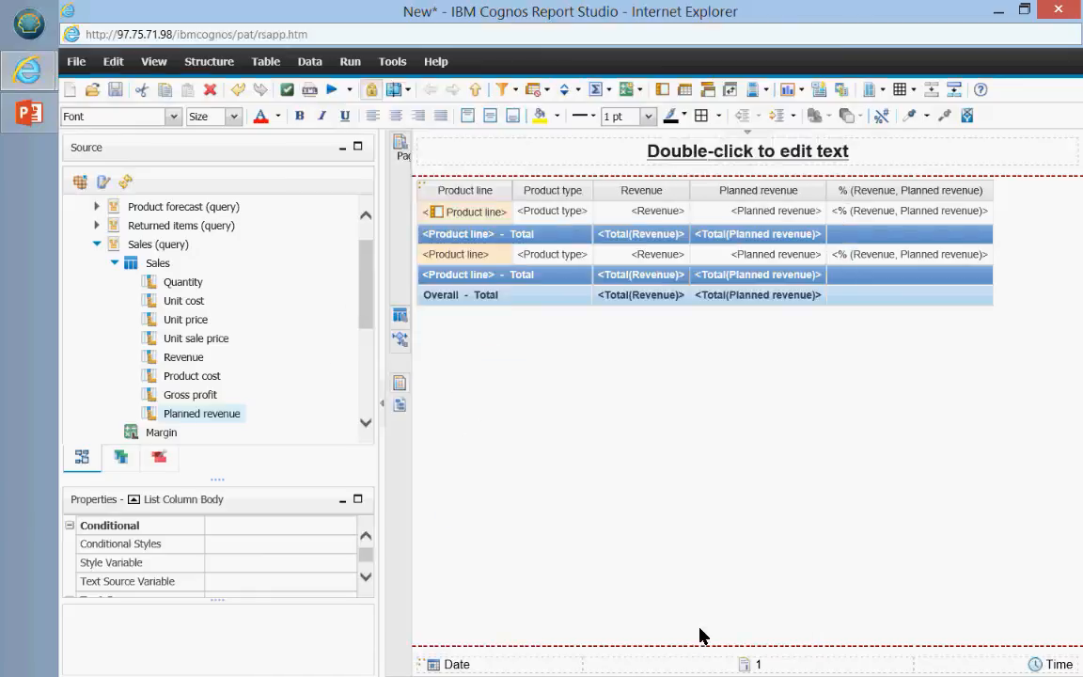
{"action": "left_click", "coordinate": [332, 90]}
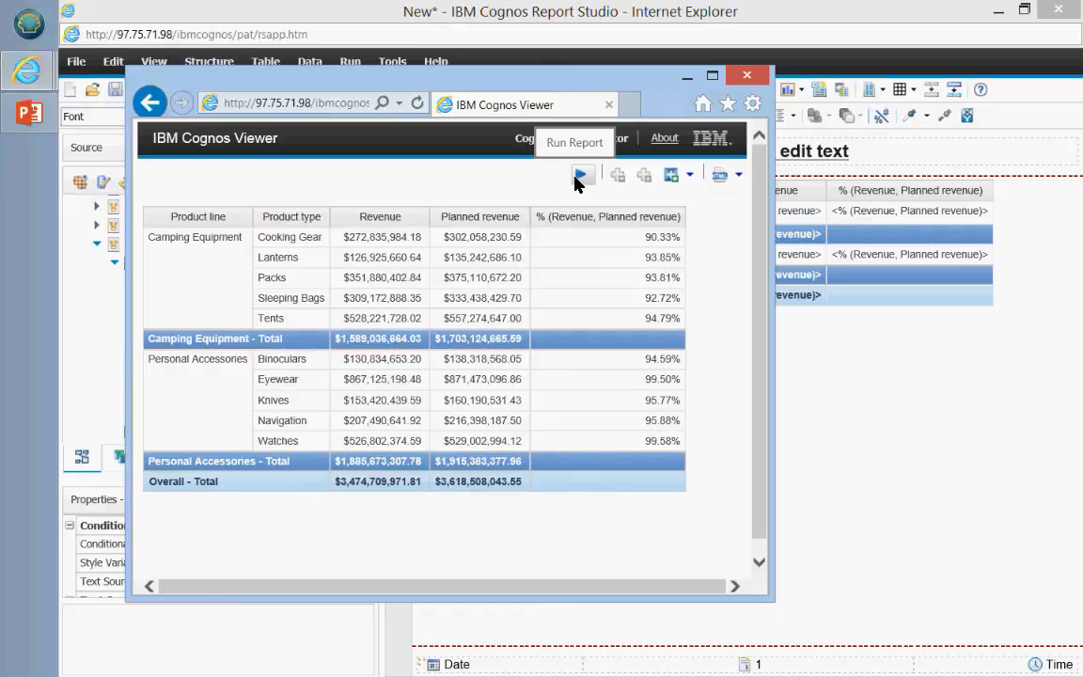
{"action": "left_click", "coordinate": [746, 74]}
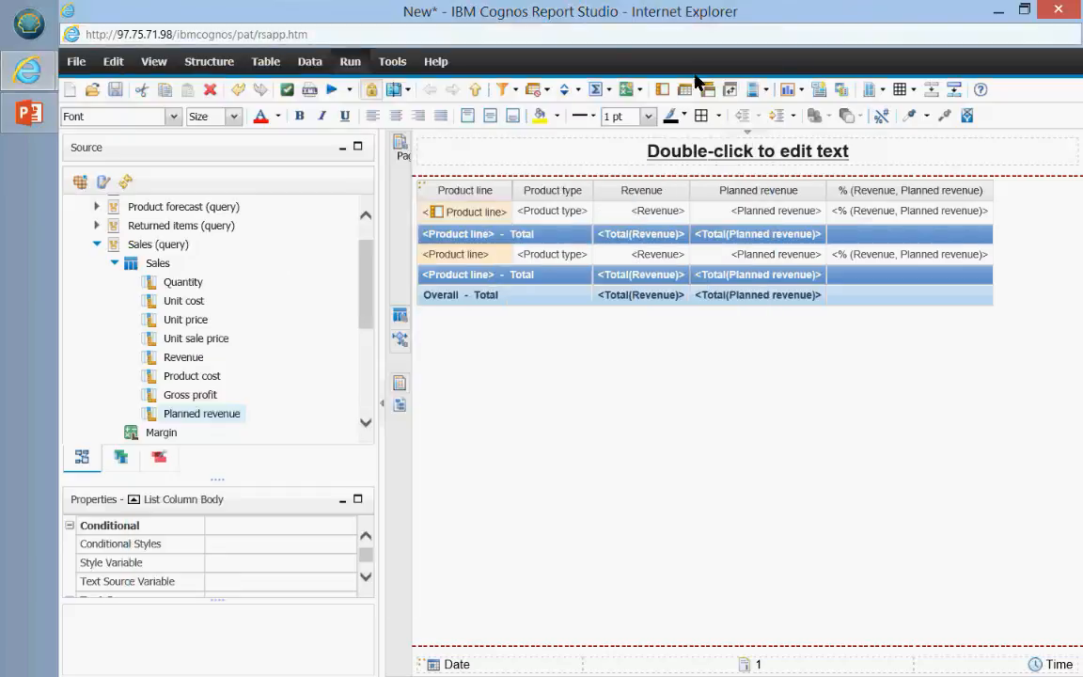
Step: Remove all filters and add a Product line filter that prompts for values at run time
{"action": "left_click", "coordinate": [511, 91]}
{"action": "left_click", "coordinate": [532, 141]}
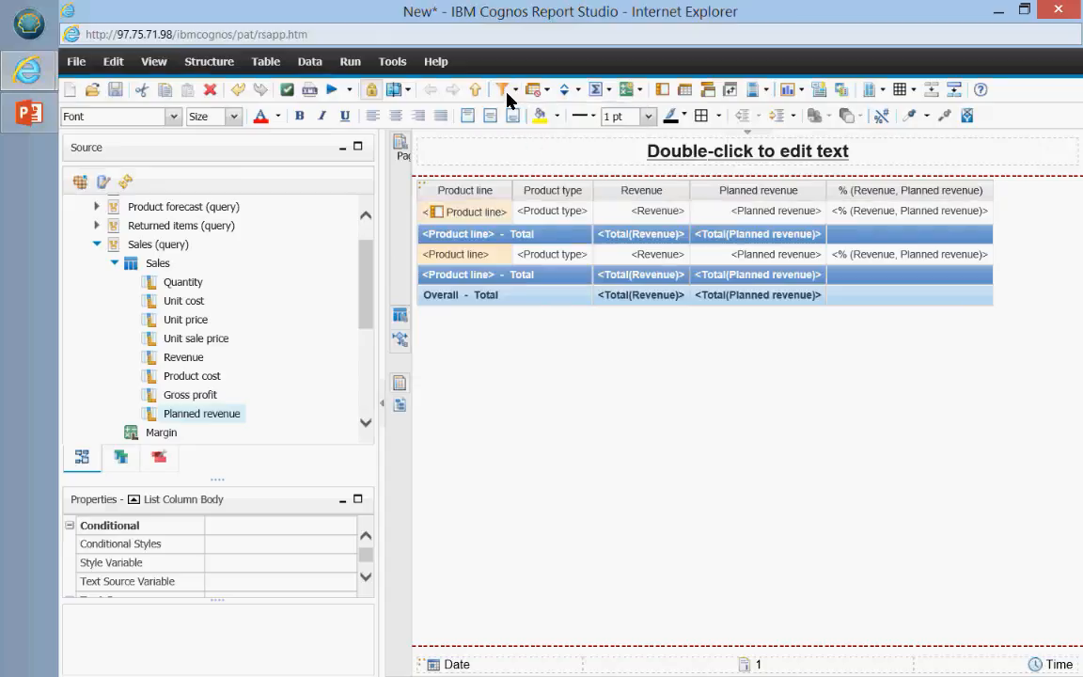
{"action": "left_click", "coordinate": [508, 88]}
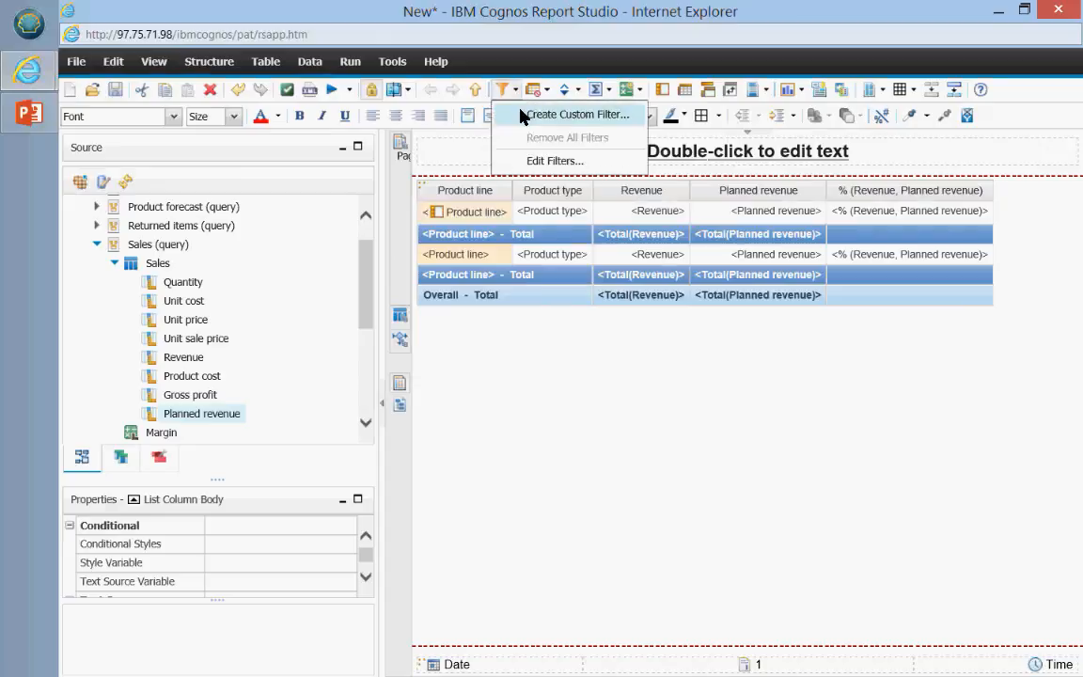
{"action": "left_click", "coordinate": [523, 114]}
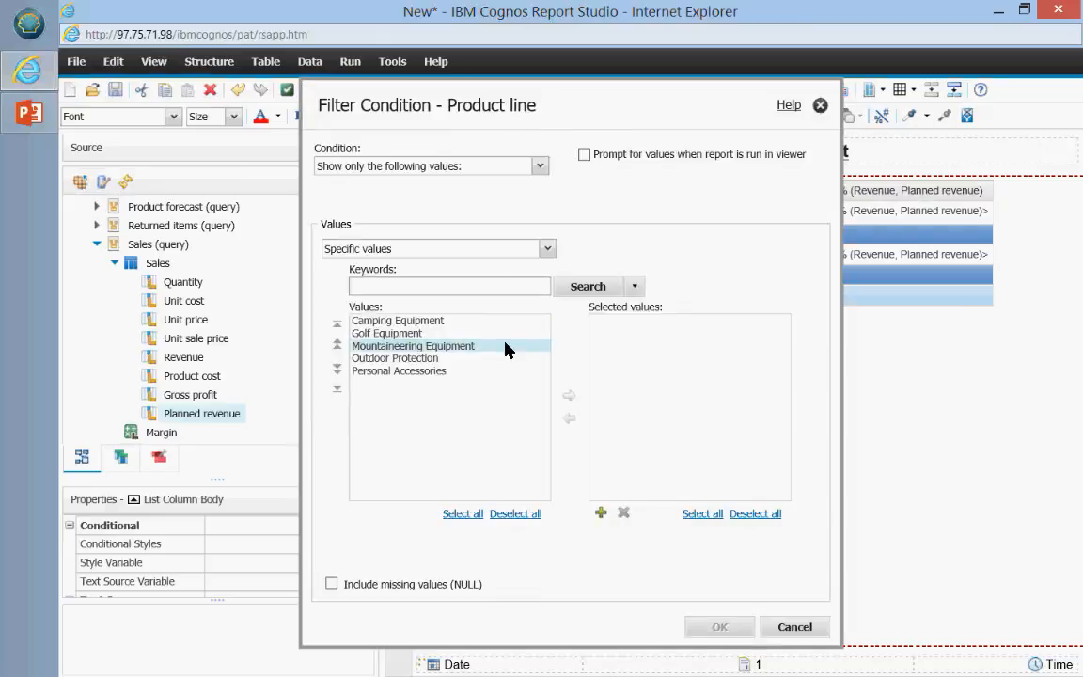
{"action": "left_click", "coordinate": [584, 155]}
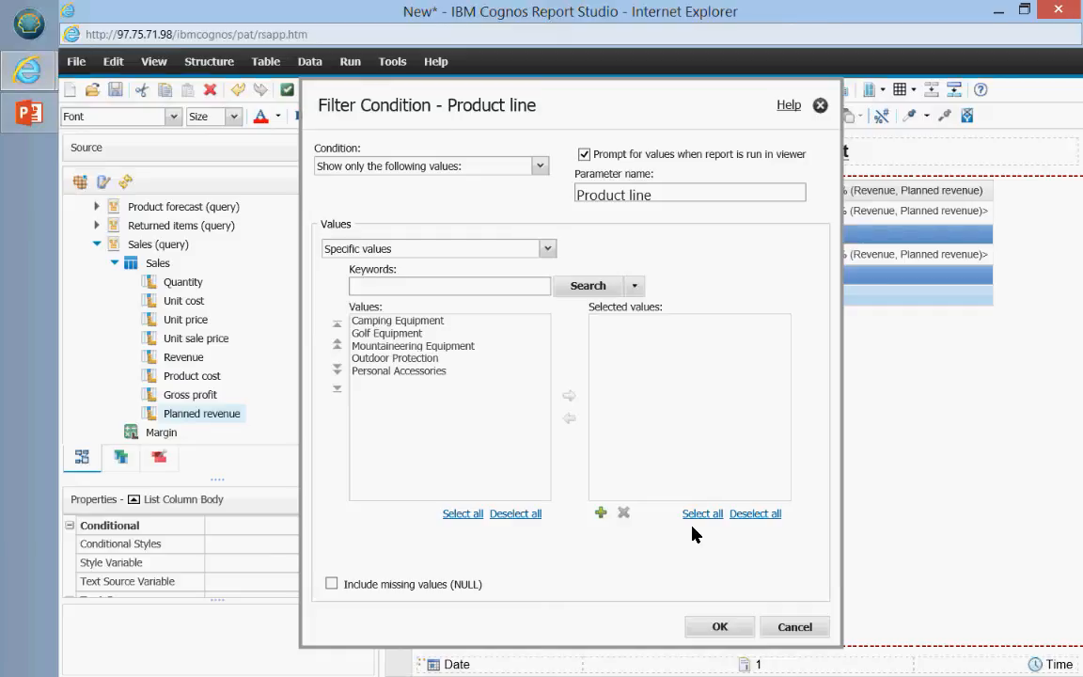
{"action": "left_click", "coordinate": [728, 627]}
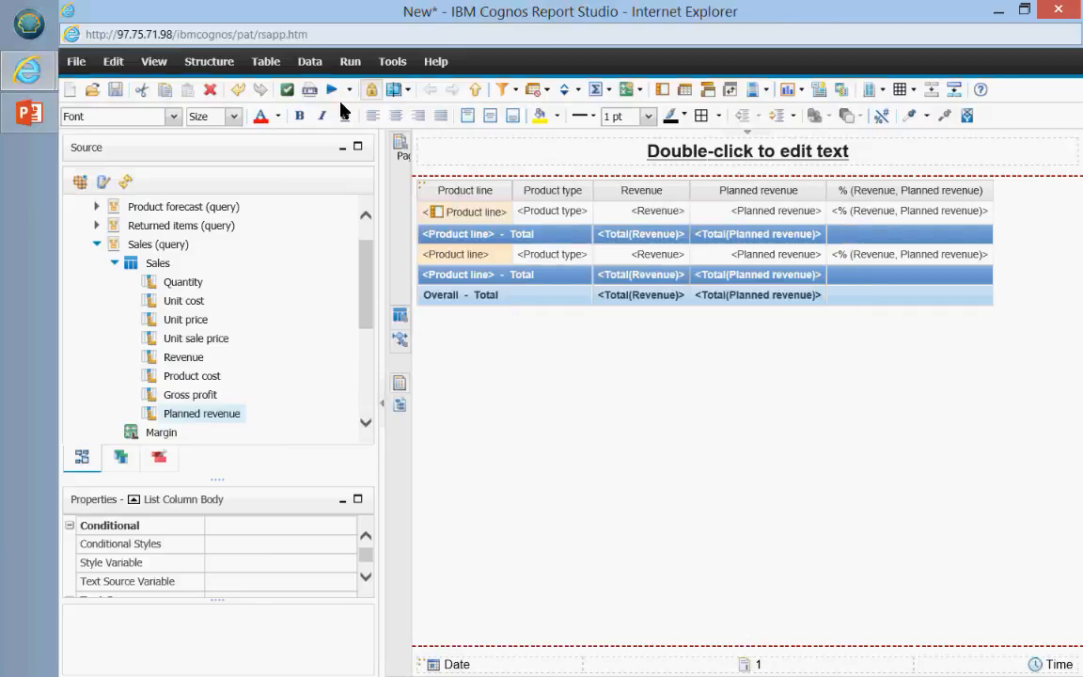
{"action": "left_click", "coordinate": [332, 91]}
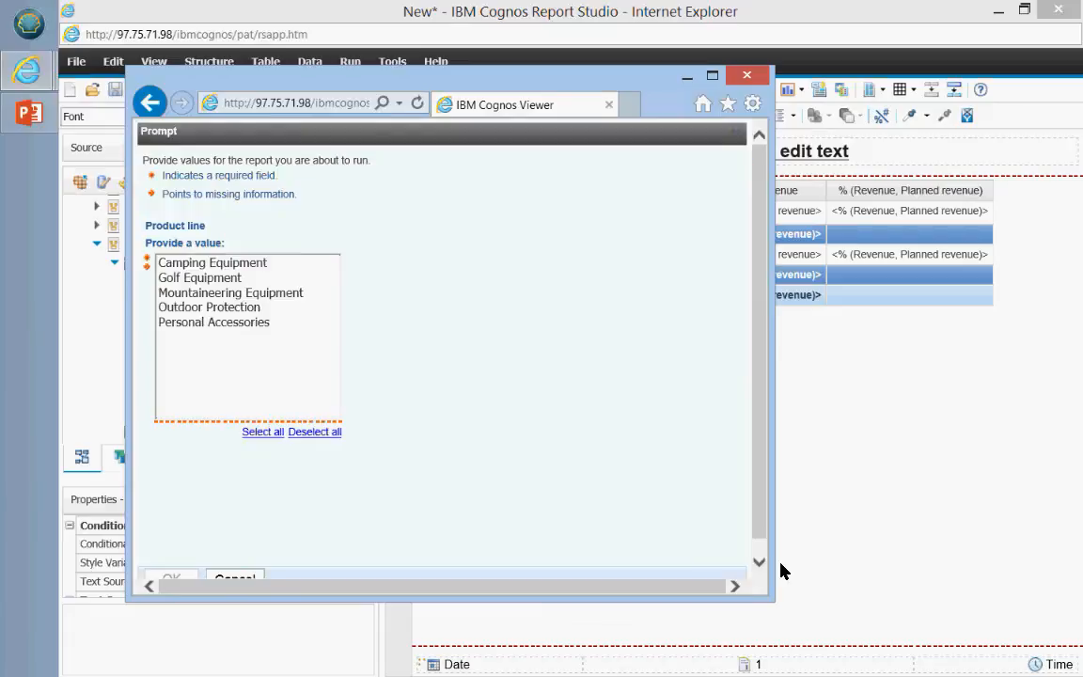
{"action": "left_click_drag", "start_coordinate": [766, 605], "coordinate": [869, 630]}
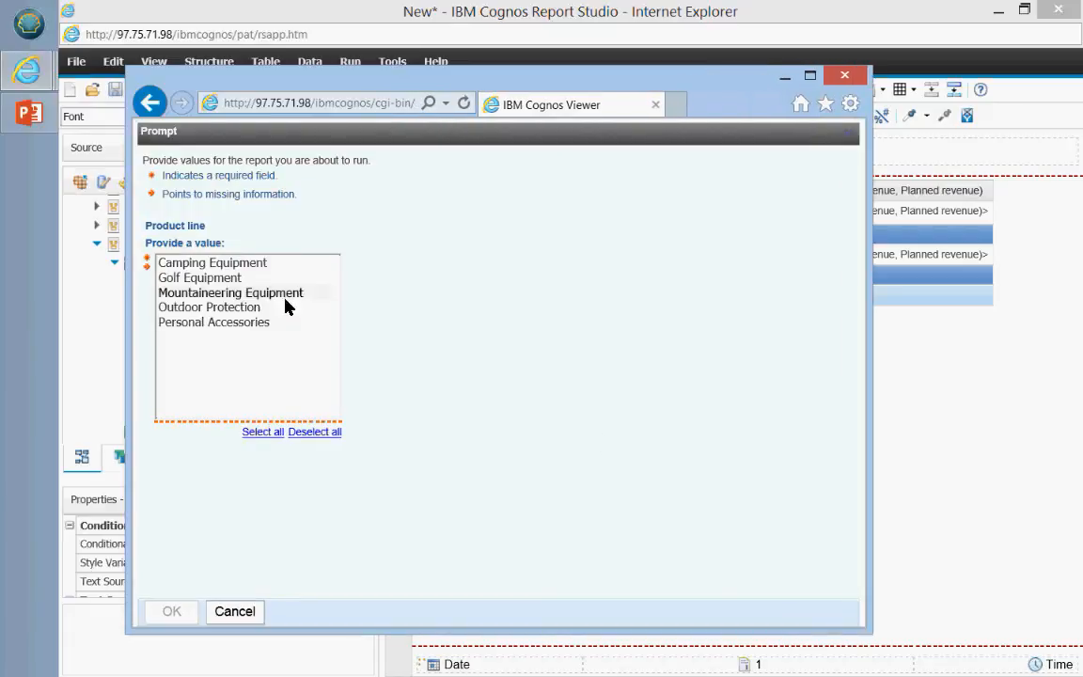
{"action": "left_click", "coordinate": [224, 308]}
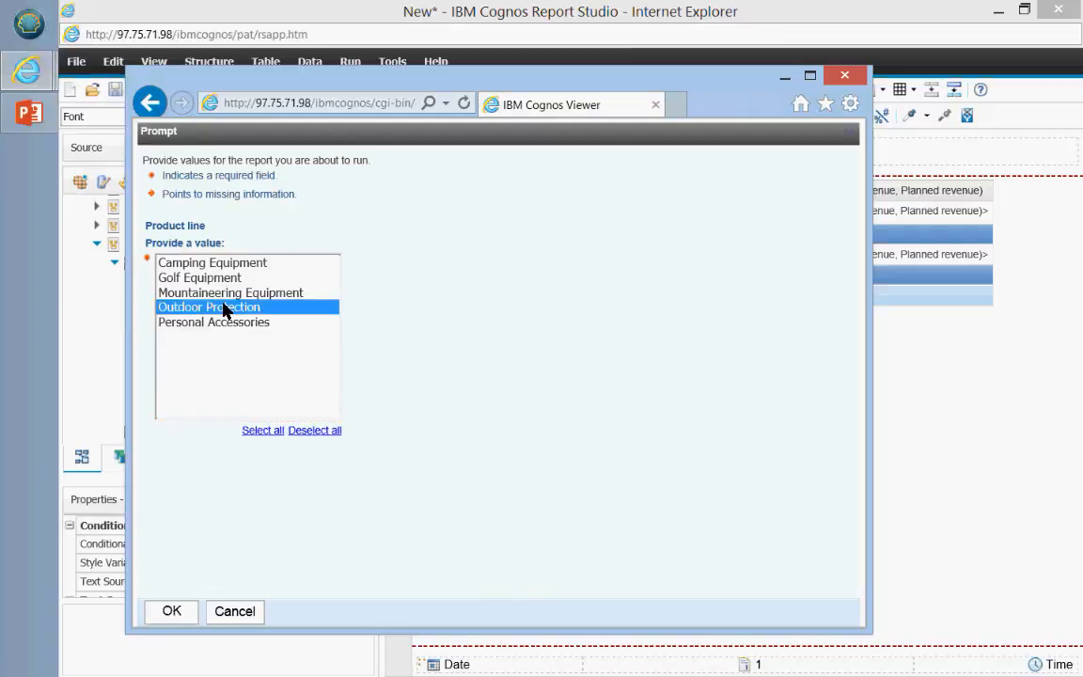
{"action": "left_click", "coordinate": [170, 611]}
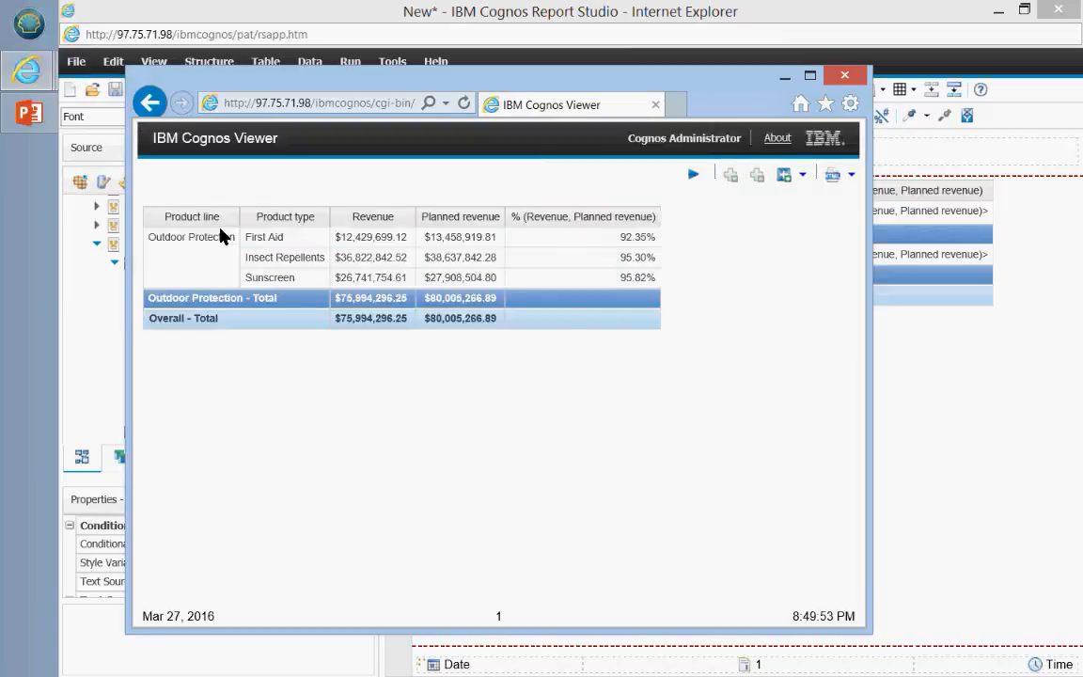
{"action": "left_click", "coordinate": [696, 175]}
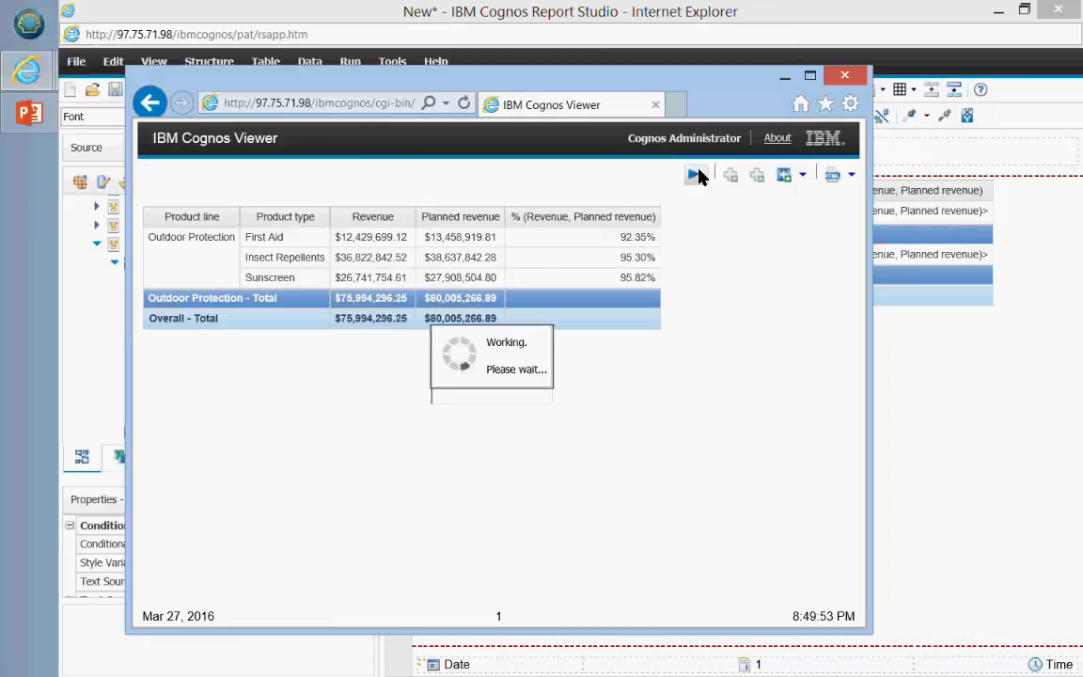
{"action": "left_click", "coordinate": [224, 280]}
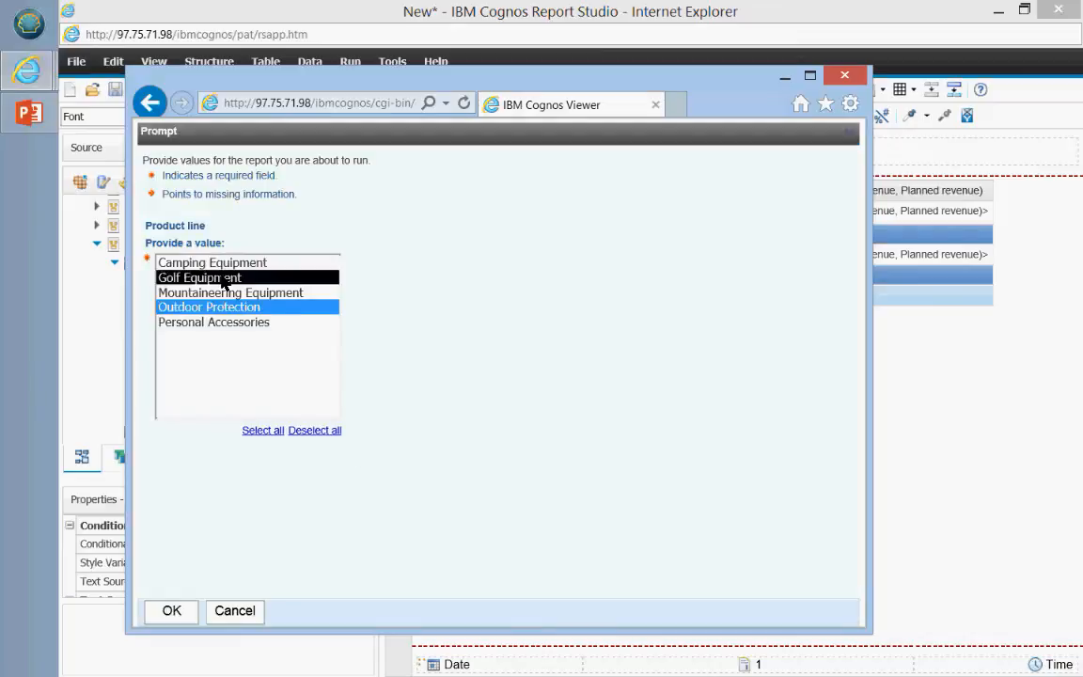
{"action": "left_click", "coordinate": [178, 613]}
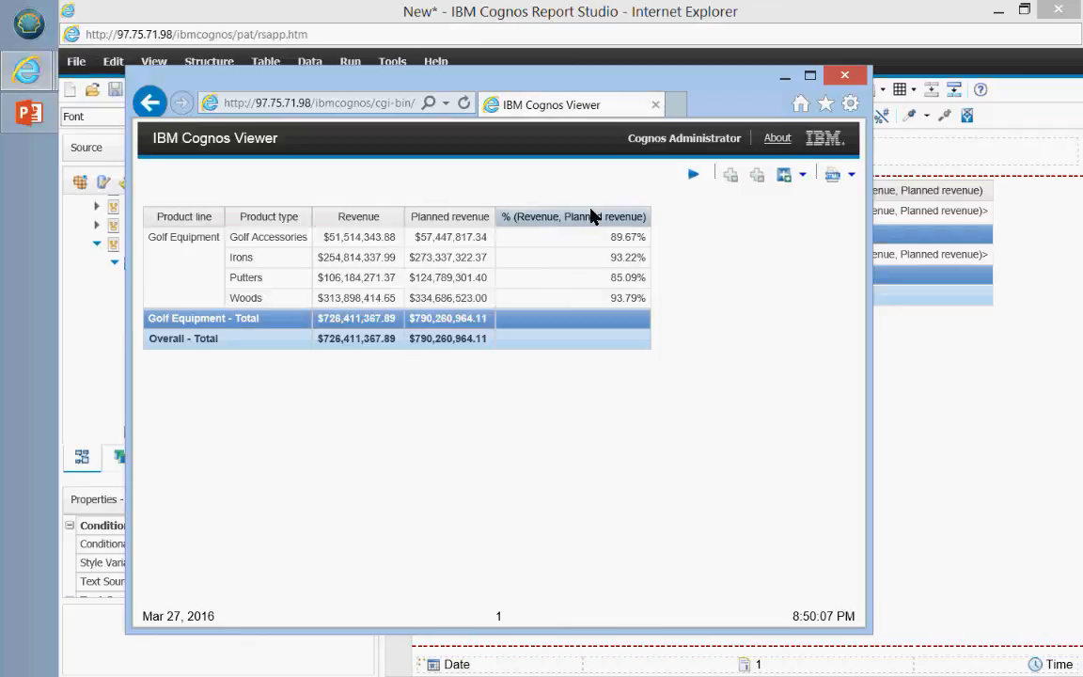
{"action": "left_click", "coordinate": [693, 176]}
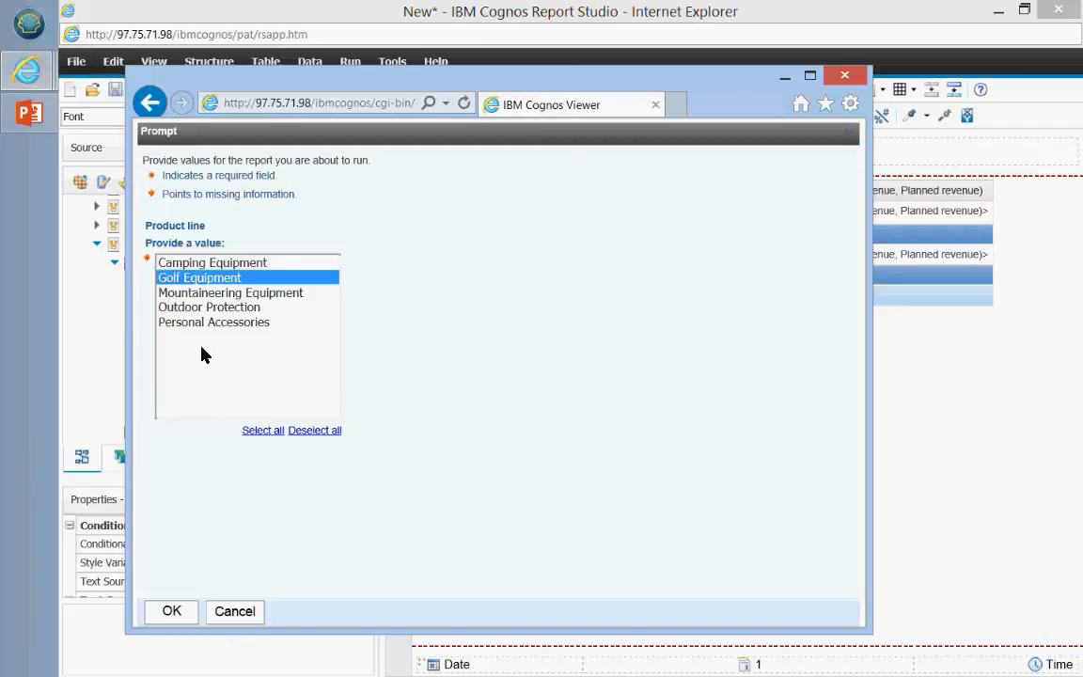
{"action": "left_click", "coordinate": [213, 323], "text": "ctrl"}
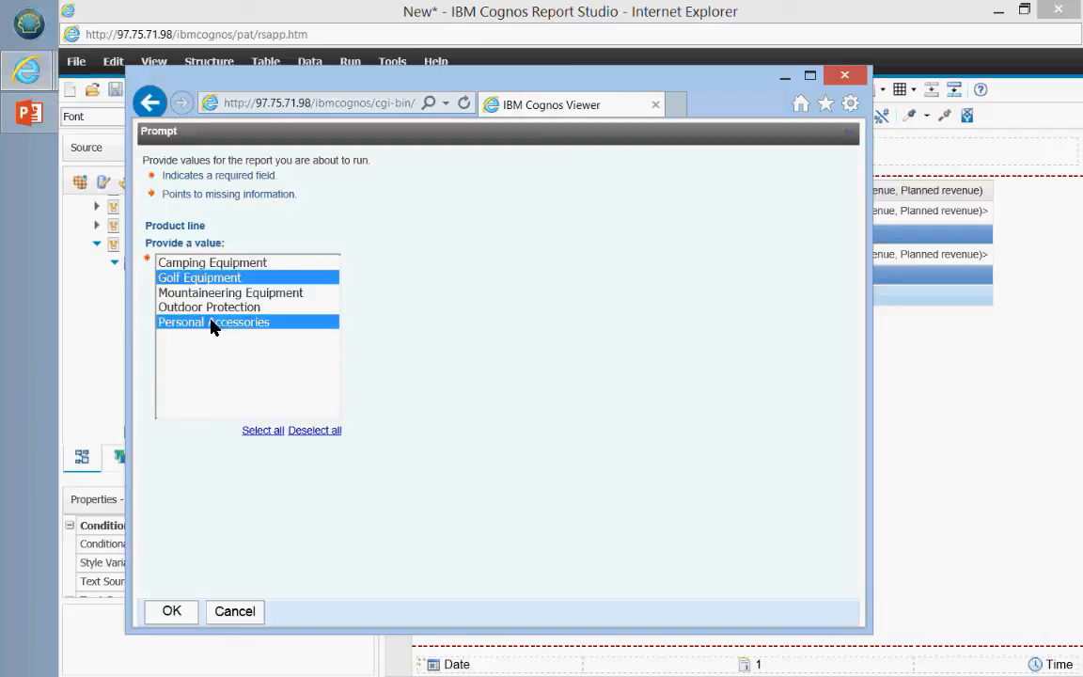
{"action": "left_click", "coordinate": [171, 611]}
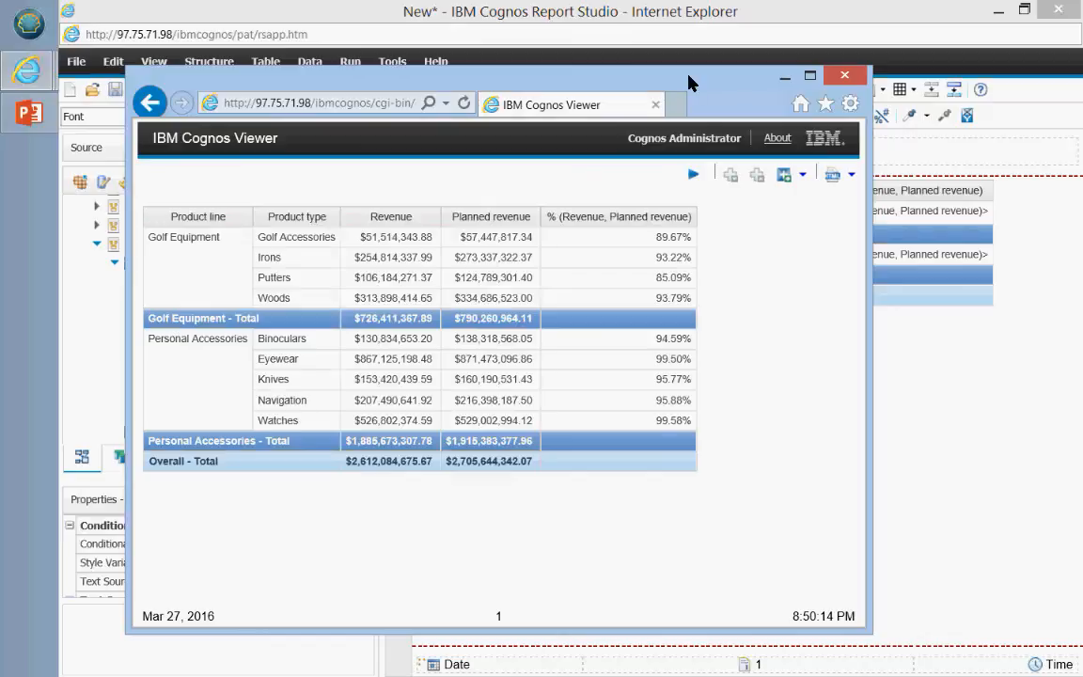
{"action": "left_click", "coordinate": [844, 76]}
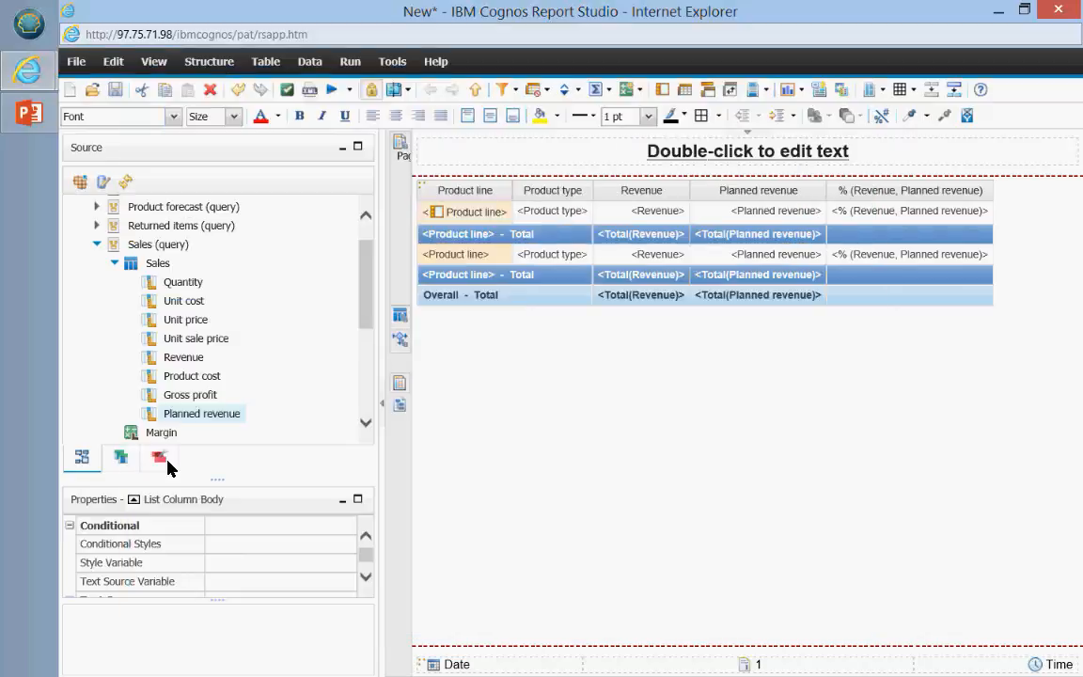
Step: Show the Toolbox in the left pane and scroll down to Layout Calculation
{"action": "left_click", "coordinate": [162, 459]}
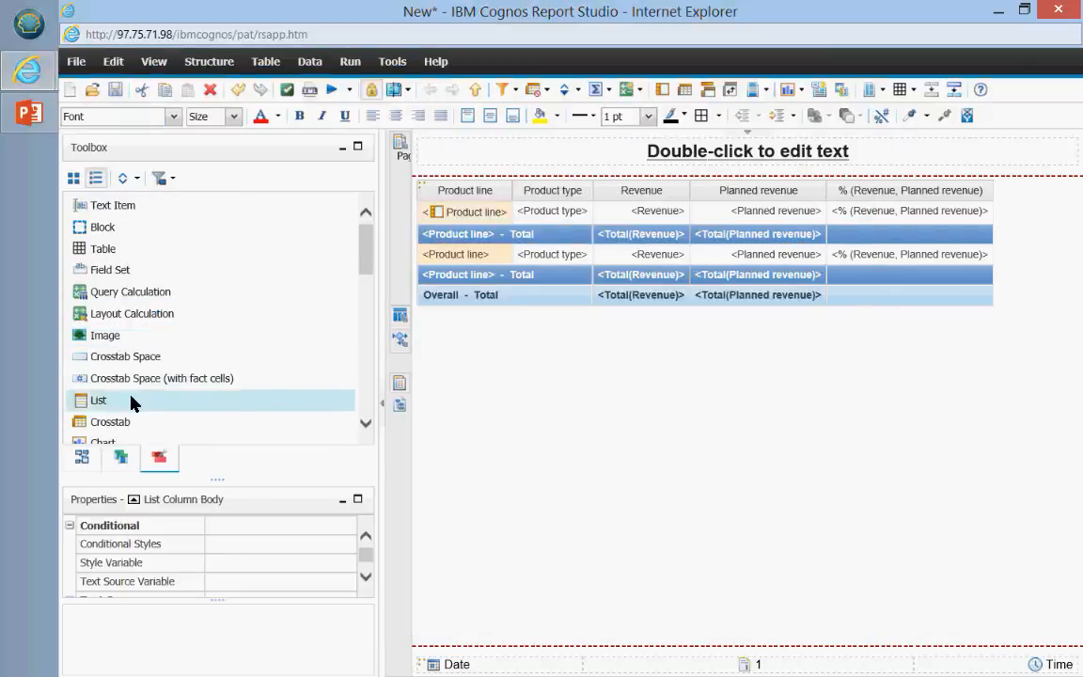
{"action": "scroll", "coordinate": [132, 402], "scroll_direction": "down", "scroll_amount": 2}
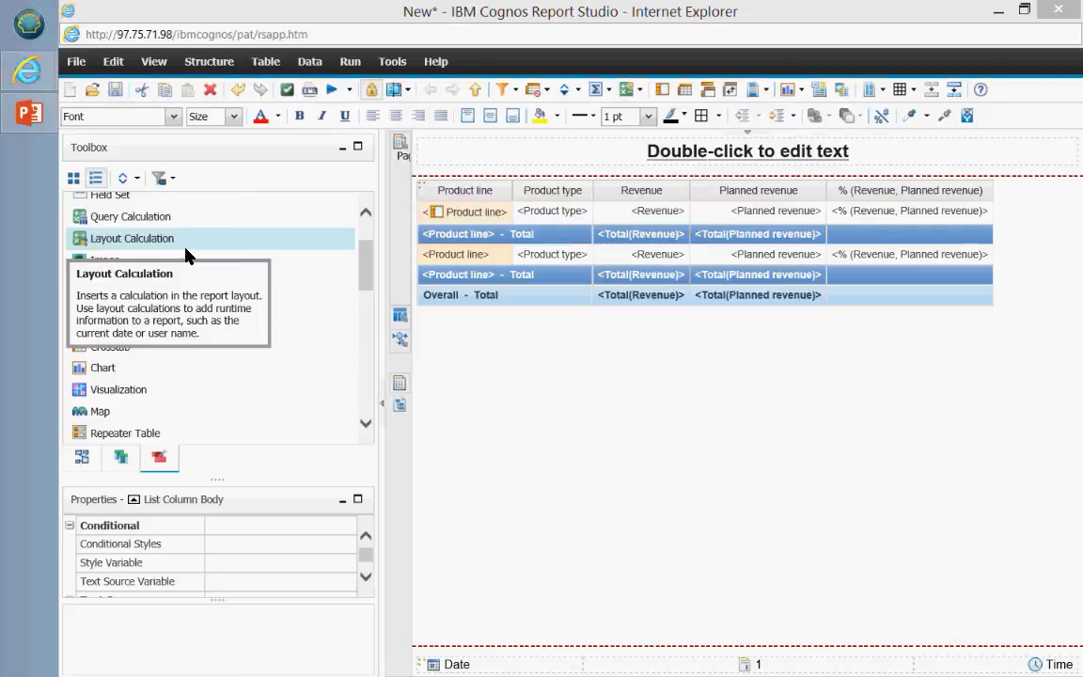
Step: Switch to the 2016 Cognos BI Demo presentation and display slide 6, Class Expectations
{"action": "left_click", "coordinate": [28, 113]}
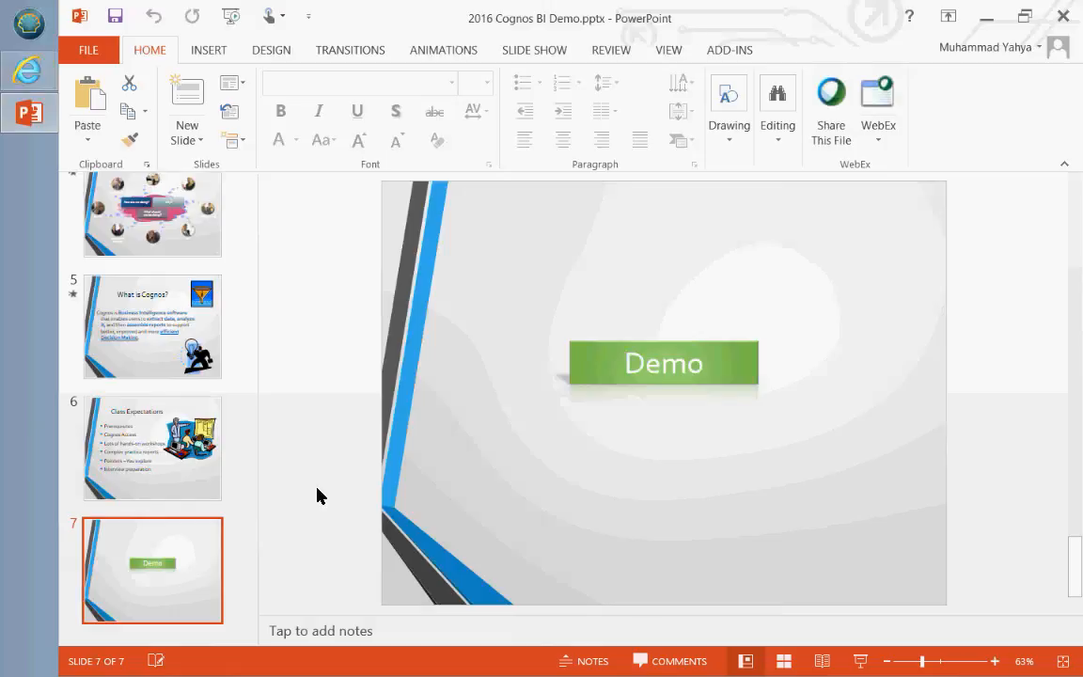
{"action": "left_click", "coordinate": [129, 462]}
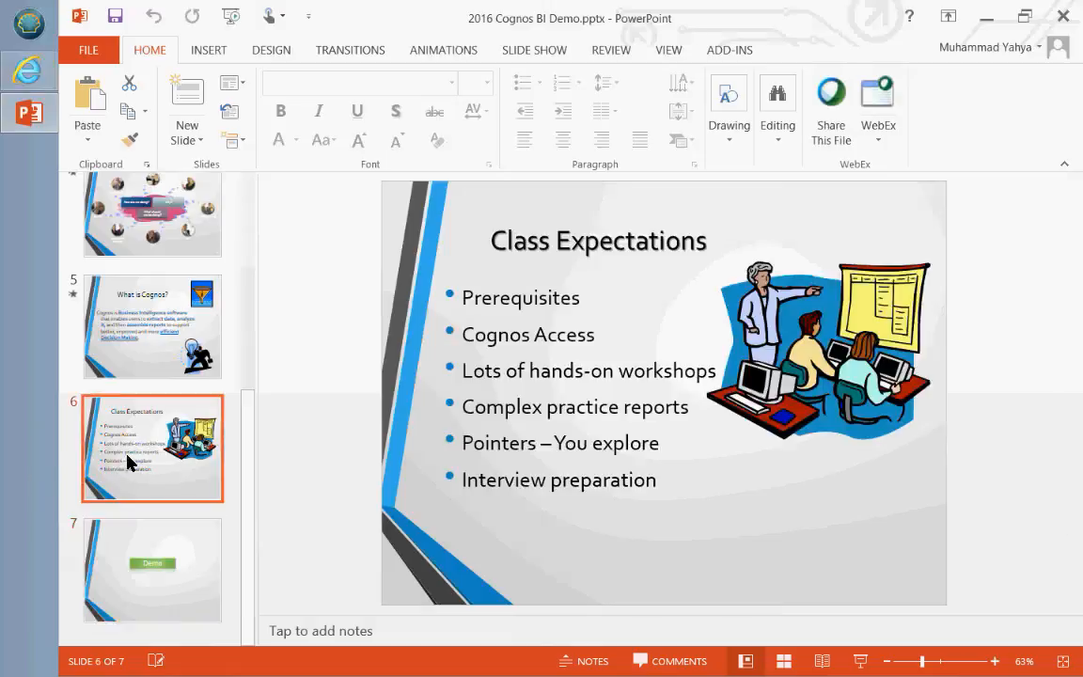
{"action": "left_click", "coordinate": [564, 551]}
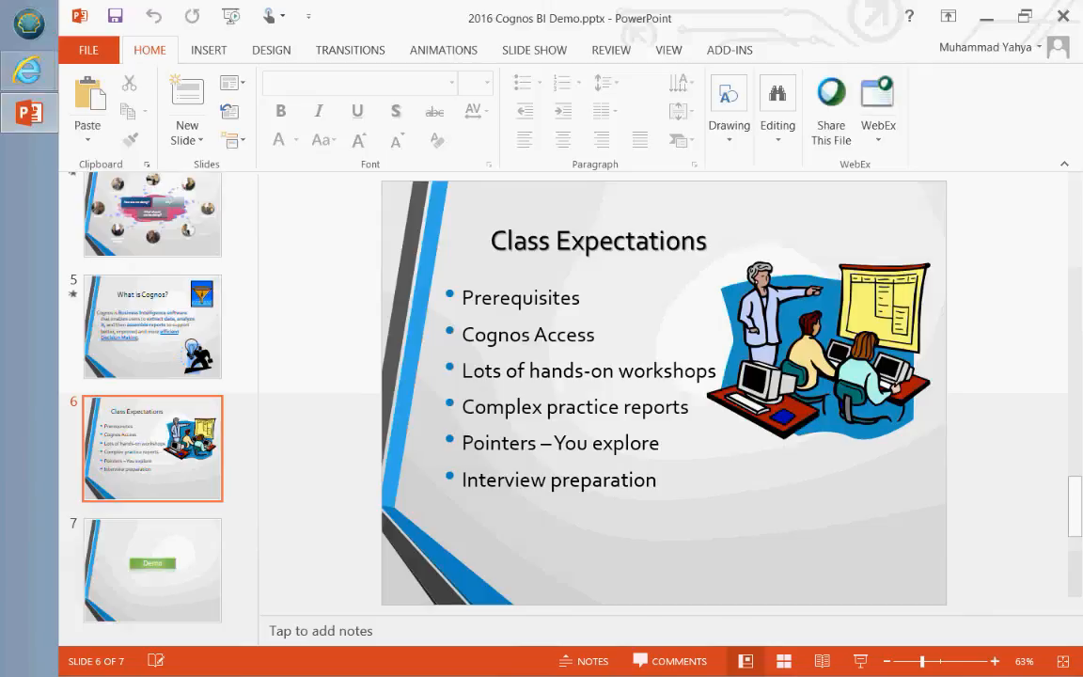